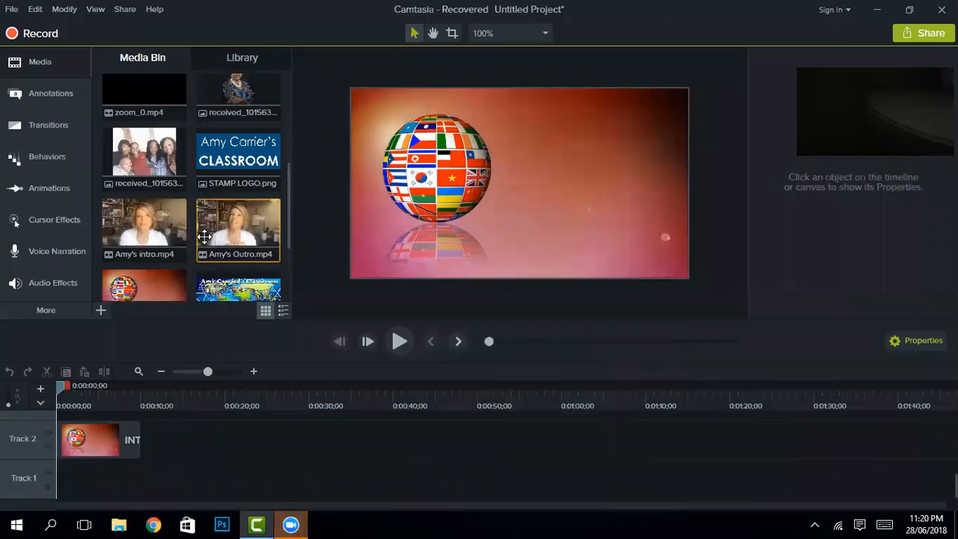
Step: Place the webcam intro video after INTRO.mp4 on Track 2 and join them with a Fade transition
{"action": "scroll", "coordinate": [195, 232], "scroll_direction": "down", "scroll_amount": 5}
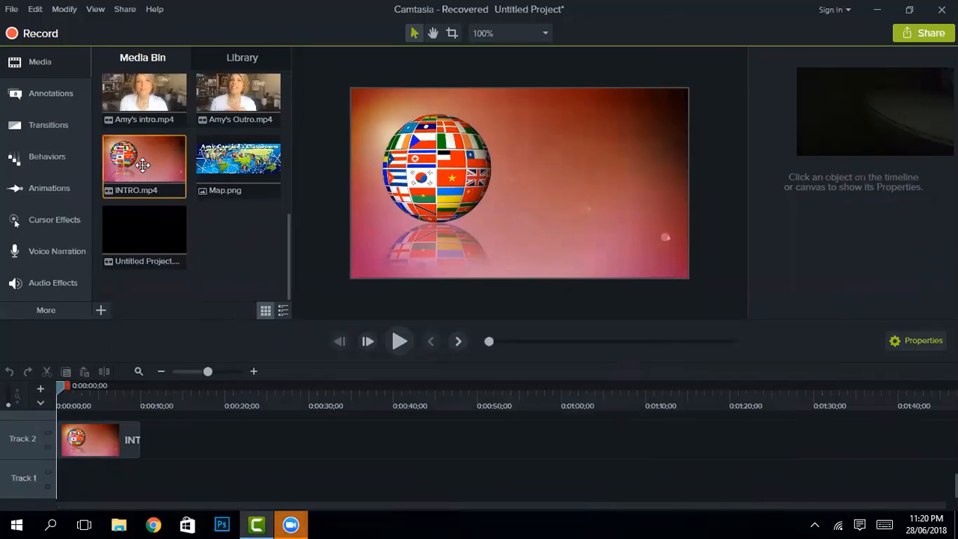
{"action": "left_click", "coordinate": [95, 449]}
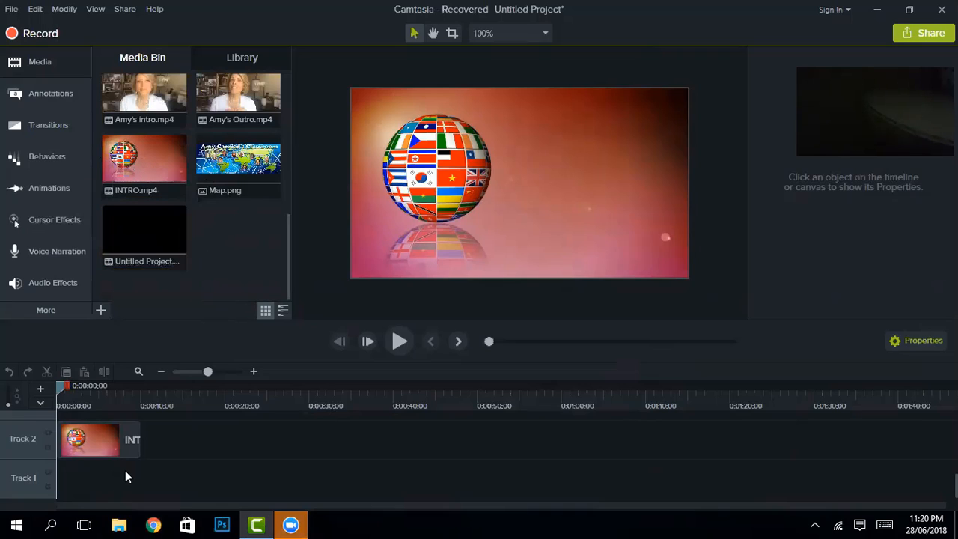
{"action": "scroll", "coordinate": [179, 172], "scroll_direction": "up", "scroll_amount": 1}
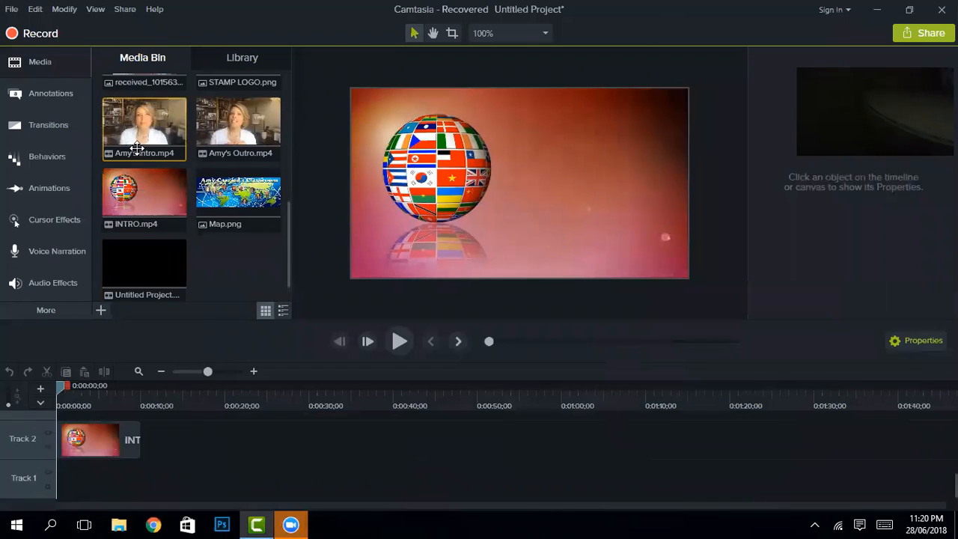
{"action": "left_click_drag", "start_coordinate": [140, 126], "coordinate": [166, 443]}
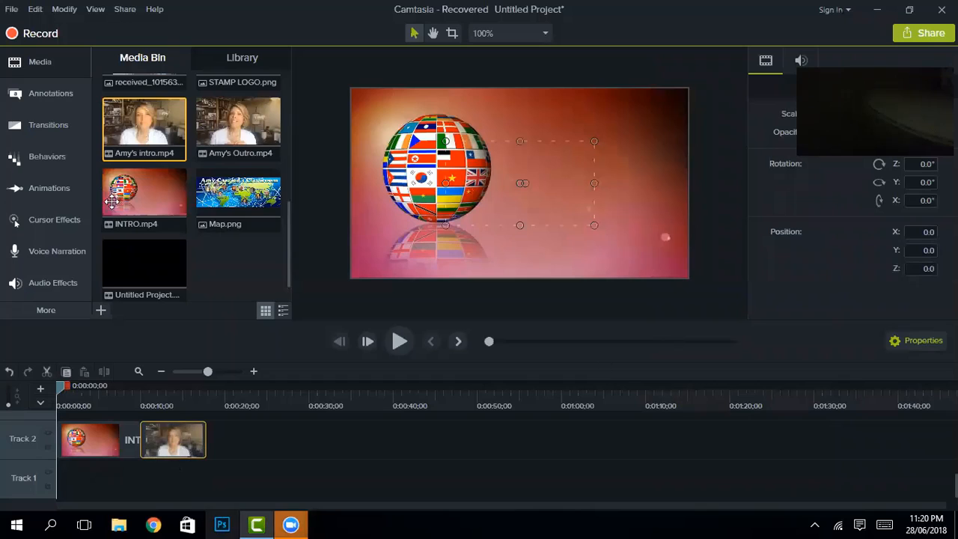
{"action": "left_click", "coordinate": [50, 130]}
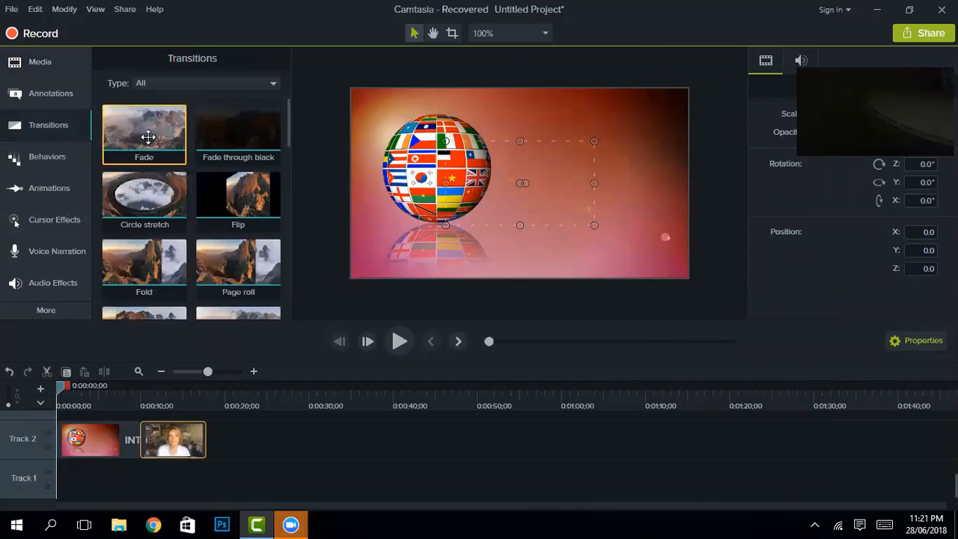
{"action": "left_click_drag", "start_coordinate": [144, 132], "coordinate": [144, 441]}
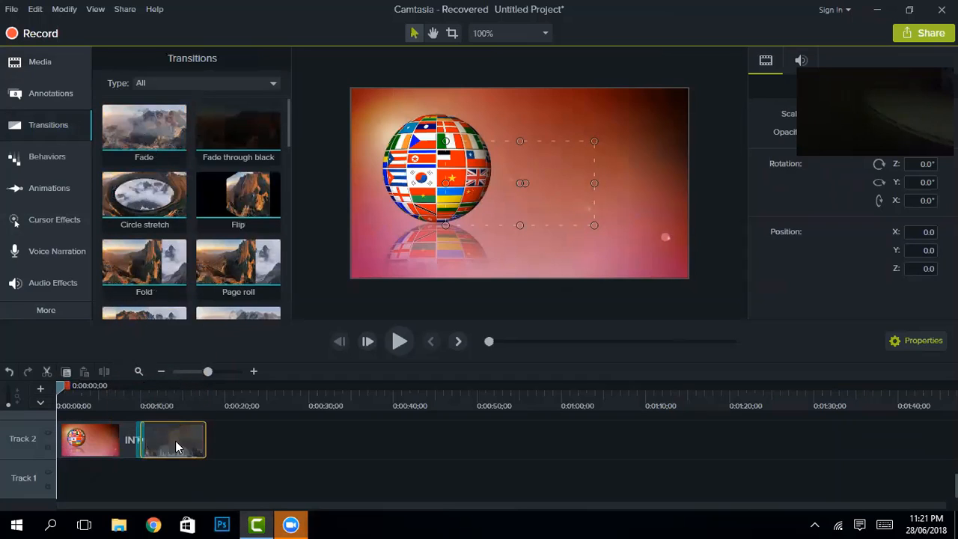
Step: Scrub to the start of the webcam clip and stretch it to fill the whole canvas
{"action": "left_click_drag", "start_coordinate": [64, 383], "coordinate": [130, 390]}
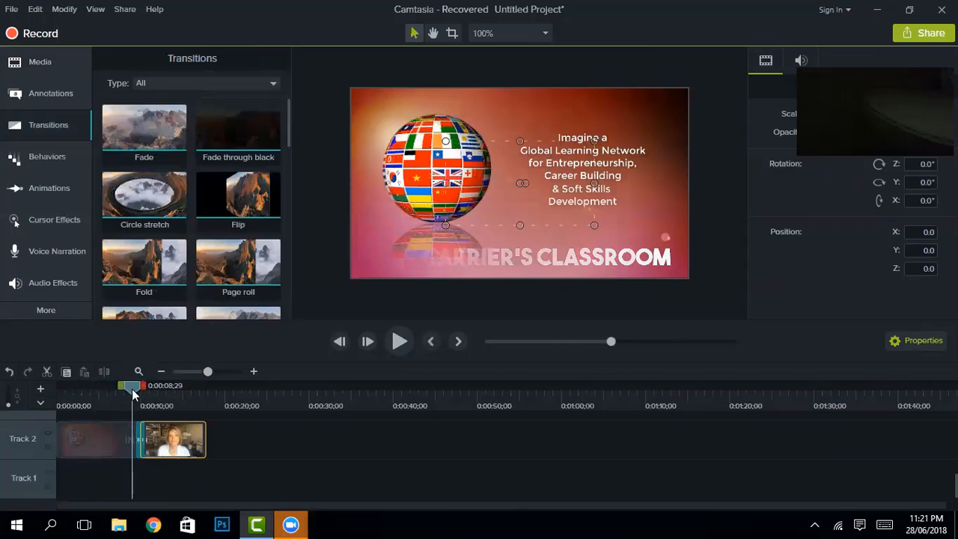
{"action": "left_click_drag", "start_coordinate": [130, 395], "coordinate": [153, 395]}
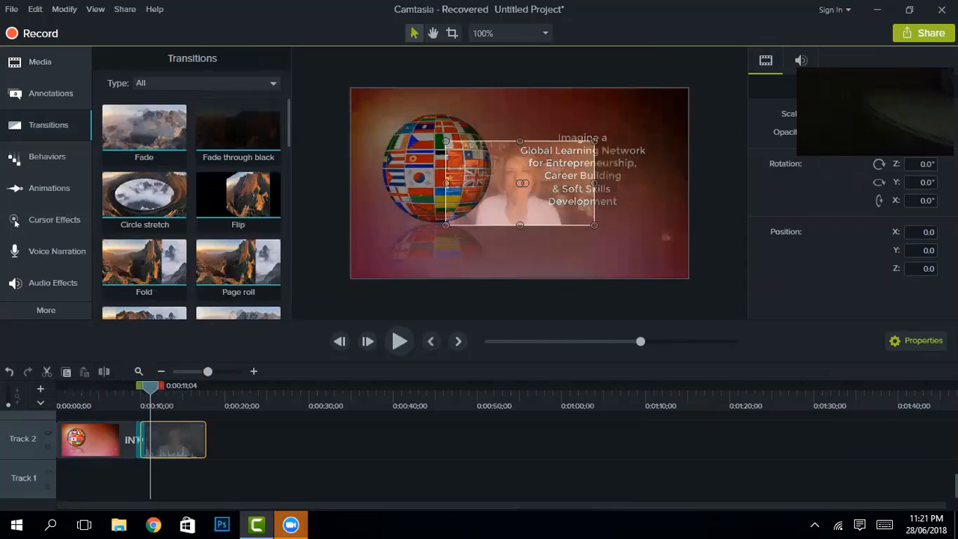
{"action": "left_click_drag", "start_coordinate": [593, 141], "coordinate": [687, 88]}
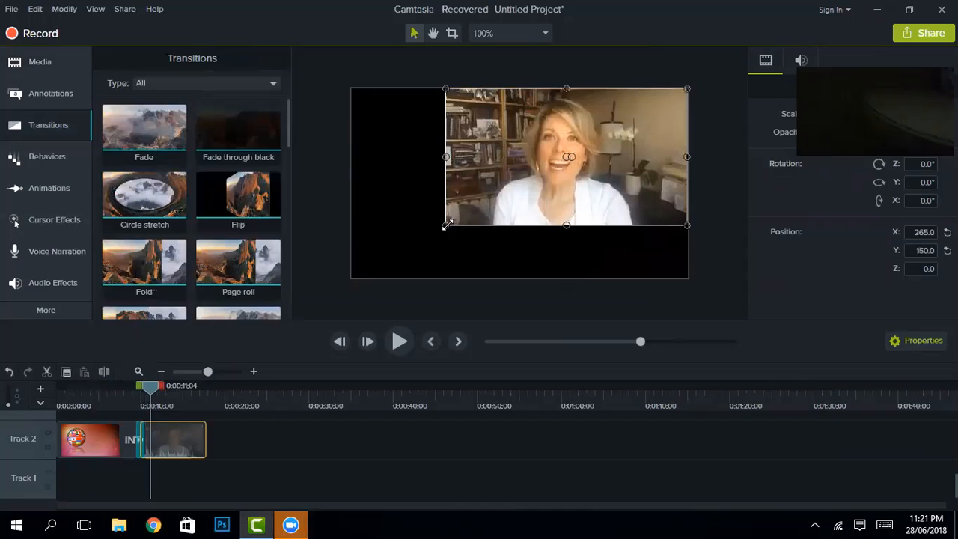
{"action": "left_click_drag", "start_coordinate": [446, 225], "coordinate": [352, 253]}
Step: Return to the imported media and select the stage-speaker photo
{"action": "scroll", "coordinate": [145, 202], "scroll_direction": "down", "scroll_amount": 3}
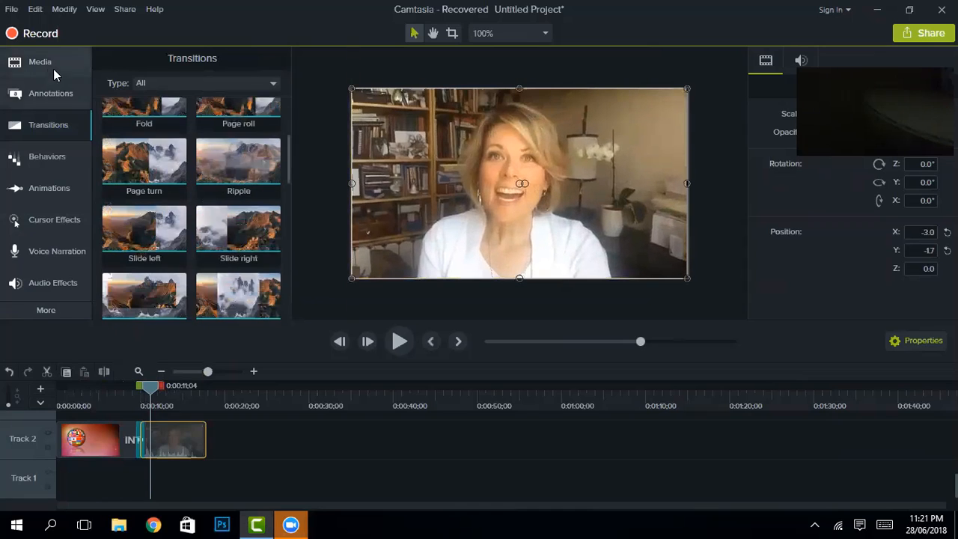
{"action": "left_click", "coordinate": [40, 63]}
{"action": "scroll", "coordinate": [224, 172], "scroll_direction": "down", "scroll_amount": 1}
{"action": "scroll", "coordinate": [225, 172], "scroll_direction": "up", "scroll_amount": 5}
{"action": "left_click", "coordinate": [224, 187]}
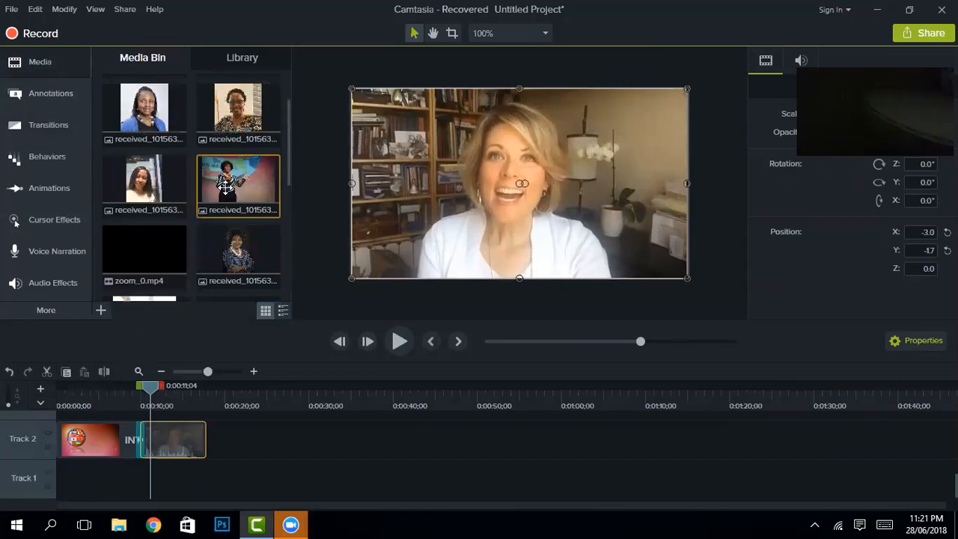
{"action": "scroll", "coordinate": [224, 187], "scroll_direction": "up", "scroll_amount": 2}
Step: Lay blue-falling-particles on Track 1 and set its clip speed to 0.22x, stretching it to 1:30;27
{"action": "left_click_drag", "start_coordinate": [144, 106], "coordinate": [168, 478]}
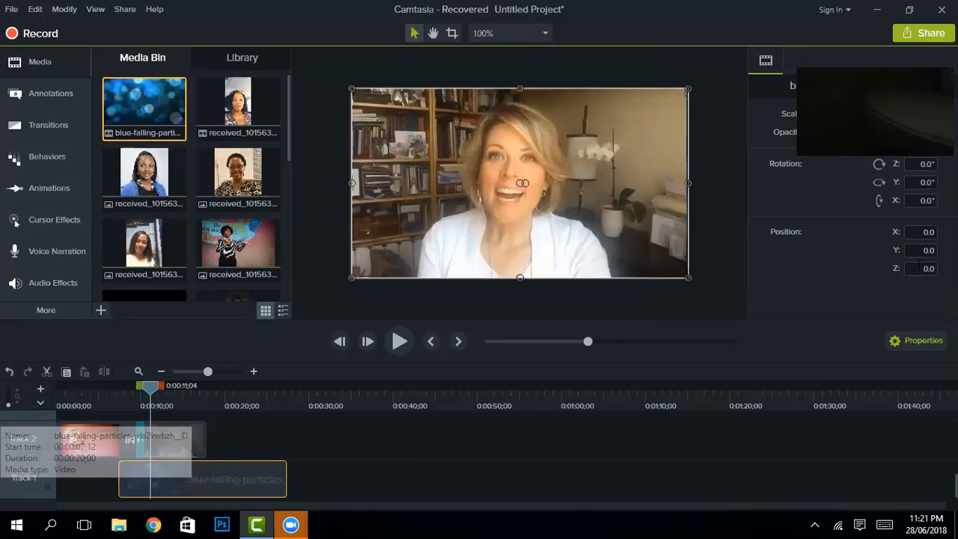
{"action": "right_click", "coordinate": [179, 472]}
{"action": "left_click", "coordinate": [192, 399]}
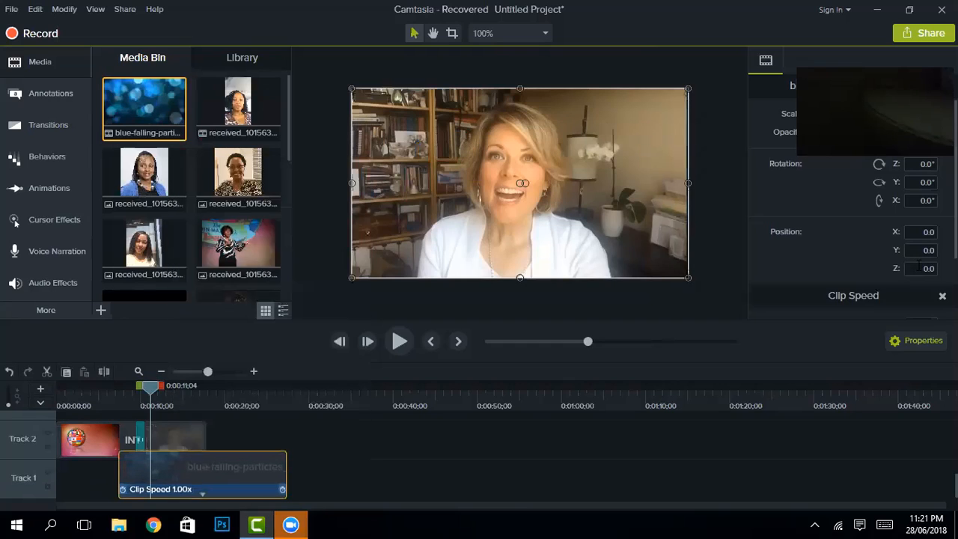
{"action": "left_click", "coordinate": [923, 242]}
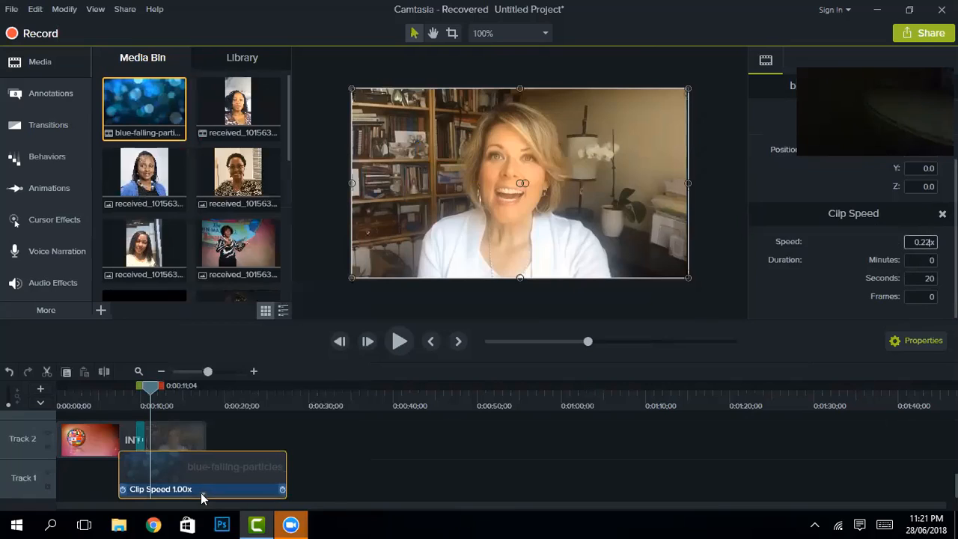
{"action": "key", "text": "Return"}
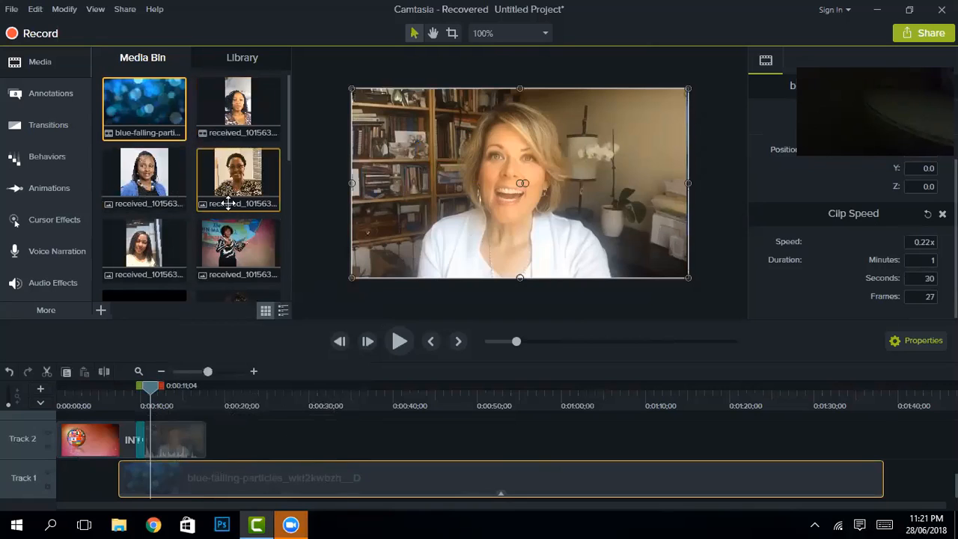
{"action": "left_click_drag", "start_coordinate": [232, 249], "coordinate": [207, 462]}
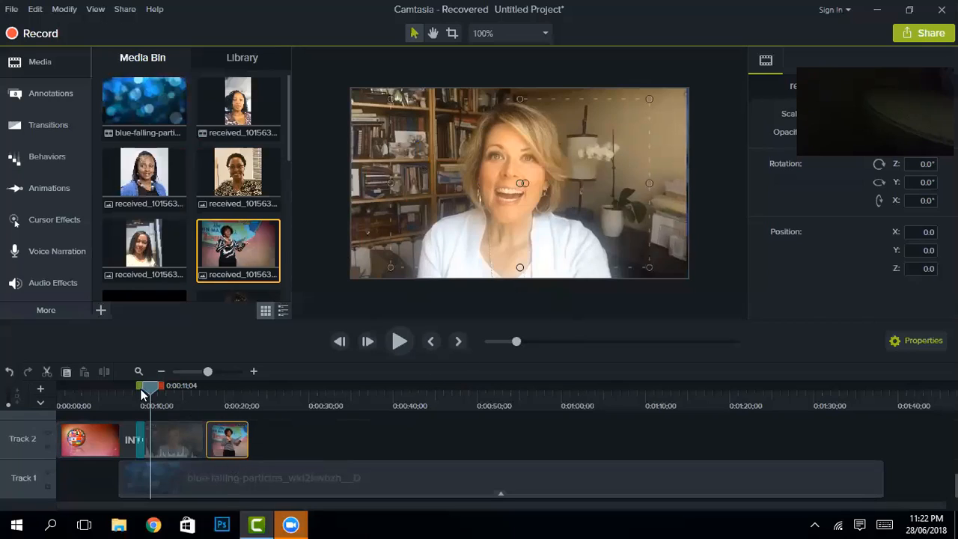
{"action": "left_click", "coordinate": [649, 101]}
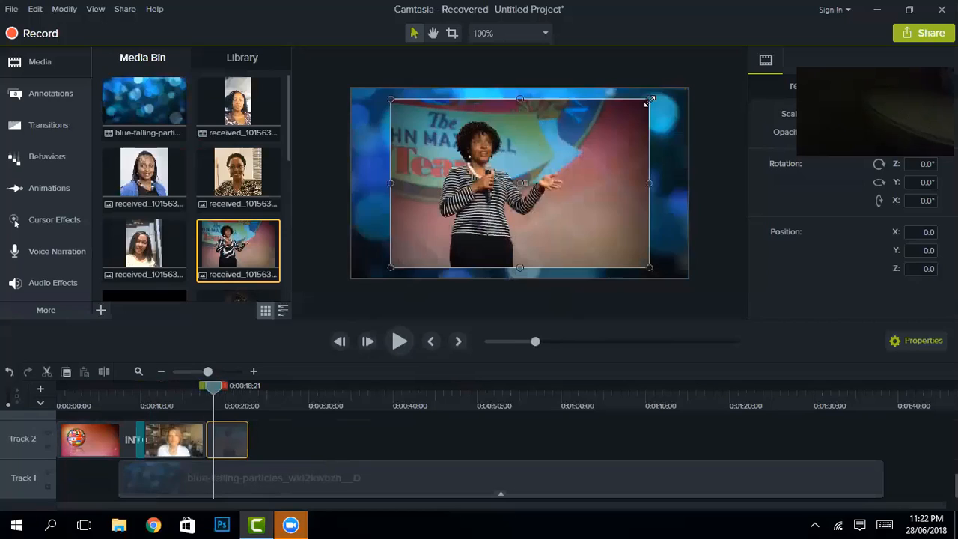
{"action": "left_click_drag", "start_coordinate": [649, 101], "coordinate": [666, 88]}
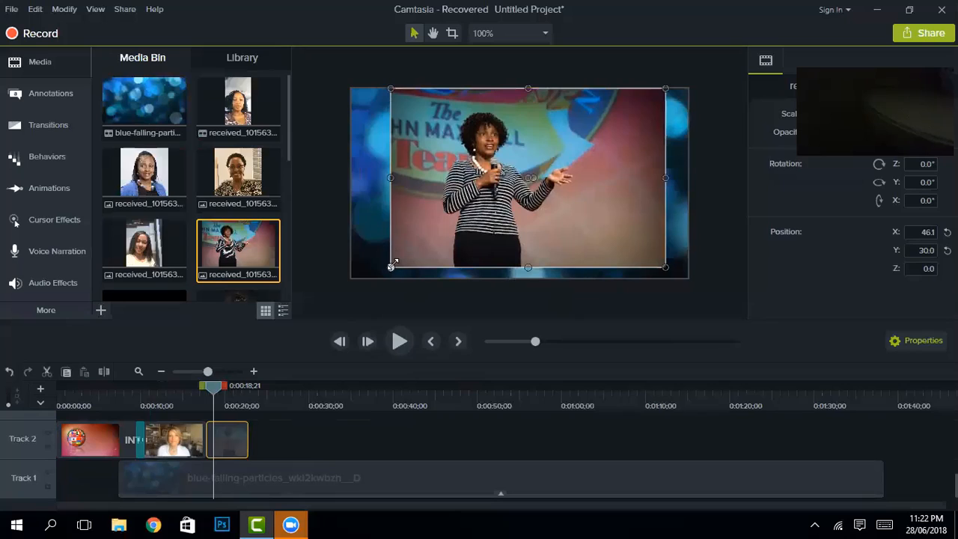
{"action": "left_click_drag", "start_coordinate": [390, 267], "coordinate": [374, 277]}
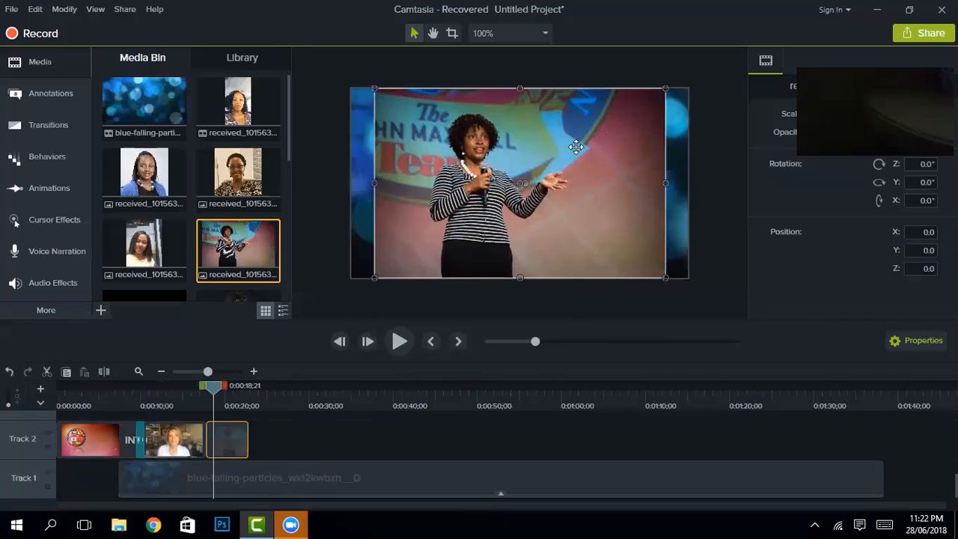
{"action": "right_click", "coordinate": [228, 431]}
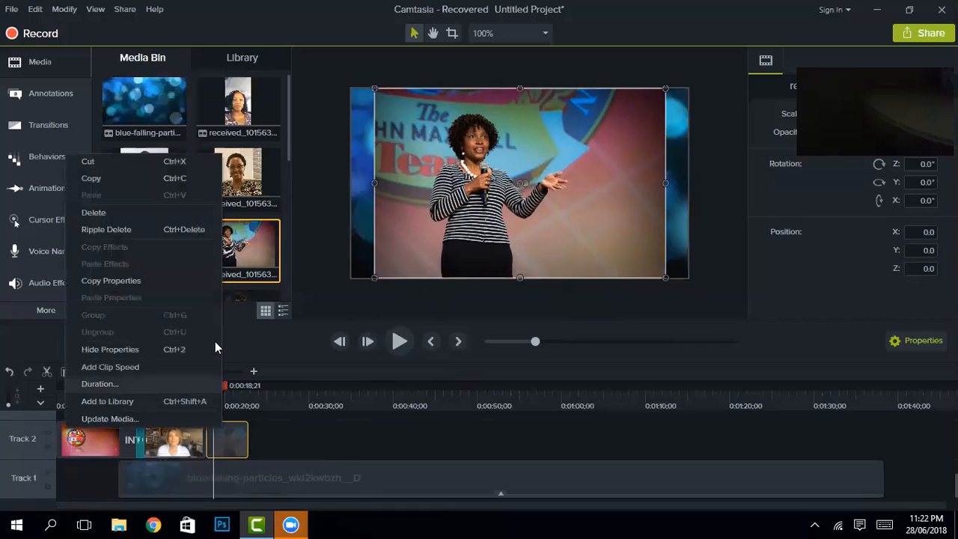
{"action": "left_click", "coordinate": [140, 230]}
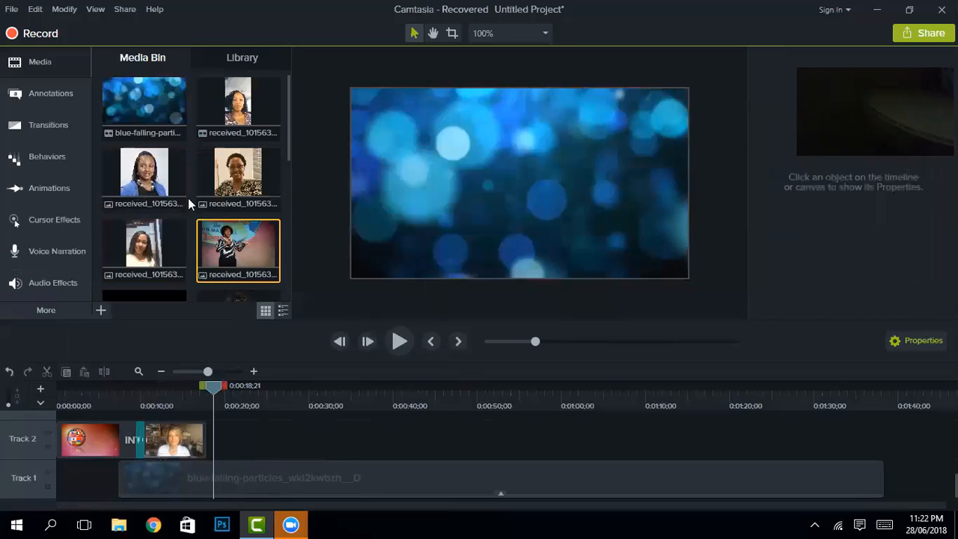
Step: Place the portrait photo after the webcam clip, enlarge it to full canvas height and centre it
{"action": "scroll", "coordinate": [247, 207], "scroll_direction": "down", "scroll_amount": 3}
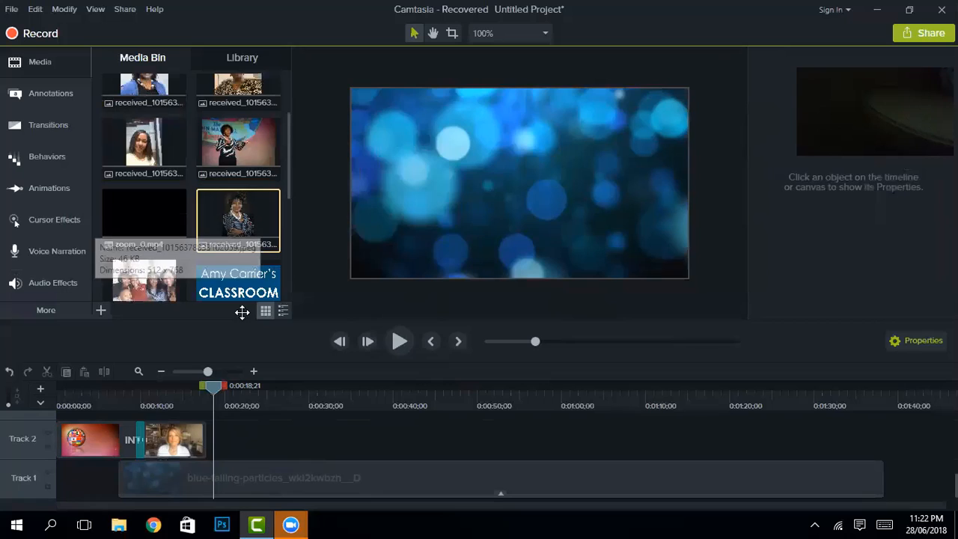
{"action": "left_click_drag", "start_coordinate": [242, 313], "coordinate": [211, 445]}
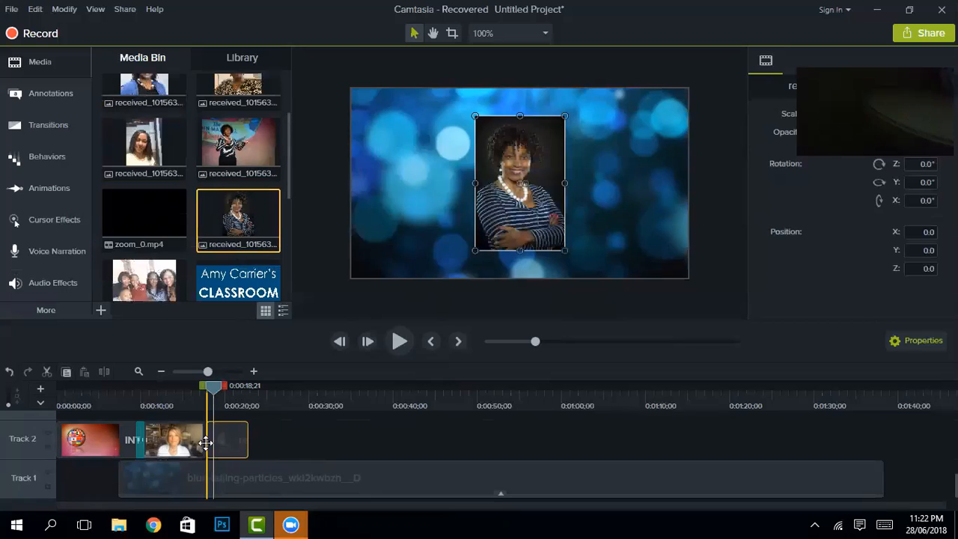
{"action": "left_click_drag", "start_coordinate": [565, 117], "coordinate": [589, 78]}
{"action": "left_click_drag", "start_coordinate": [589, 250], "coordinate": [620, 293]}
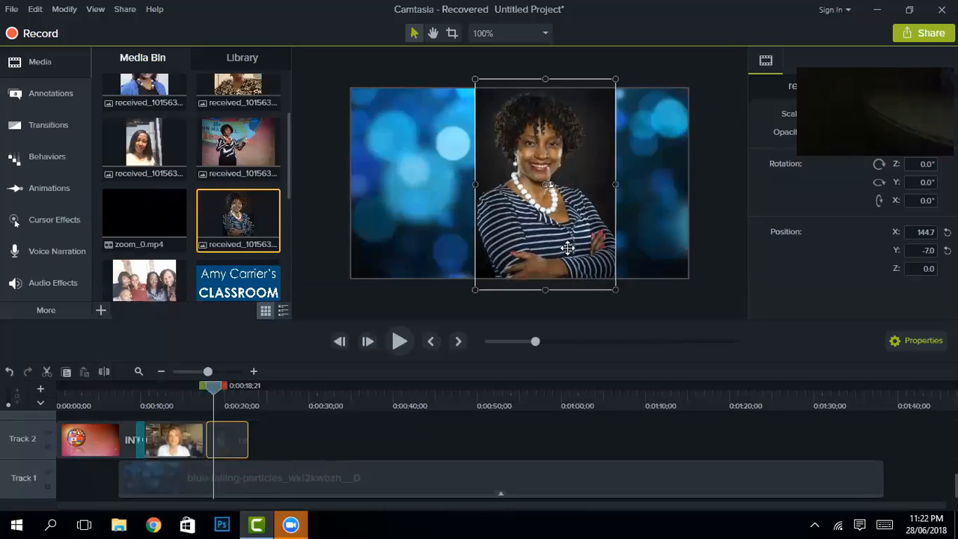
{"action": "left_click_drag", "start_coordinate": [567, 247], "coordinate": [542, 246]}
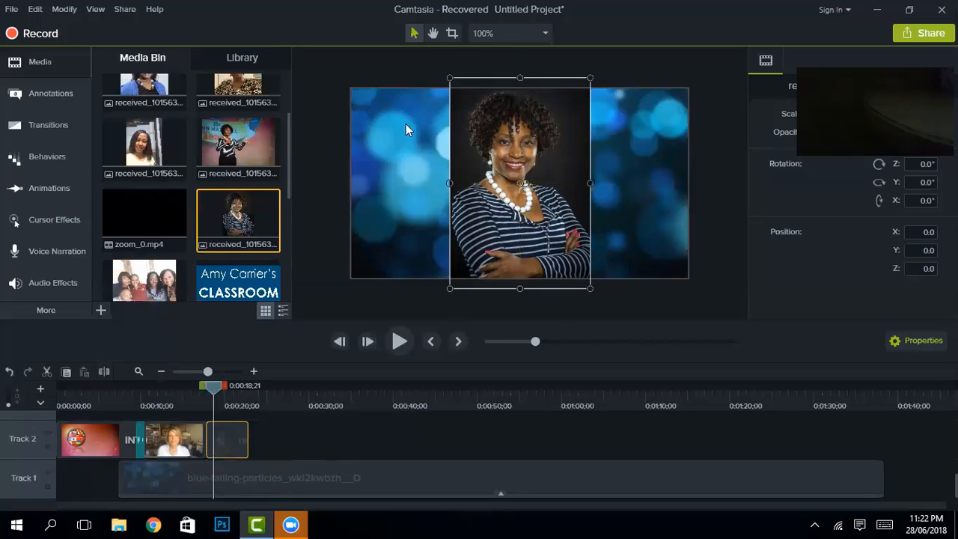
{"action": "left_click", "coordinate": [54, 184]}
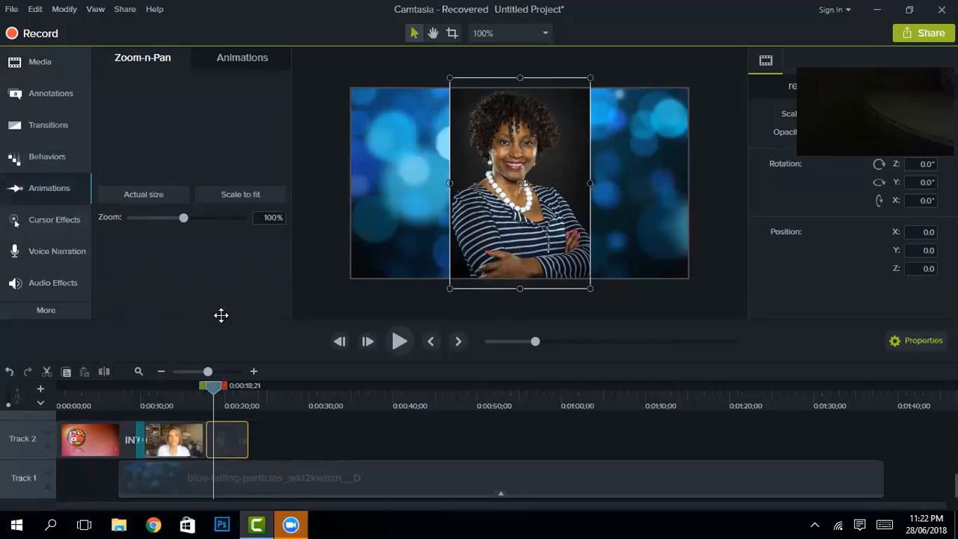
Step: Apply Scale to Fit to the portrait photo, then lengthen the clip and its animation
{"action": "left_click_drag", "start_coordinate": [157, 263], "coordinate": [221, 440]}
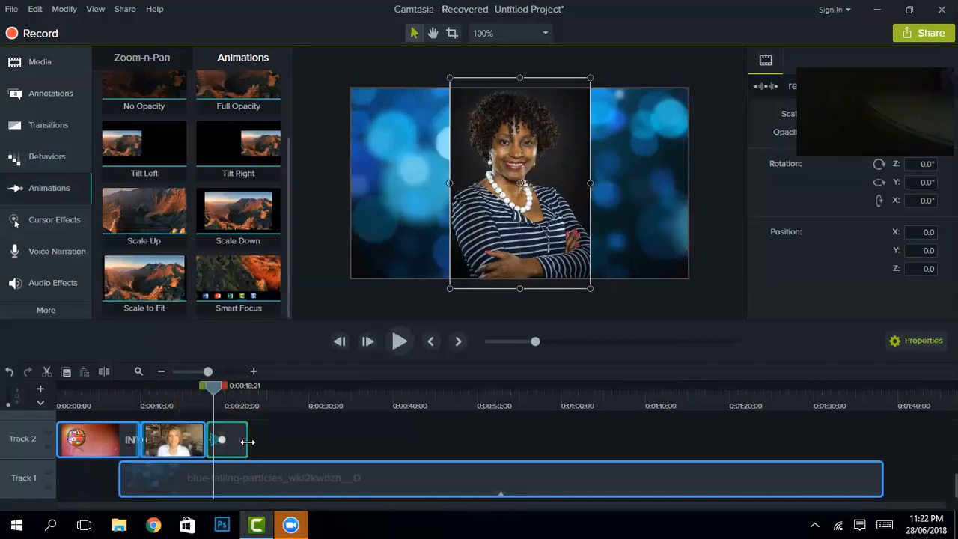
{"action": "left_click", "coordinate": [247, 446]}
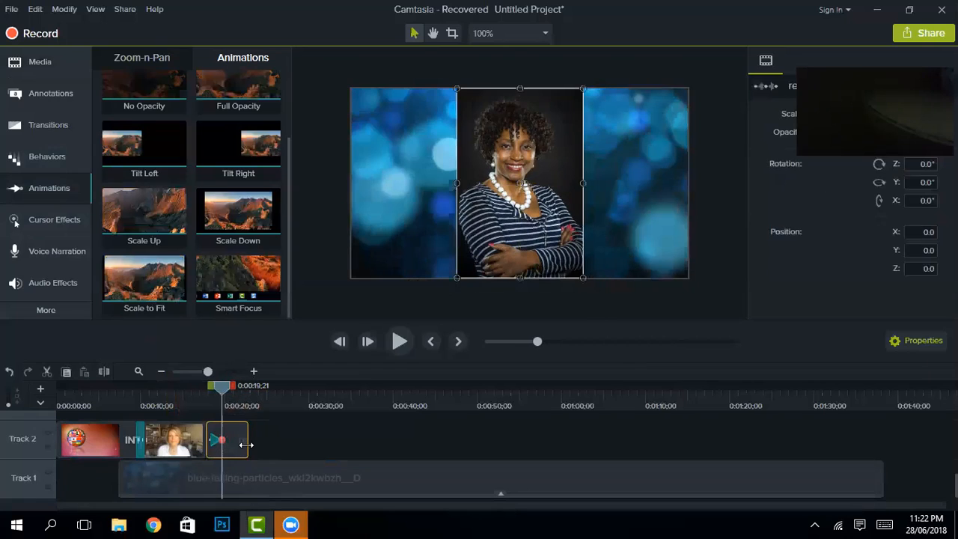
{"action": "left_click_drag", "start_coordinate": [246, 444], "coordinate": [289, 449]}
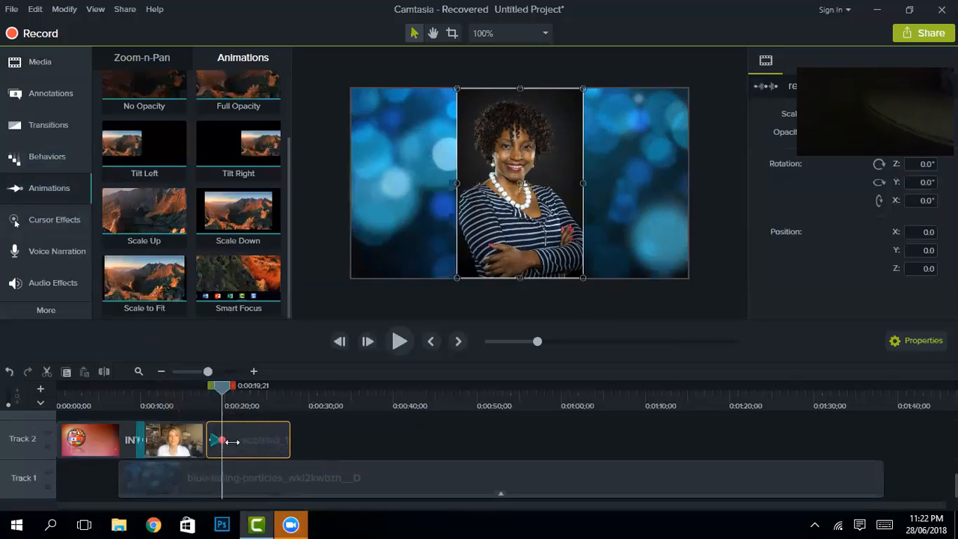
{"action": "left_click_drag", "start_coordinate": [232, 441], "coordinate": [287, 440]}
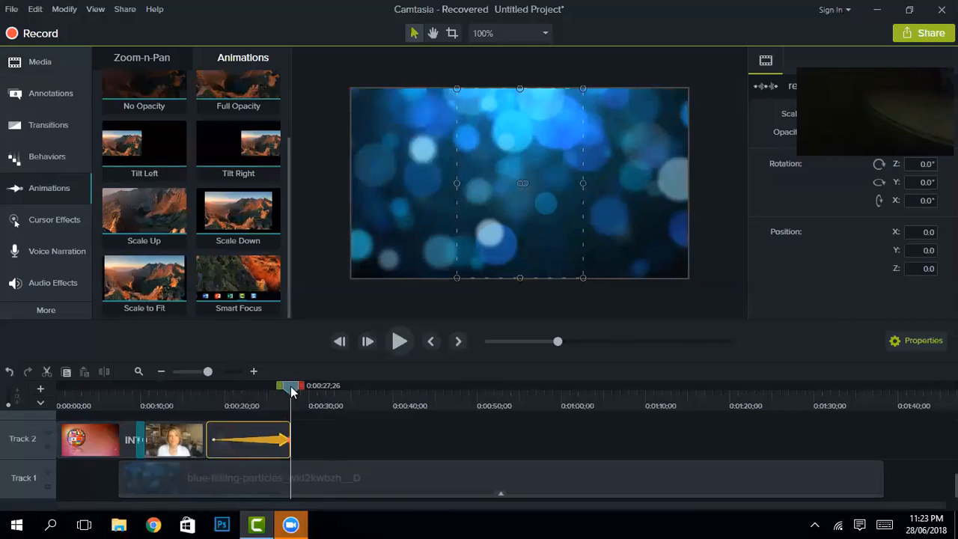
Step: At about 0:00:26, add a Fade transition to the Track 2 clips and return to the Media Bin
{"action": "left_click_drag", "start_coordinate": [262, 387], "coordinate": [261, 387]}
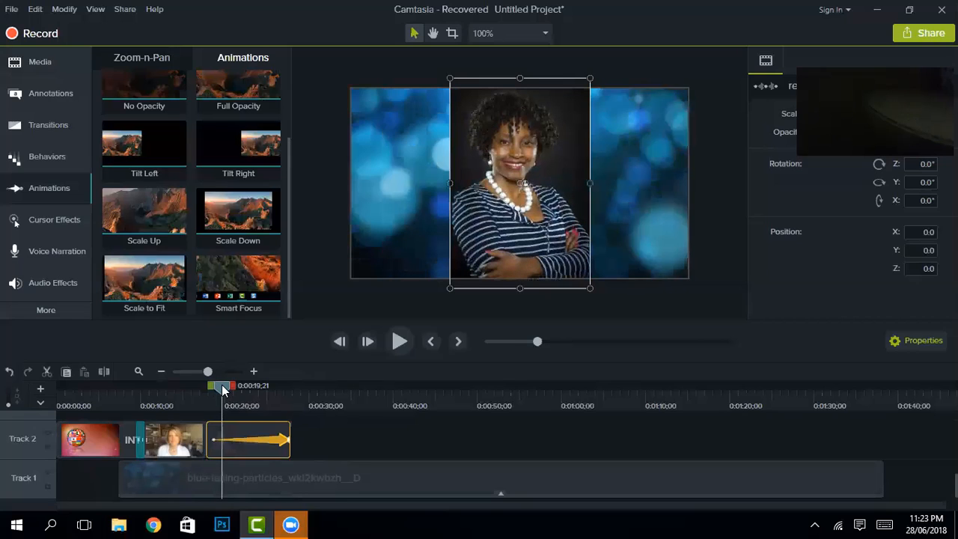
{"action": "left_click_drag", "start_coordinate": [221, 389], "coordinate": [224, 390]}
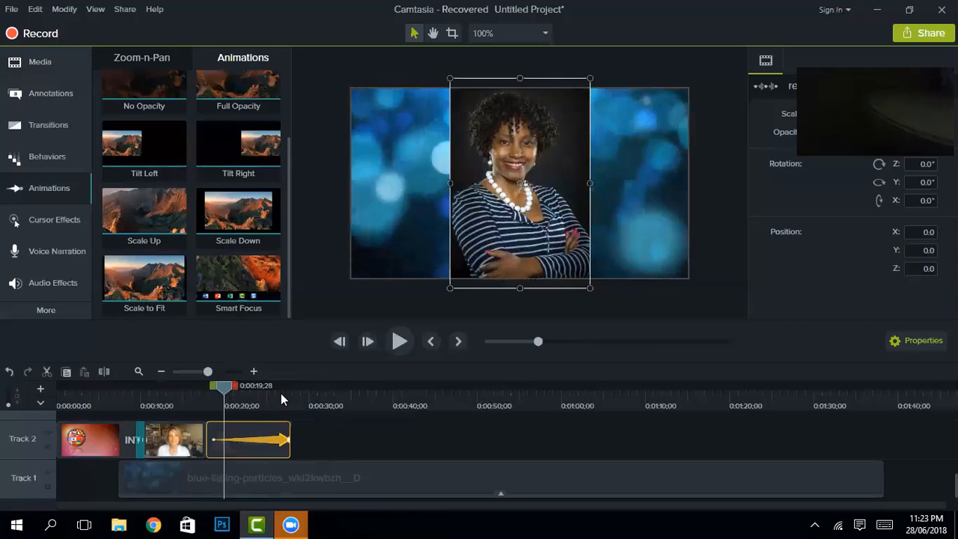
{"action": "left_click", "coordinate": [280, 393]}
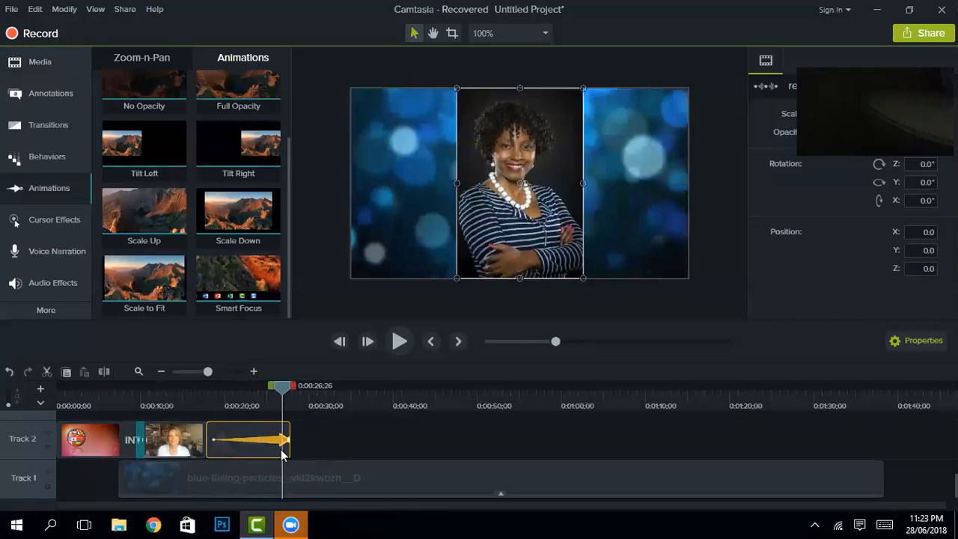
{"action": "left_click", "coordinate": [37, 124]}
{"action": "scroll", "coordinate": [149, 142], "scroll_direction": "up", "scroll_amount": 5}
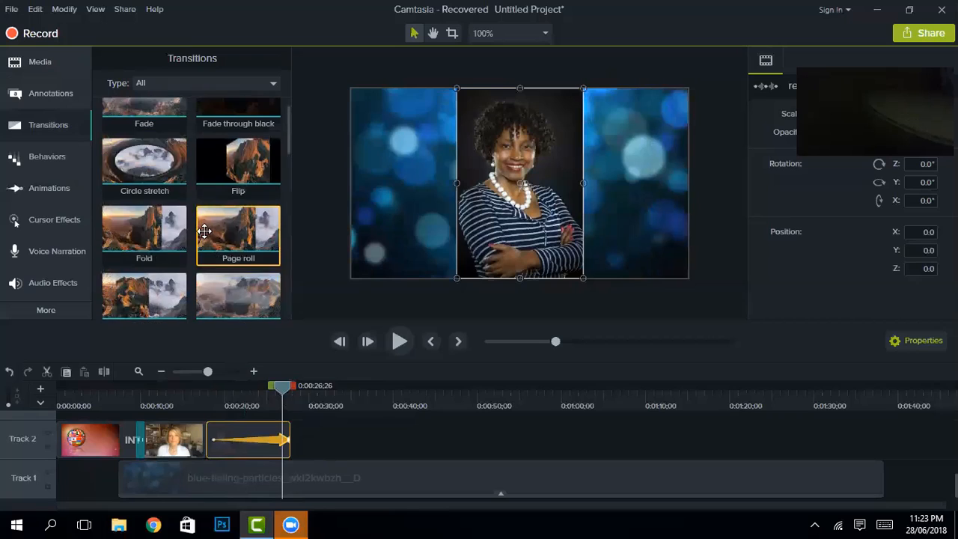
{"action": "left_click_drag", "start_coordinate": [165, 153], "coordinate": [229, 455]}
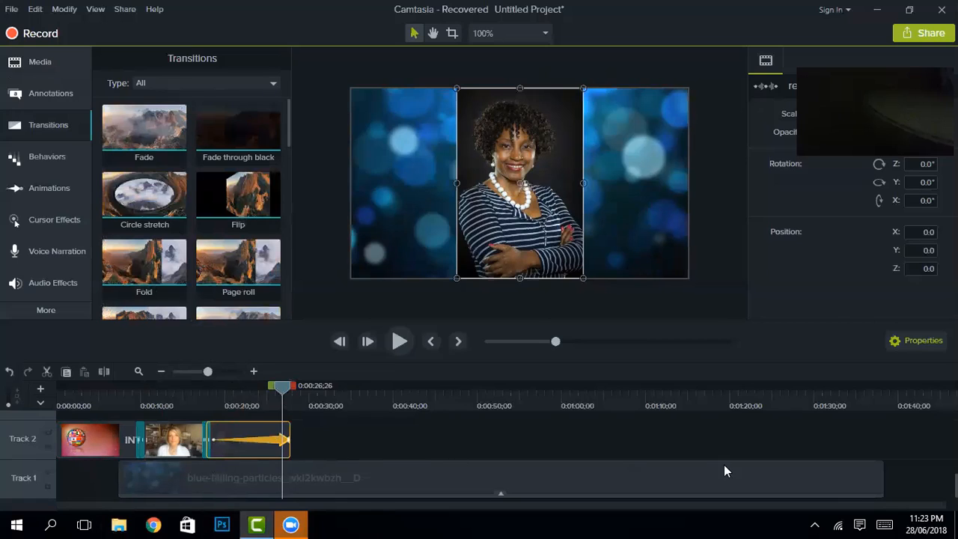
{"action": "left_click", "coordinate": [38, 64]}
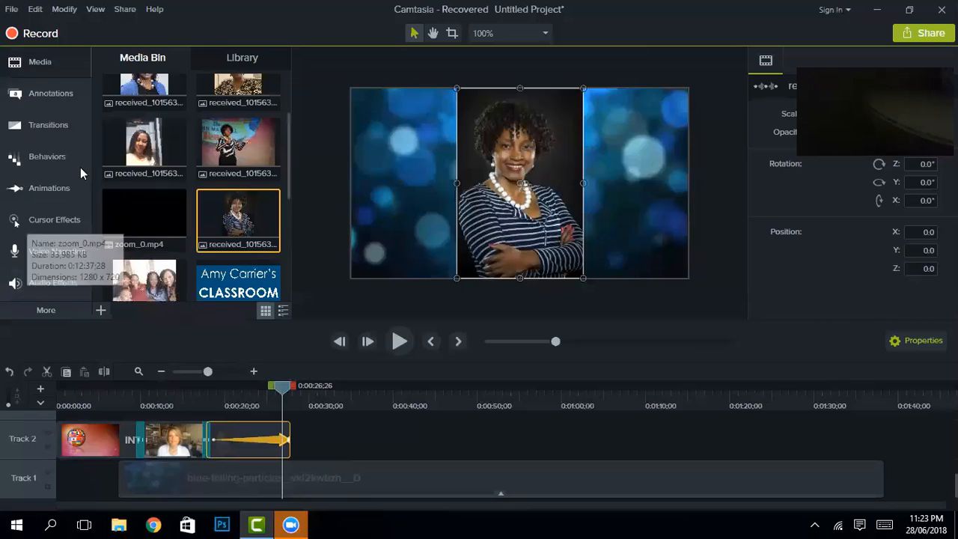
Step: Add a plain white text-box callout on Track 3 and stretch it across the frame bottom
{"action": "left_click", "coordinate": [47, 95]}
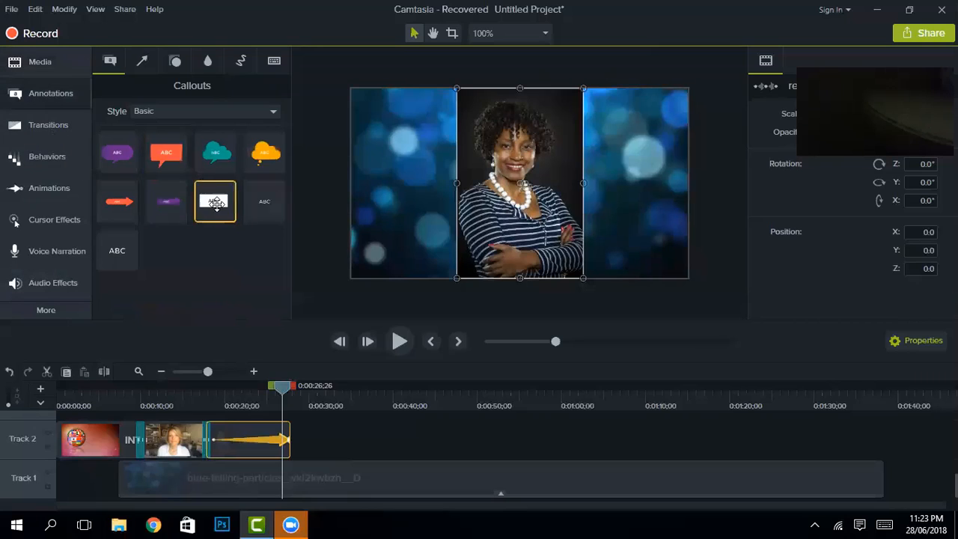
{"action": "left_click", "coordinate": [215, 200]}
{"action": "scroll", "coordinate": [306, 438], "scroll_direction": "up", "scroll_amount": 2}
{"action": "left_click_drag", "start_coordinate": [215, 202], "coordinate": [882, 458]}
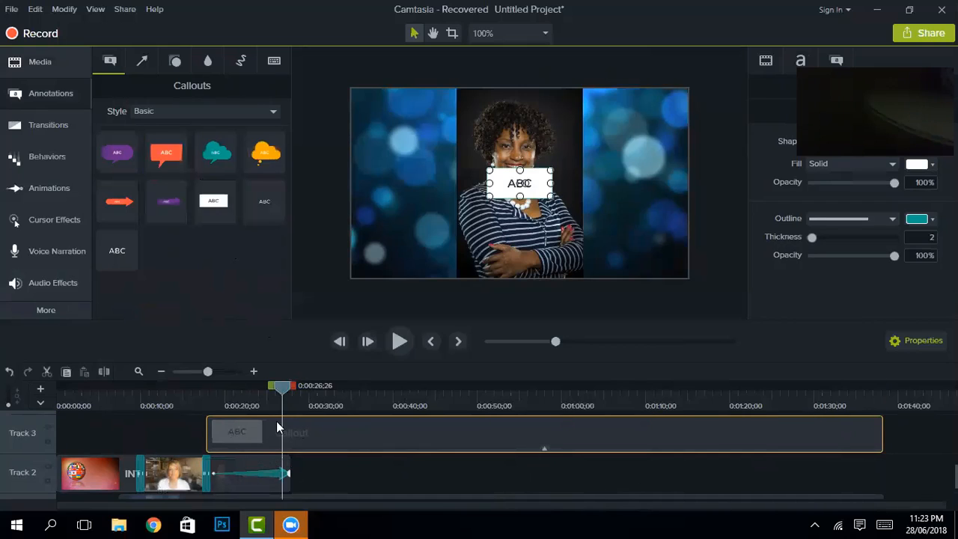
{"action": "left_click_drag", "start_coordinate": [282, 392], "coordinate": [286, 392]}
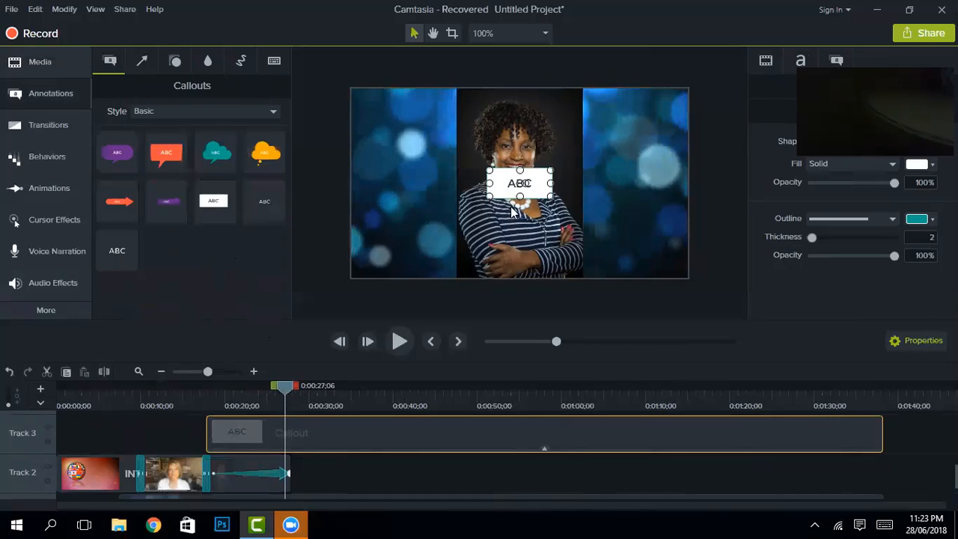
{"action": "left_click_drag", "start_coordinate": [545, 177], "coordinate": [688, 265]}
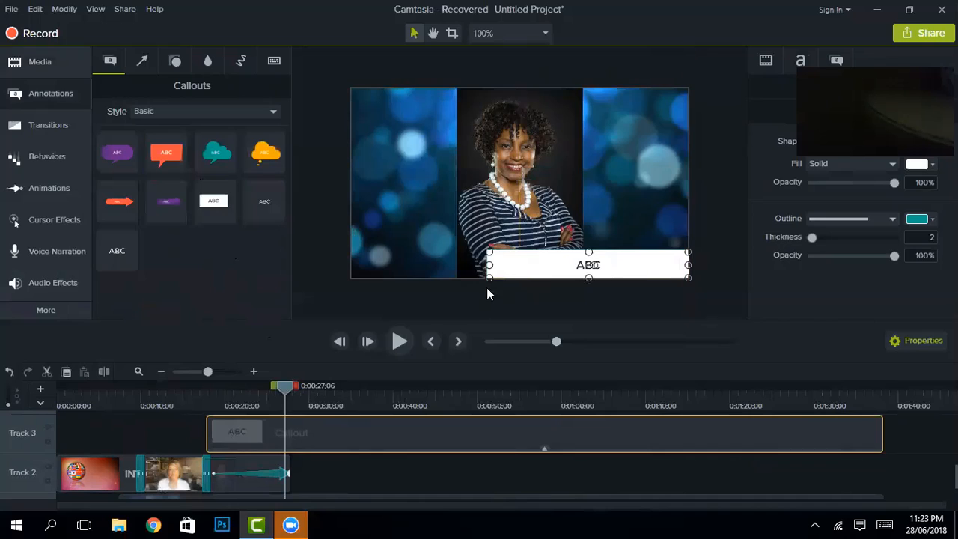
{"action": "left_click_drag", "start_coordinate": [489, 265], "coordinate": [352, 265]}
Step: Replace the callout's ABC text with 'Meet' followed by the presenter's full name
{"action": "double_click", "coordinate": [536, 265]}
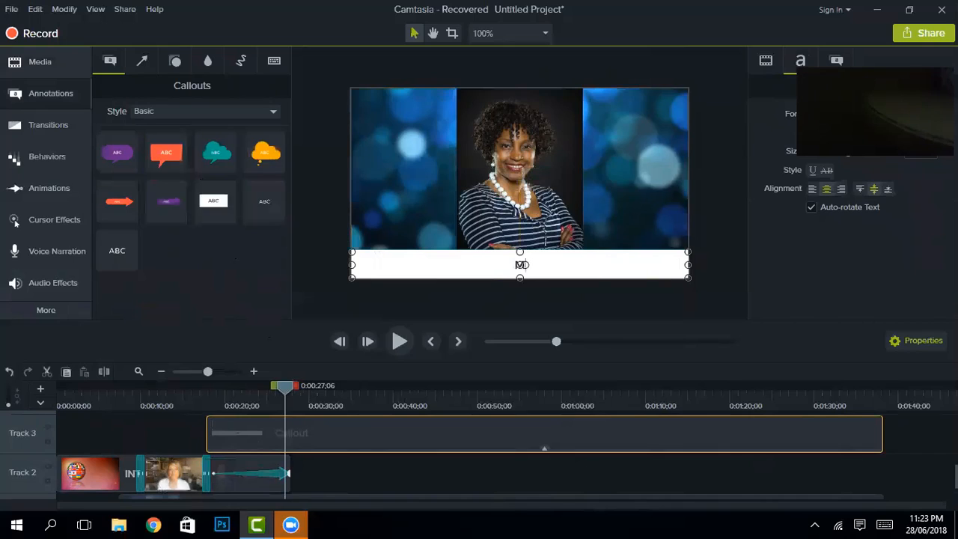
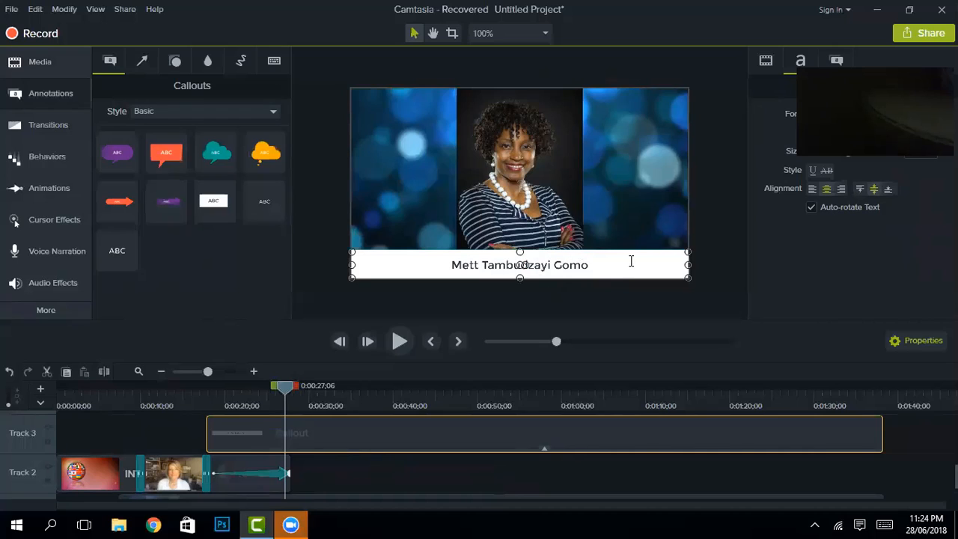
{"action": "left_click", "coordinate": [615, 206]}
{"action": "left_click", "coordinate": [609, 262]}
Step: Fill the caption banner with a dark teal (0c656) gradient at about 81% opacity
{"action": "left_click", "coordinate": [838, 60]}
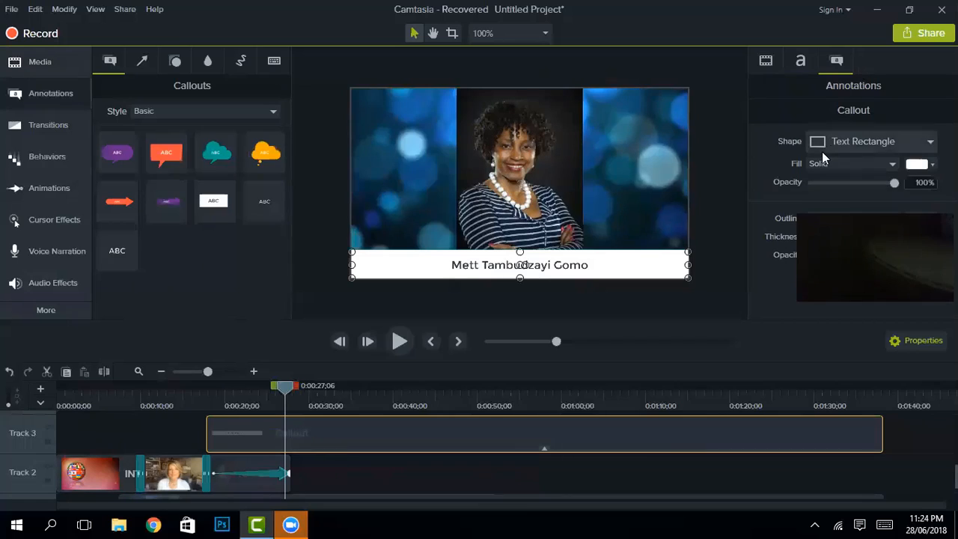
{"action": "left_click", "coordinate": [919, 166]}
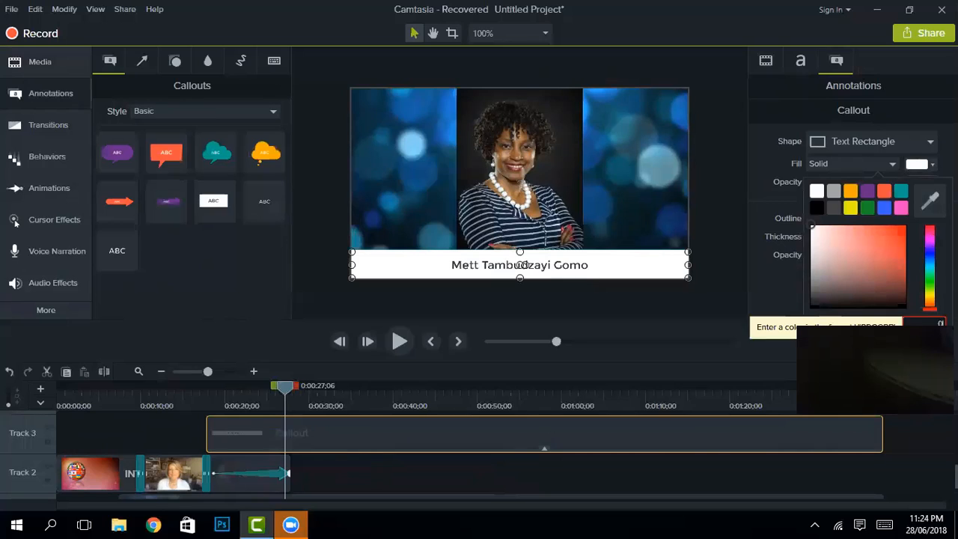
{"action": "type", "text": "0c65"}
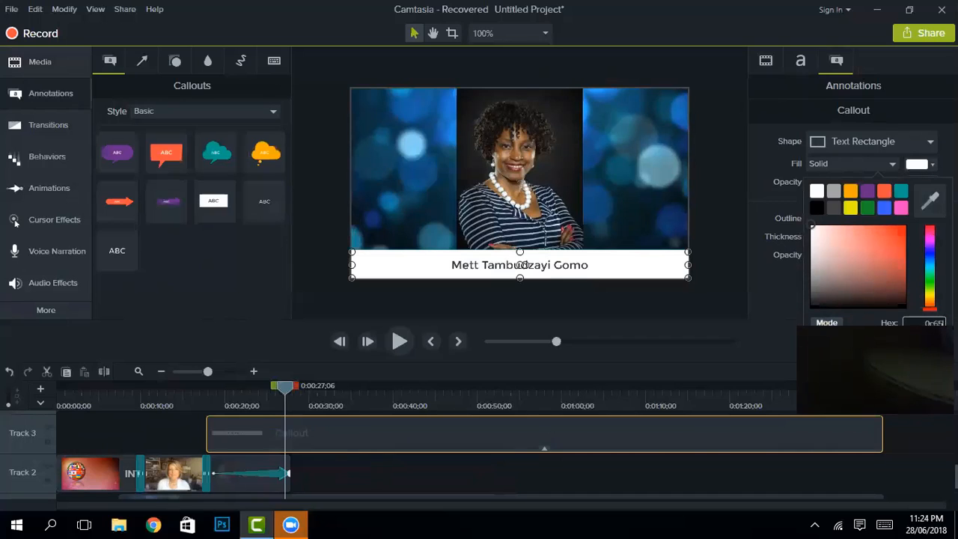
{"action": "type", "text": "6"}
{"action": "left_click", "coordinate": [771, 223]}
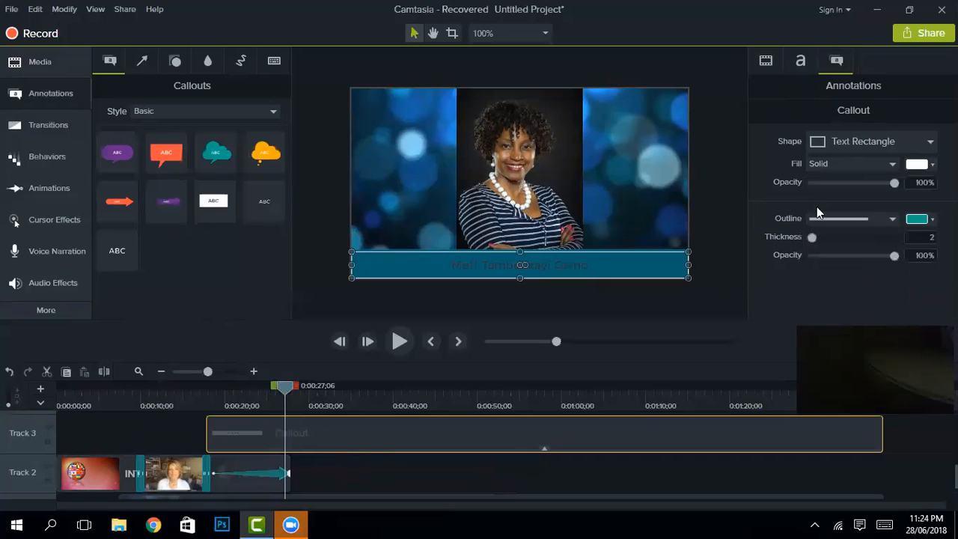
{"action": "left_click", "coordinate": [849, 163]}
{"action": "left_click", "coordinate": [853, 196]}
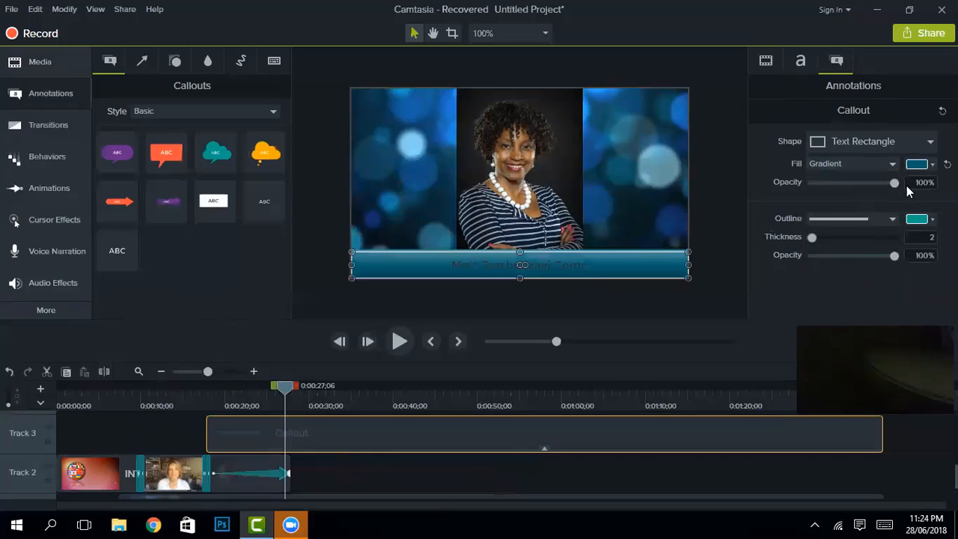
{"action": "left_click_drag", "start_coordinate": [894, 186], "coordinate": [877, 185]}
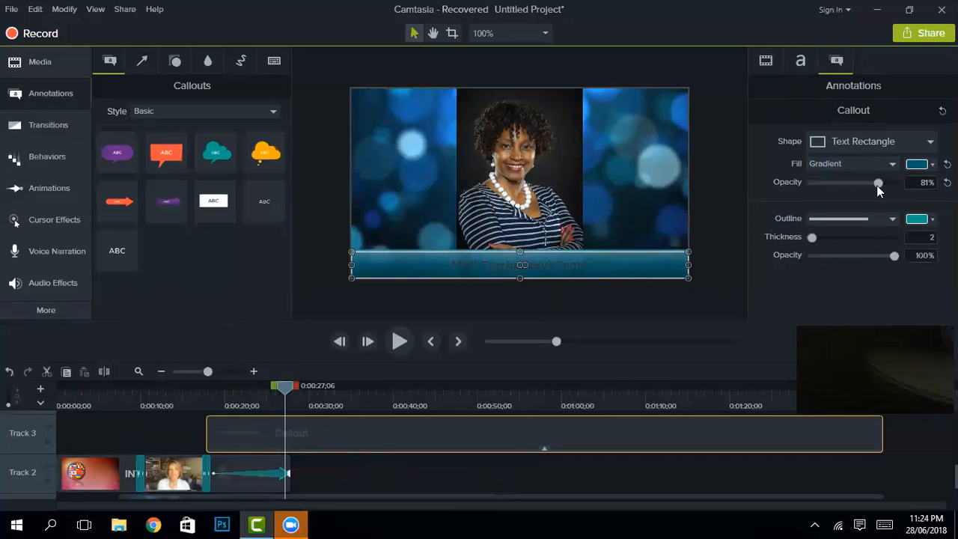
Step: Set the caption text to white Century Gothic
{"action": "double_click", "coordinate": [553, 271]}
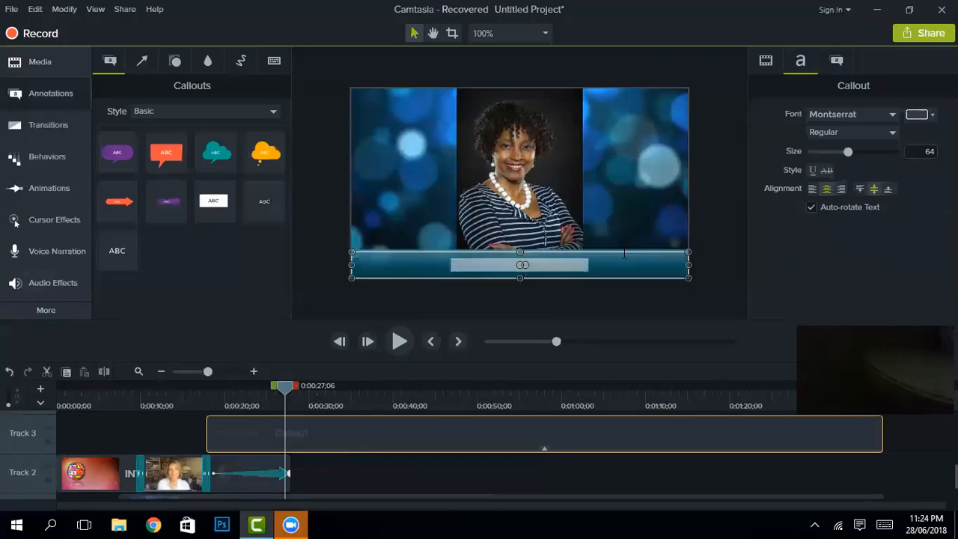
{"action": "left_click", "coordinate": [876, 115]}
{"action": "scroll", "coordinate": [807, 214], "scroll_direction": "up", "scroll_amount": 12}
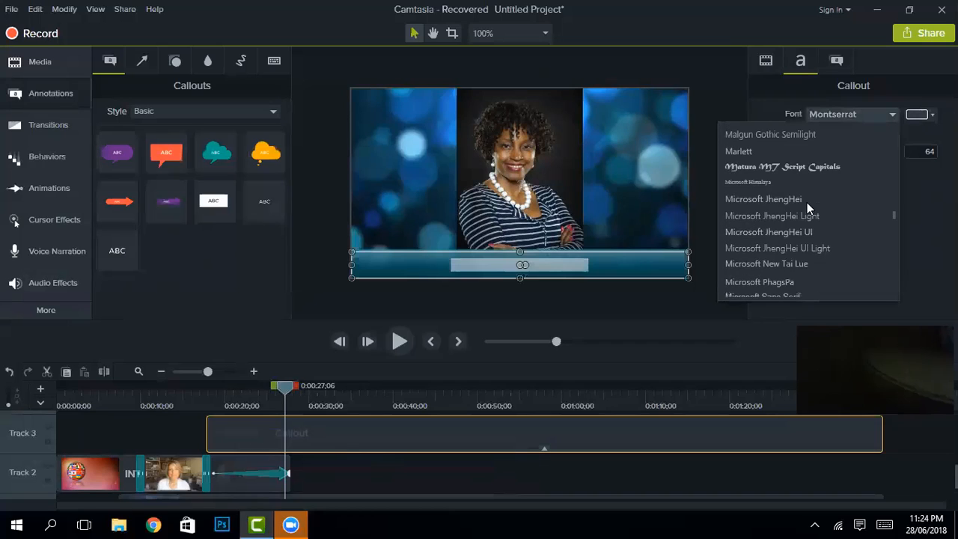
{"action": "scroll", "coordinate": [804, 235], "scroll_direction": "up", "scroll_amount": 15}
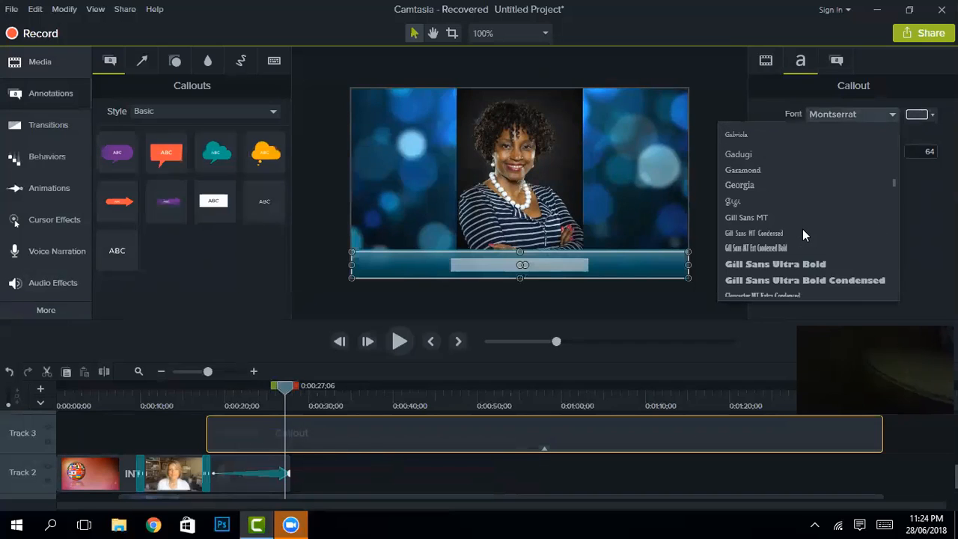
{"action": "scroll", "coordinate": [802, 229], "scroll_direction": "up", "scroll_amount": 10}
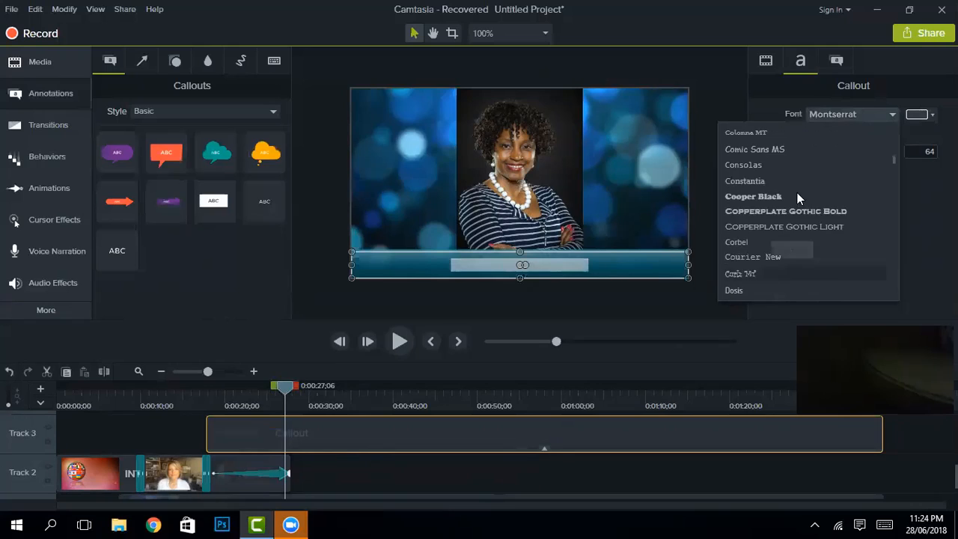
{"action": "scroll", "coordinate": [791, 237], "scroll_direction": "up", "scroll_amount": 3}
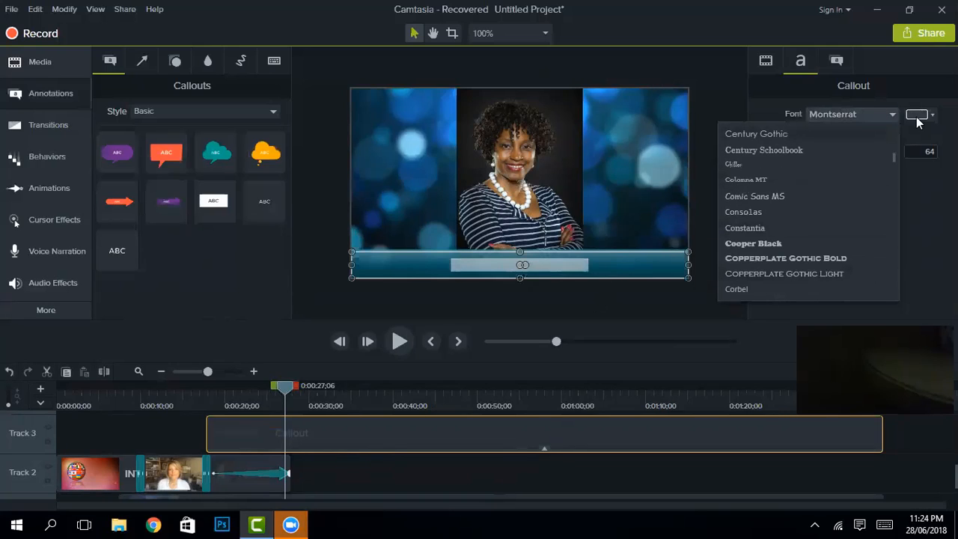
{"action": "key", "text": "Return"}
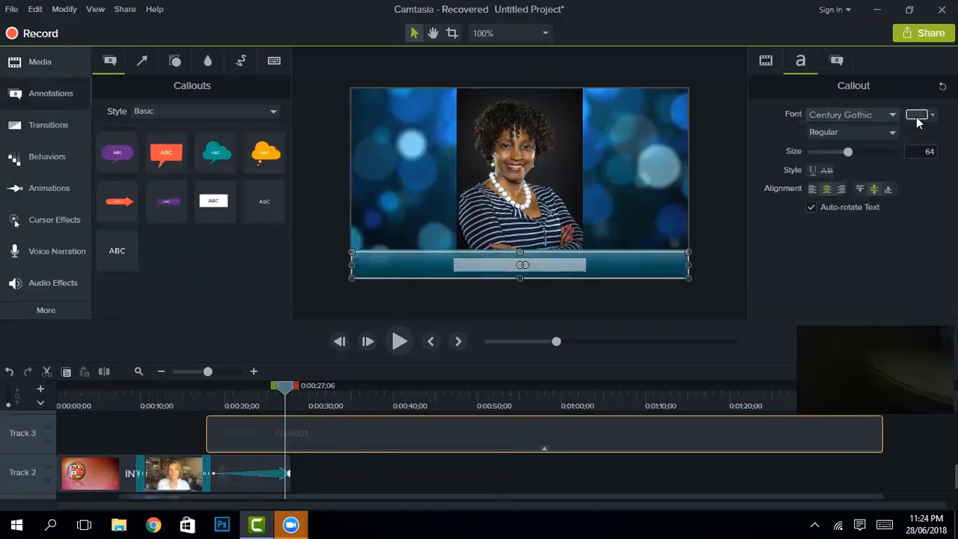
{"action": "left_click", "coordinate": [916, 114]}
{"action": "left_click", "coordinate": [817, 142]}
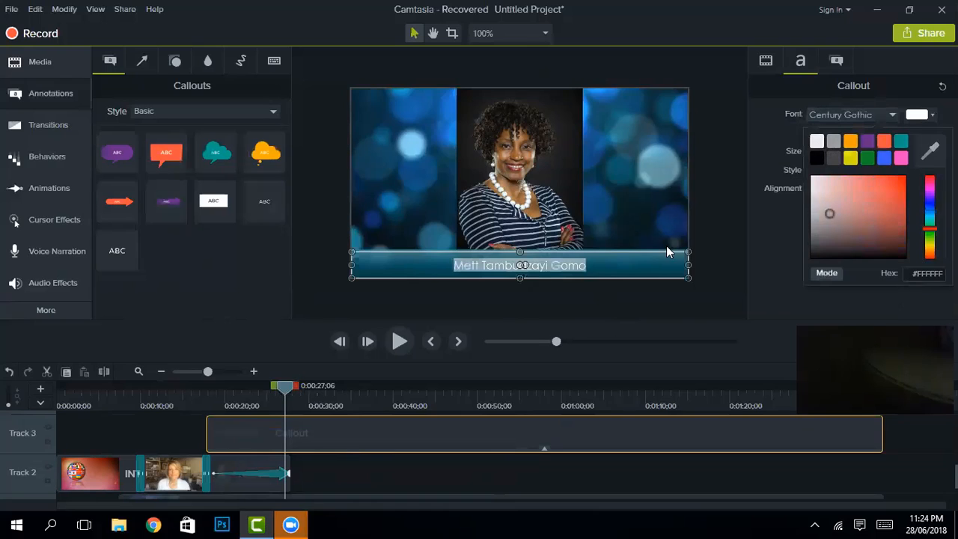
Step: Insert the missing 'e' so the caption reads 'Meet'
{"action": "left_click", "coordinate": [627, 199]}
{"action": "left_click", "coordinate": [473, 265]}
{"action": "double_click", "coordinate": [473, 266]}
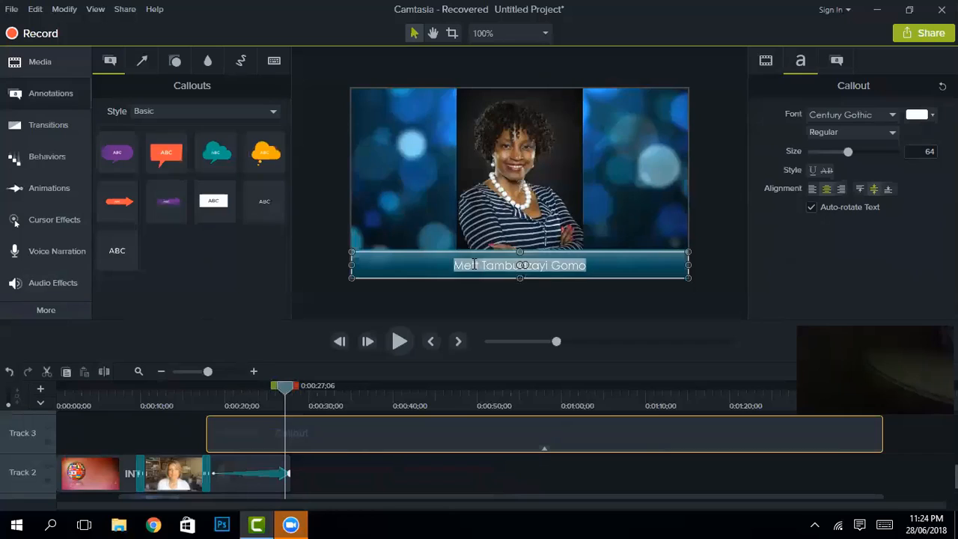
{"action": "left_click", "coordinate": [476, 266]}
{"action": "type", "text": "e"}
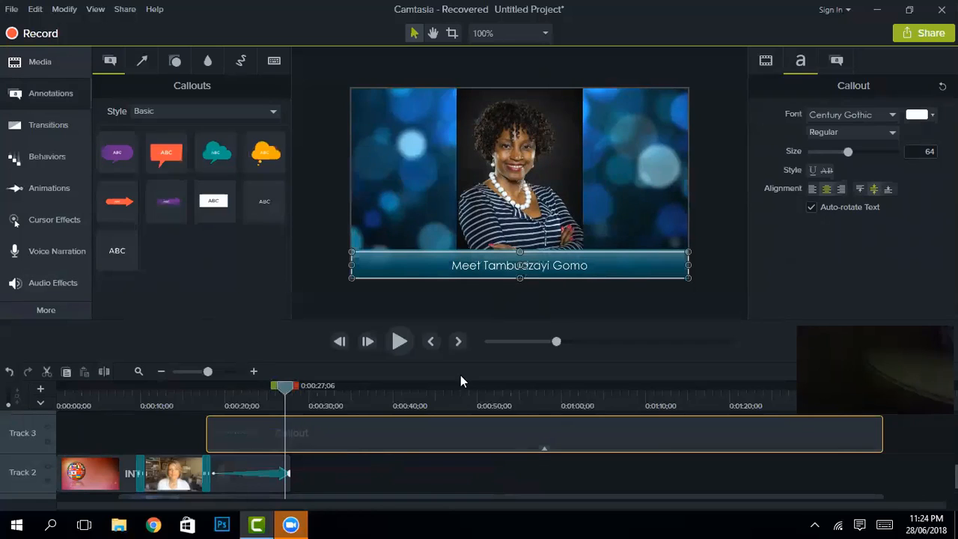
Step: Split the Track 3 Callout clip at about 0:00:22
{"action": "left_click_drag", "start_coordinate": [285, 391], "coordinate": [260, 388]}
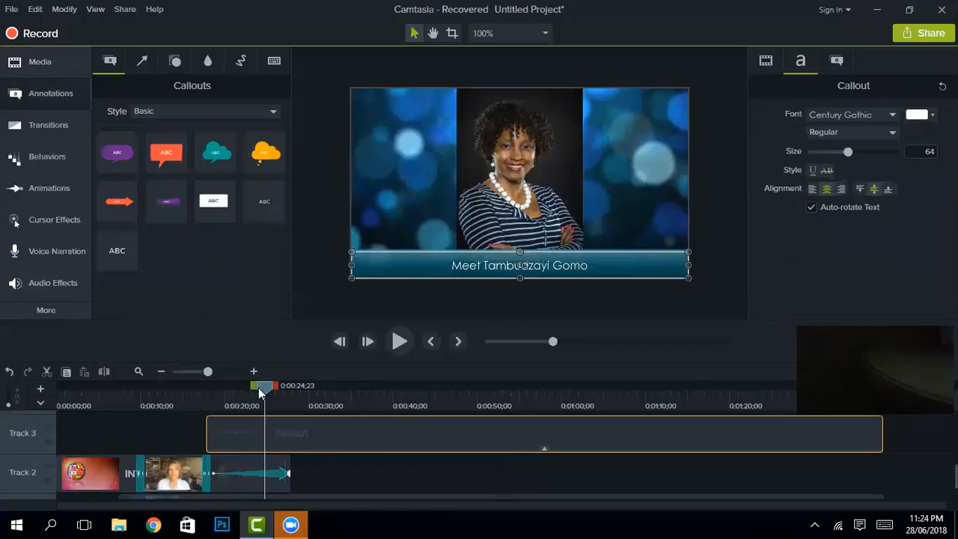
{"action": "left_click", "coordinate": [244, 394]}
{"action": "key", "text": "space"}
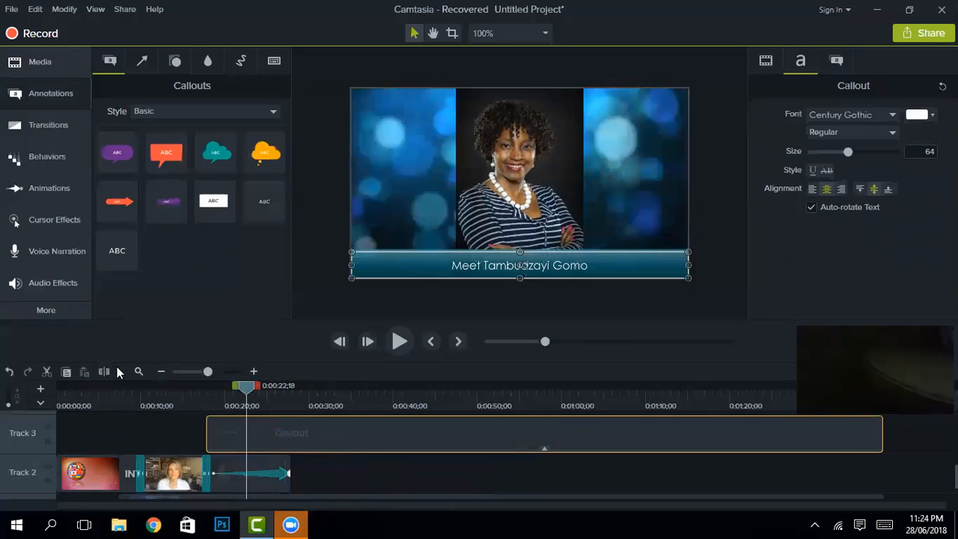
{"action": "left_click", "coordinate": [104, 371]}
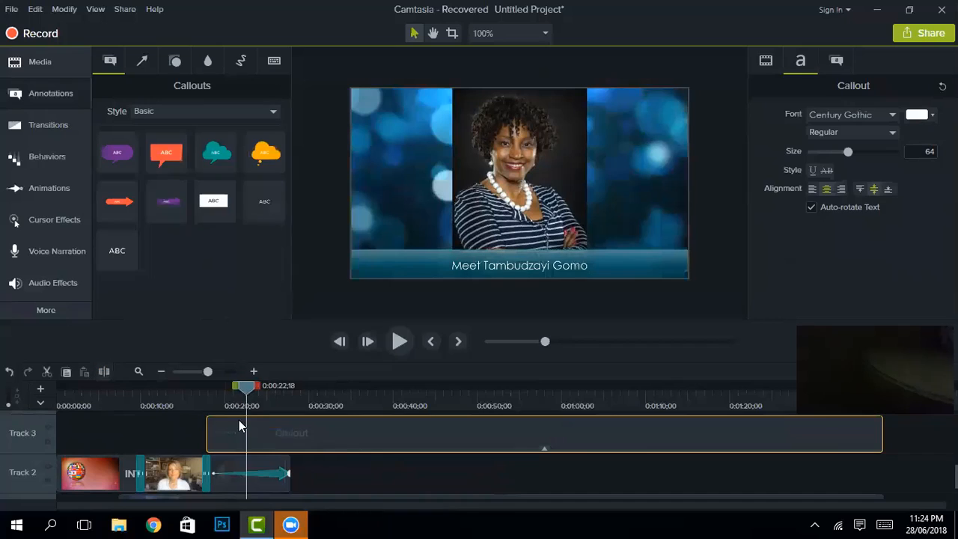
Step: Split the Callout again at 0:00:27 and select the middle piece
{"action": "left_click", "coordinate": [281, 386]}
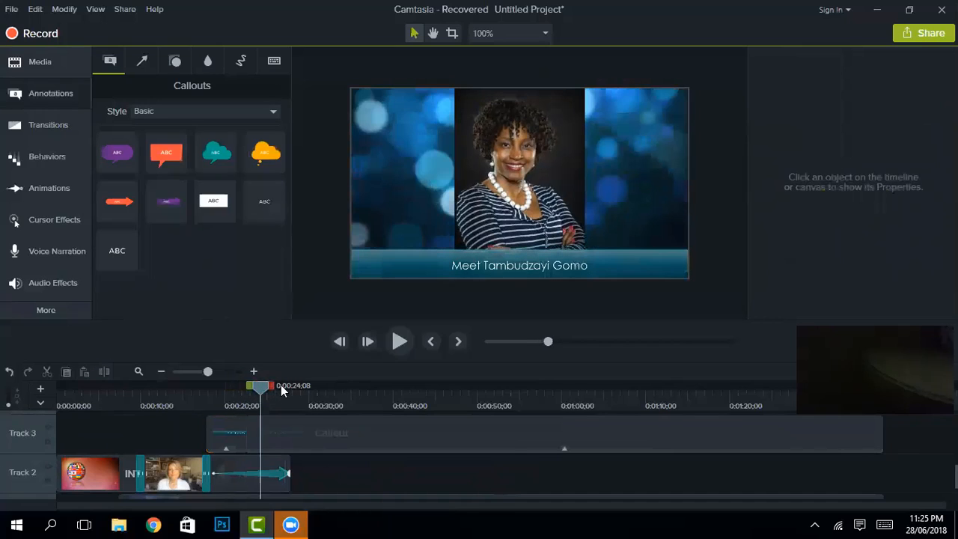
{"action": "left_click", "coordinate": [285, 388]}
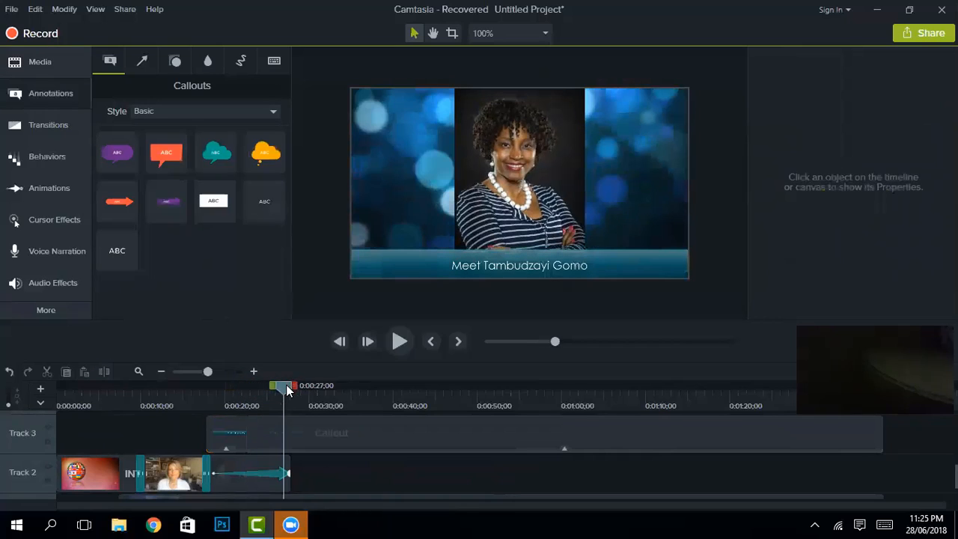
{"action": "left_click", "coordinate": [101, 373]}
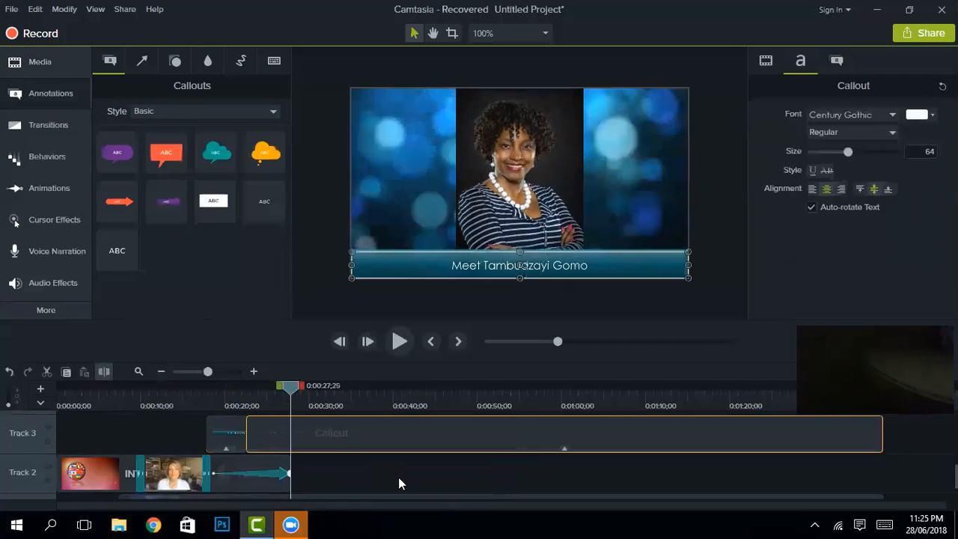
{"action": "left_click", "coordinate": [281, 415]}
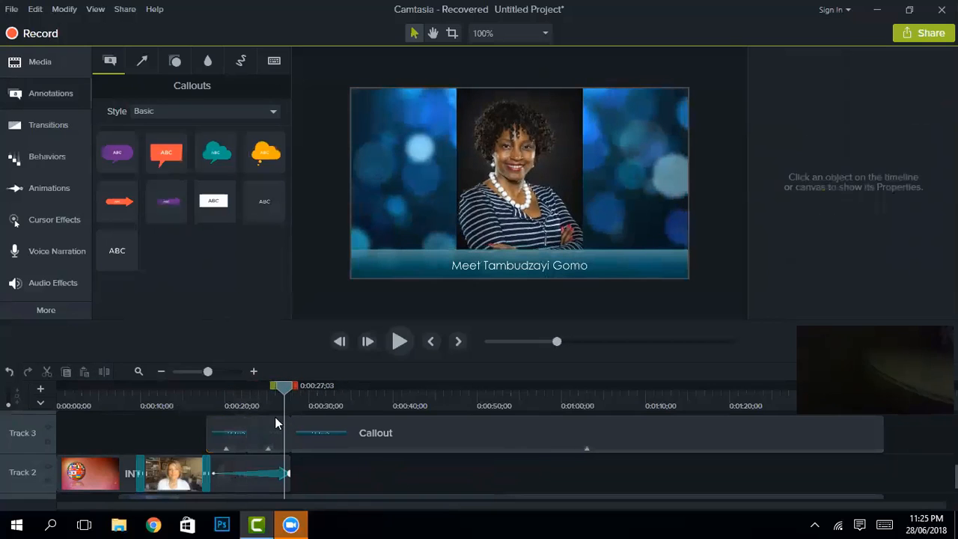
{"action": "left_click", "coordinate": [270, 445]}
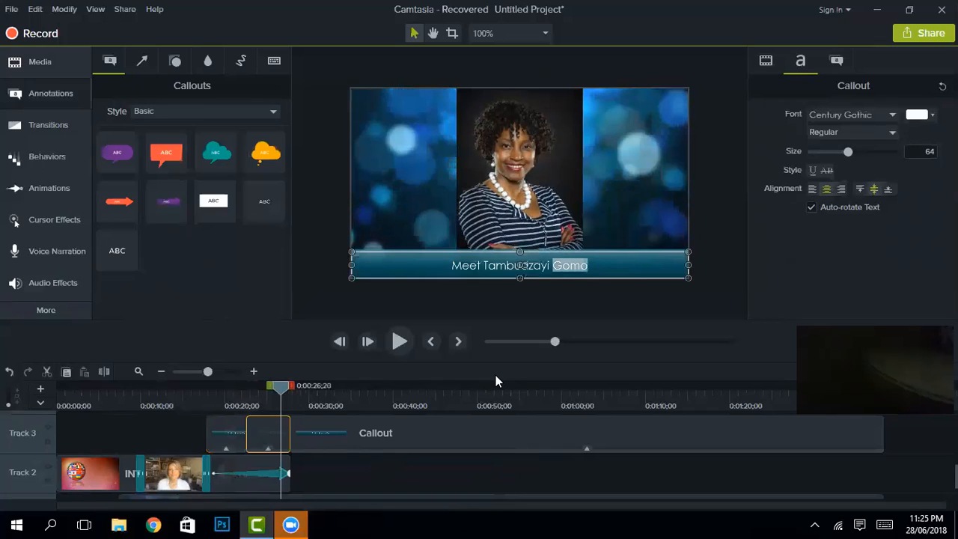
Step: Replace the middle callout text with 'A reasearcher & leadership coach from Africa.' and select 'Africa.' for recolouring
{"action": "triple_click", "coordinate": [587, 270]}
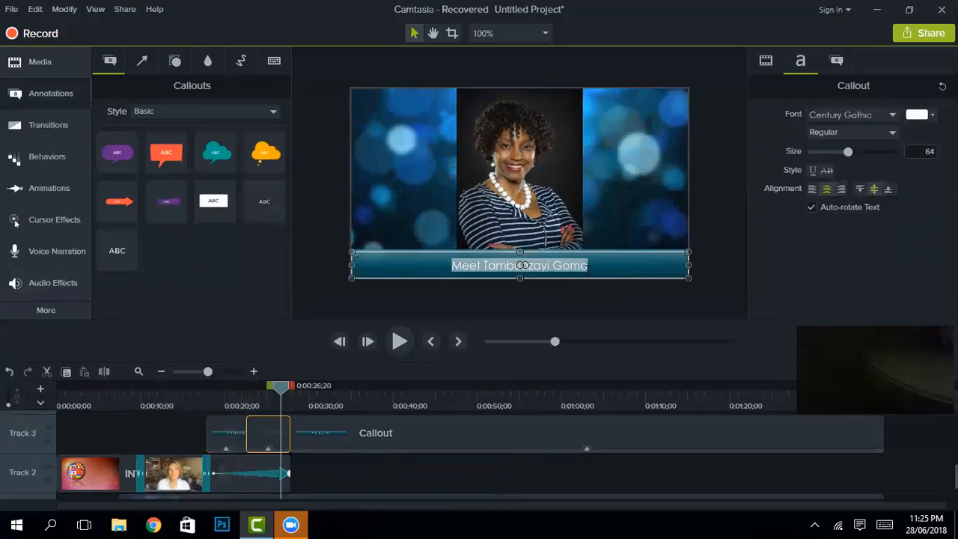
{"action": "key", "text": "BackSpace"}
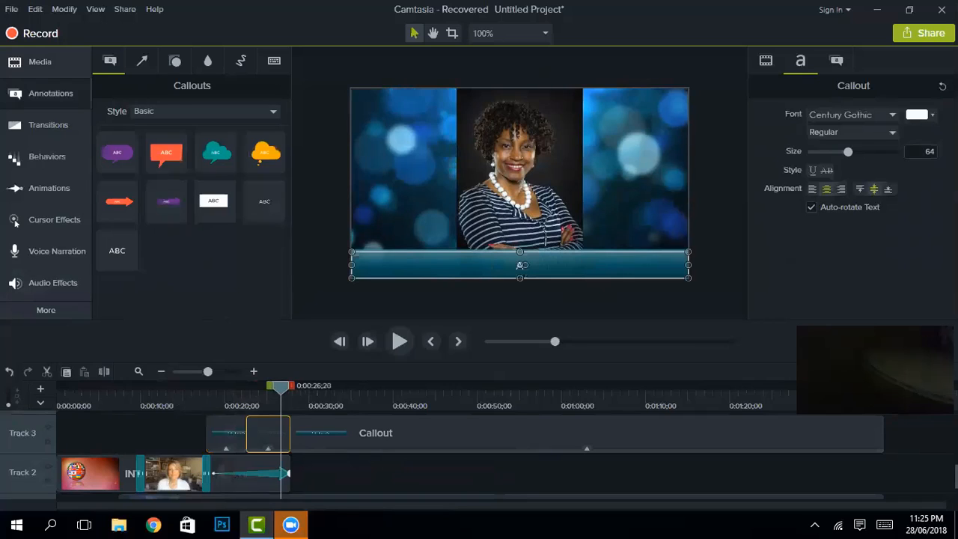
{"action": "type", "text": "A reasearcher &"}
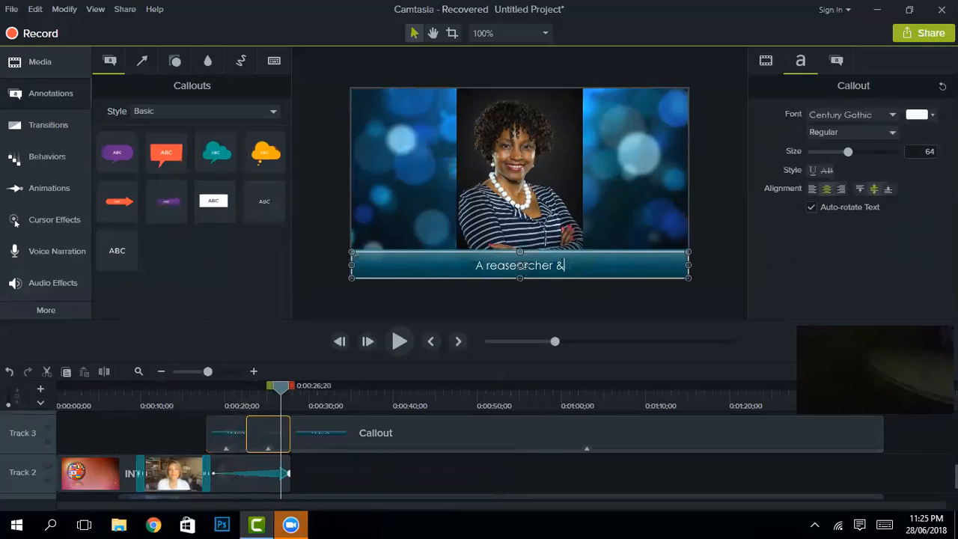
{"action": "type", "text": " leader"}
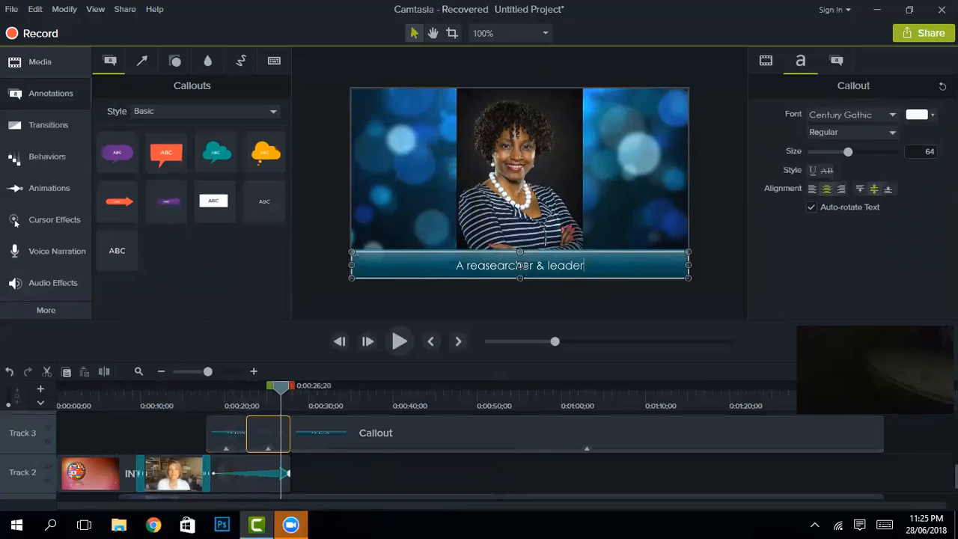
{"action": "type", "text": "ship coac"}
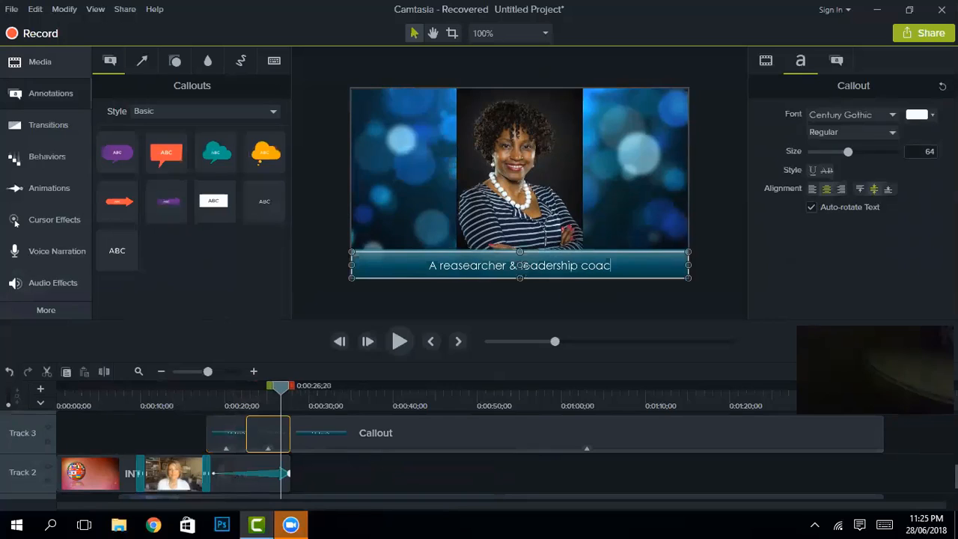
{"action": "type", "text": "h from A"}
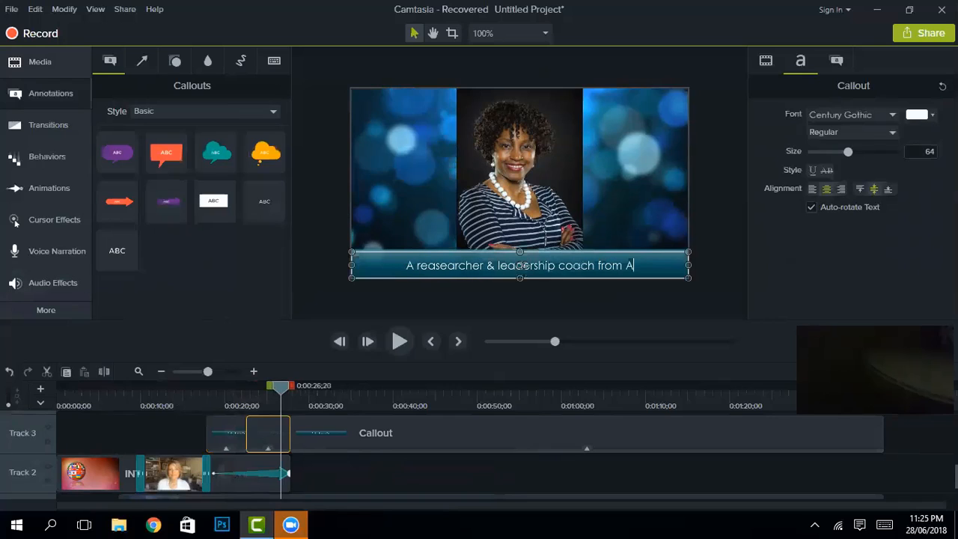
{"action": "type", "text": "frica."}
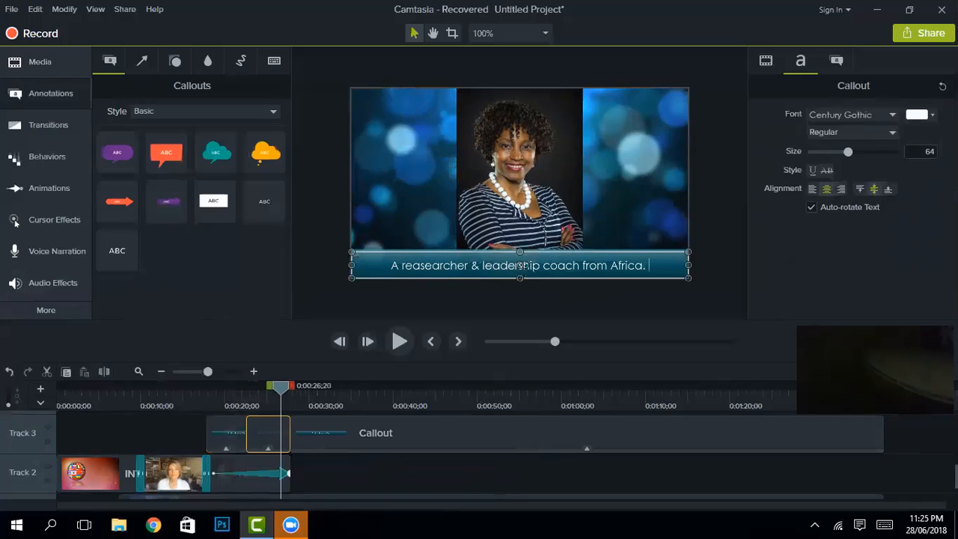
{"action": "left_click_drag", "start_coordinate": [648, 265], "coordinate": [609, 265]}
{"action": "left_click", "coordinate": [919, 114]}
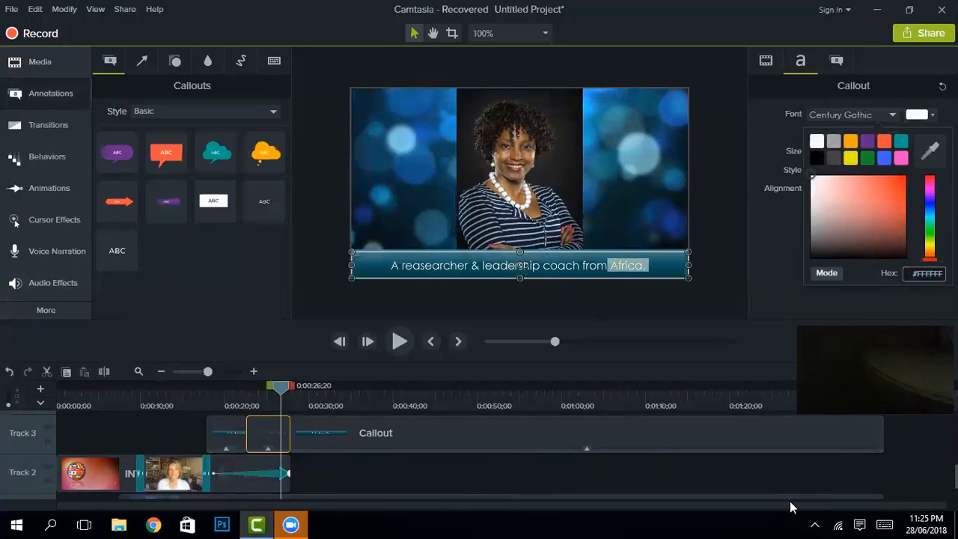
Step: Place zoom_0.mp4 from the Media Bin on Track 2 after the intro
{"action": "left_click", "coordinate": [59, 62]}
{"action": "scroll", "coordinate": [177, 224], "scroll_direction": "up", "scroll_amount": 2}
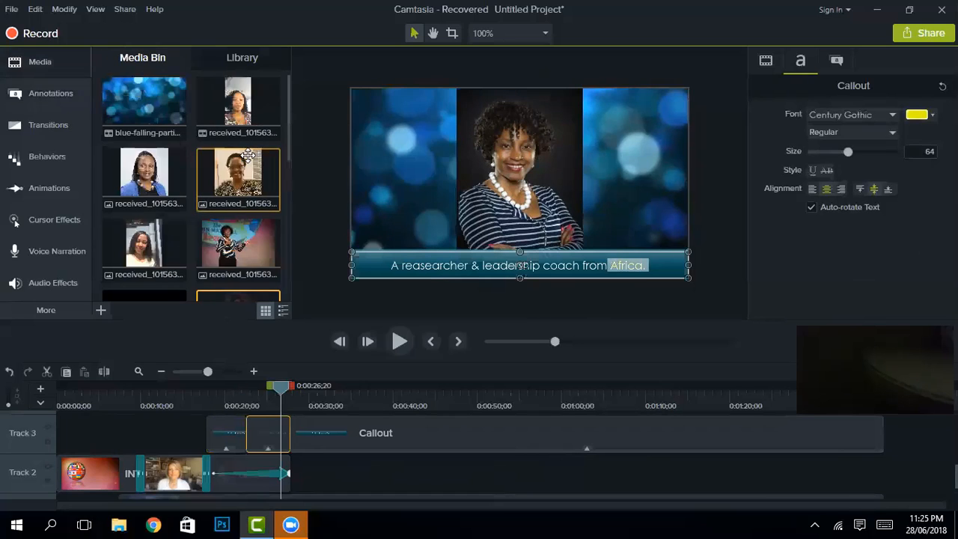
{"action": "scroll", "coordinate": [177, 257], "scroll_direction": "down", "scroll_amount": 2}
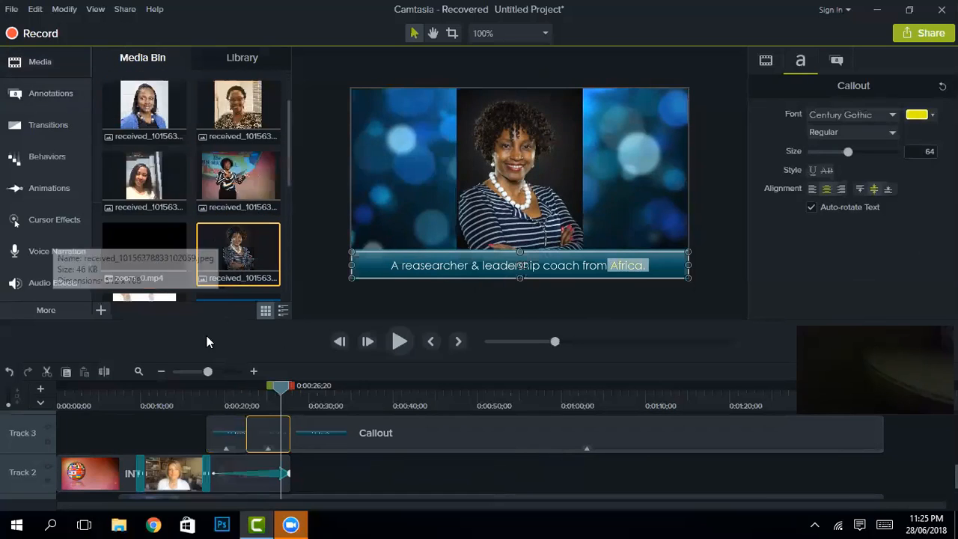
{"action": "left_click_drag", "start_coordinate": [153, 251], "coordinate": [288, 486]}
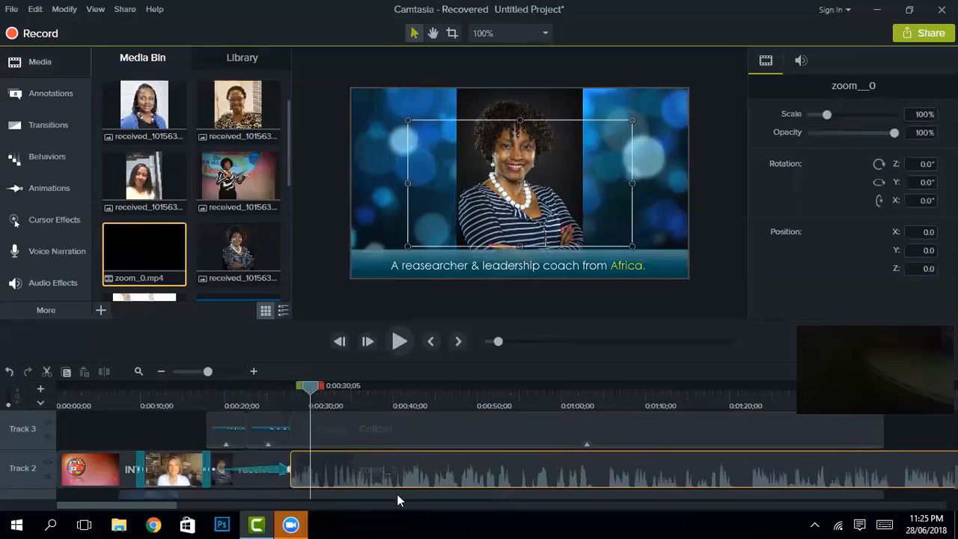
Step: Split zoom_0 at about 42 seconds, delete the right piece, and select the remaining clip
{"action": "left_click", "coordinate": [419, 479]}
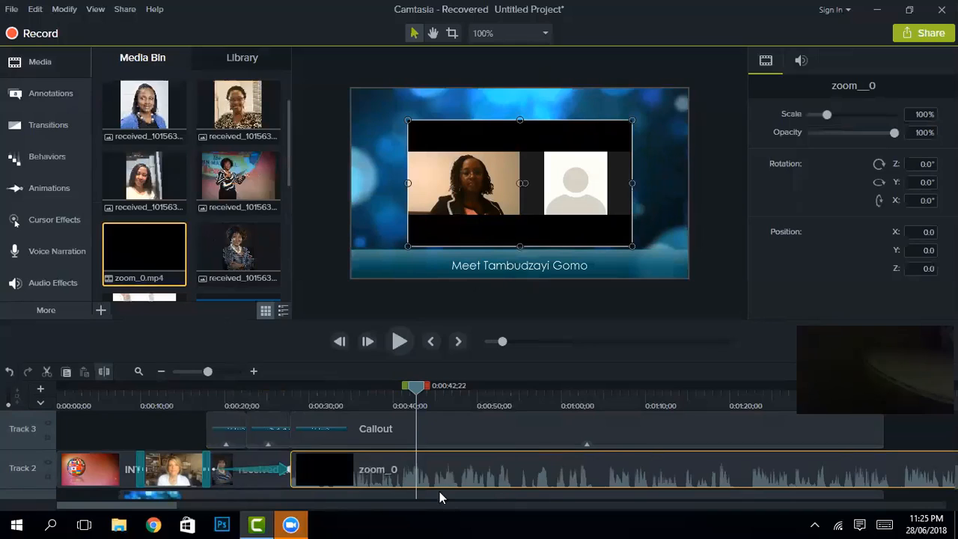
{"action": "key", "text": "s"}
{"action": "right_click", "coordinate": [449, 457]}
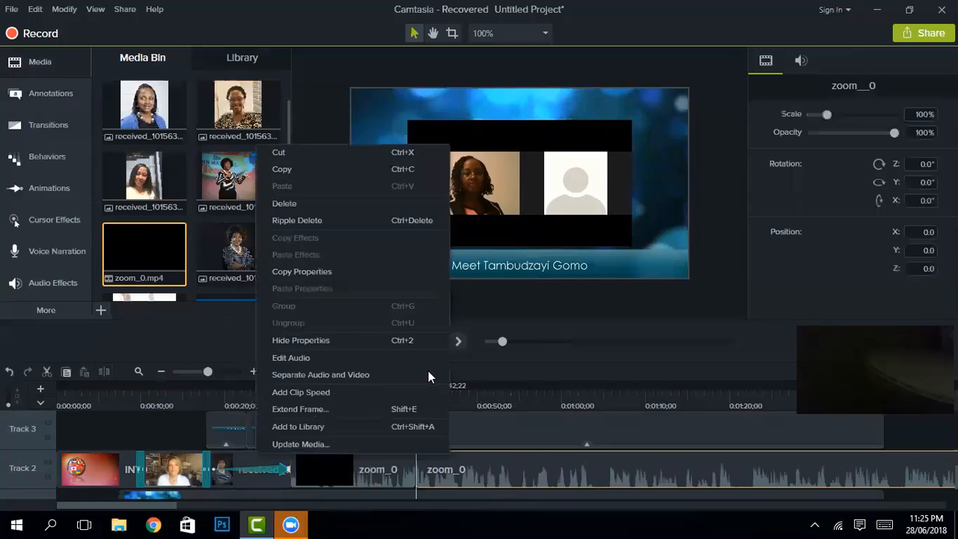
{"action": "left_click", "coordinate": [285, 202]}
{"action": "left_click_drag", "start_coordinate": [417, 391], "coordinate": [401, 390]}
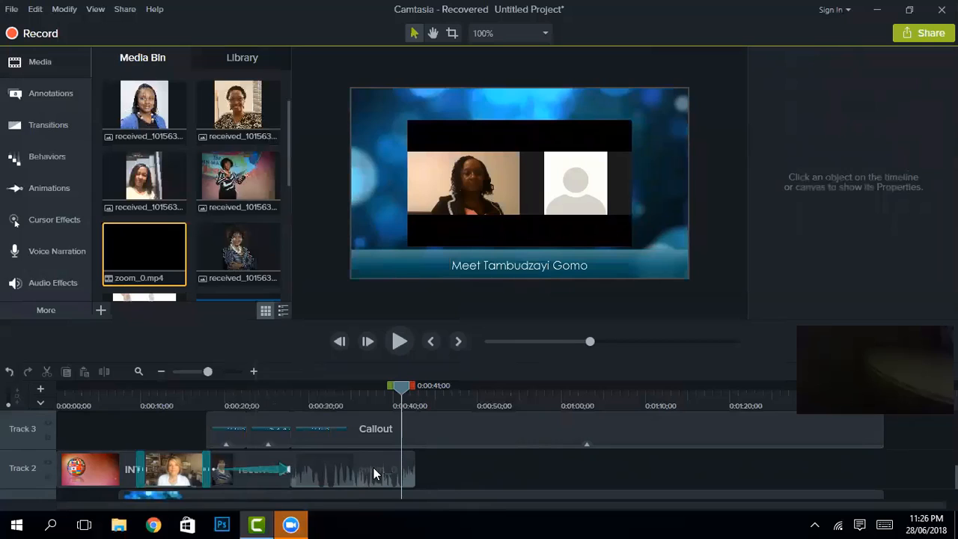
{"action": "left_click", "coordinate": [373, 468]}
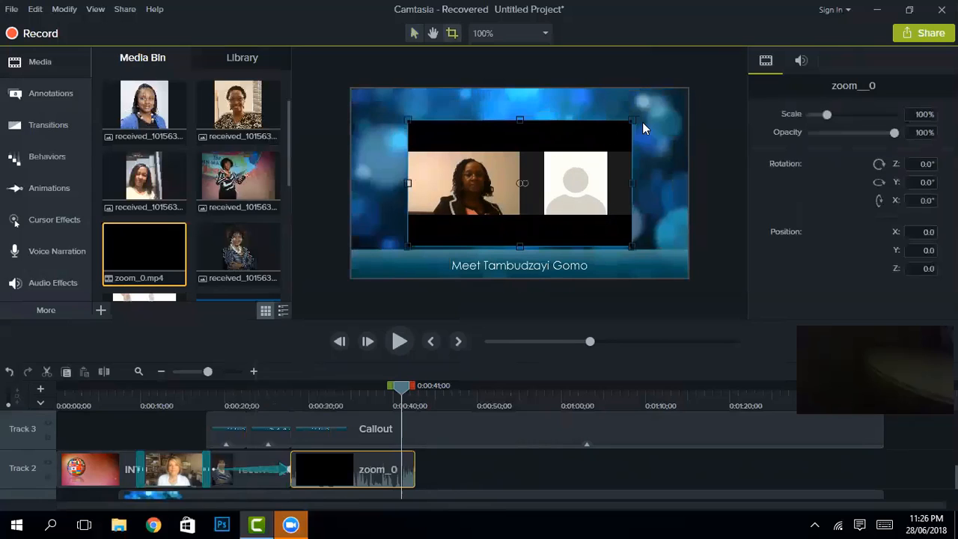
Step: Crop the zoom_0 video down to the left participant, removing the right side and bottom black area
{"action": "left_click_drag", "start_coordinate": [631, 120], "coordinate": [509, 152]}
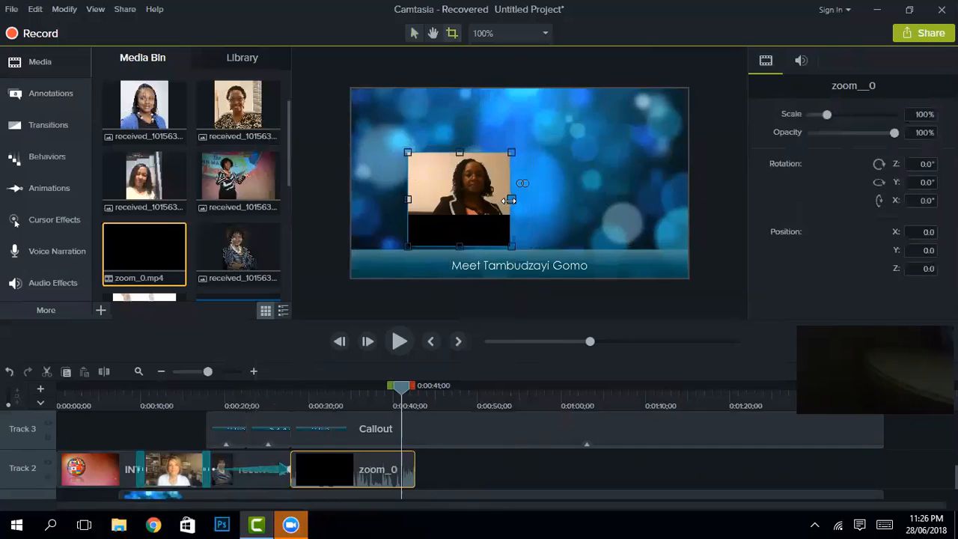
{"action": "left_click_drag", "start_coordinate": [506, 200], "coordinate": [519, 200]}
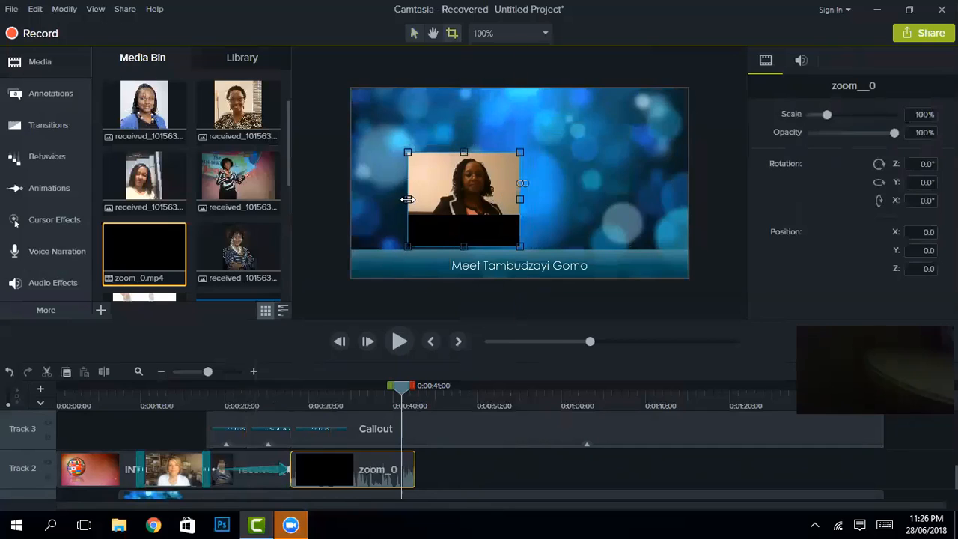
{"action": "left_click_drag", "start_coordinate": [411, 199], "coordinate": [413, 199]}
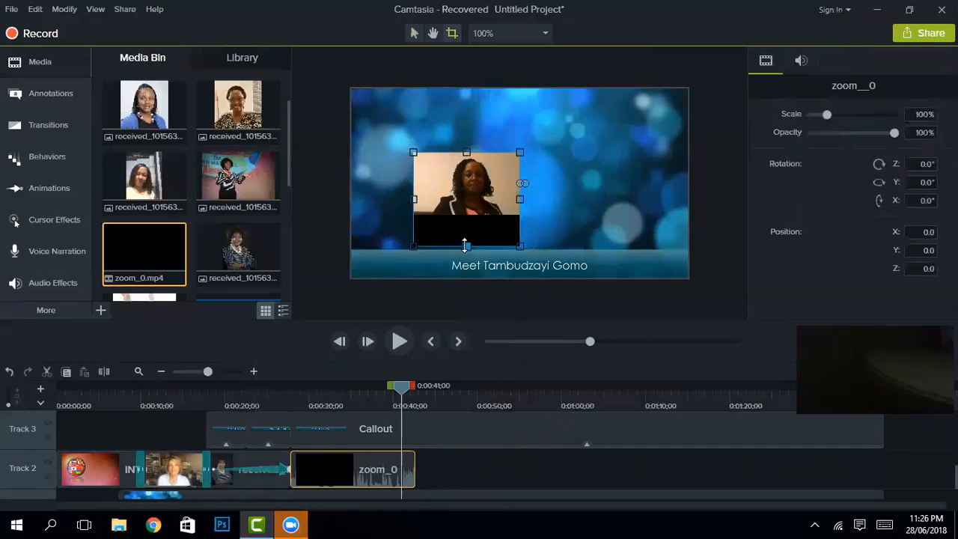
{"action": "left_click_drag", "start_coordinate": [466, 227], "coordinate": [471, 215]}
{"action": "left_click", "coordinate": [414, 36]}
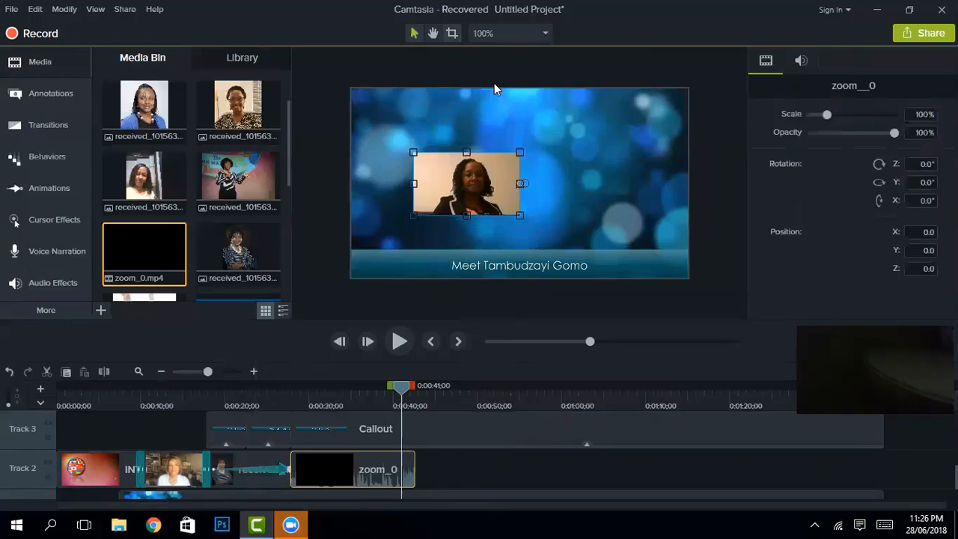
Step: Scale the cropped video up to 300% so it fills the canvas
{"action": "left_click_drag", "start_coordinate": [521, 153], "coordinate": [627, 88]}
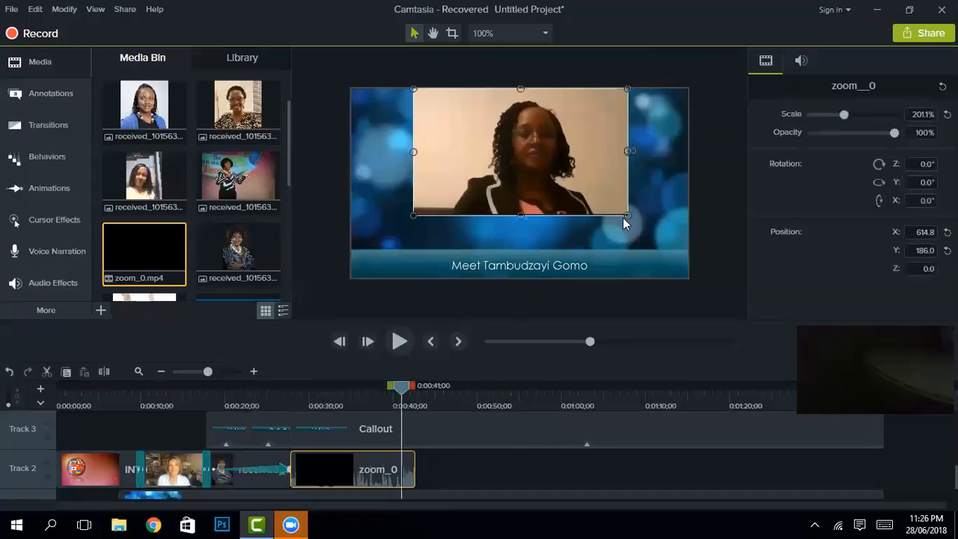
{"action": "left_click_drag", "start_coordinate": [635, 224], "coordinate": [605, 229]}
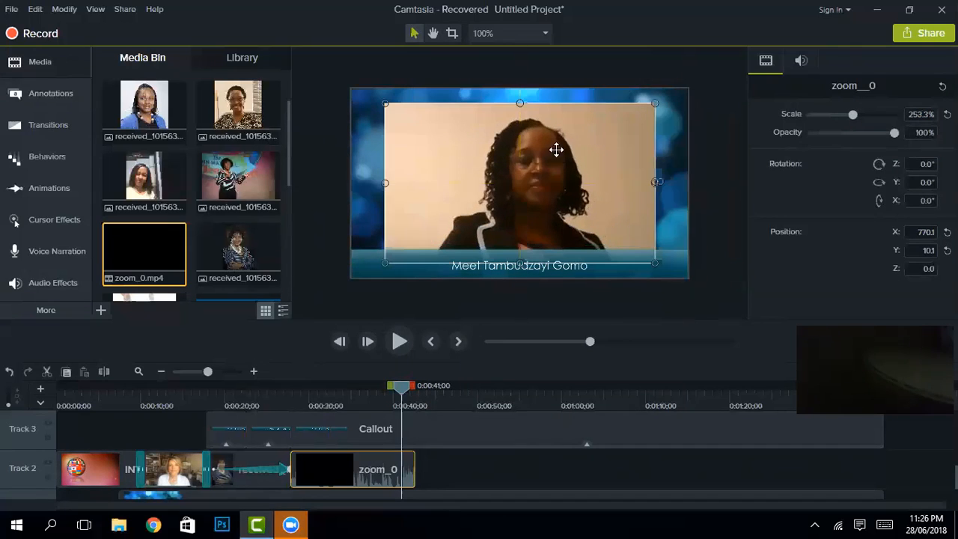
{"action": "left_click_drag", "start_coordinate": [517, 102], "coordinate": [520, 88]}
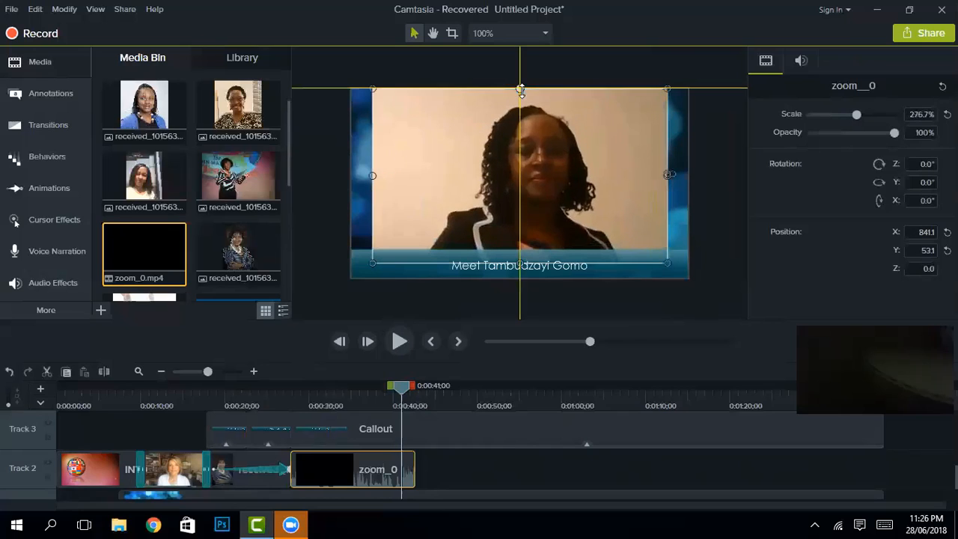
{"action": "left_click_drag", "start_coordinate": [518, 260], "coordinate": [519, 278]}
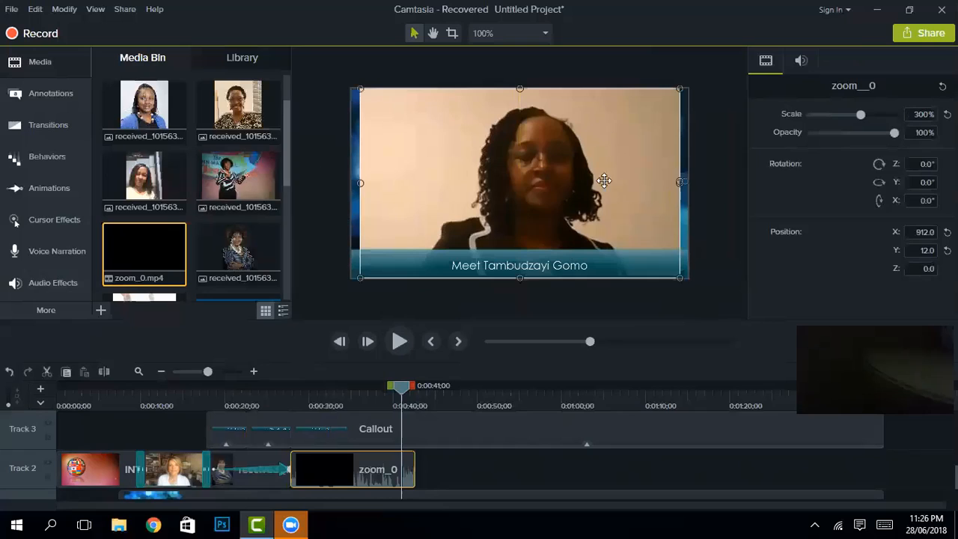
{"action": "left_click", "coordinate": [355, 186]}
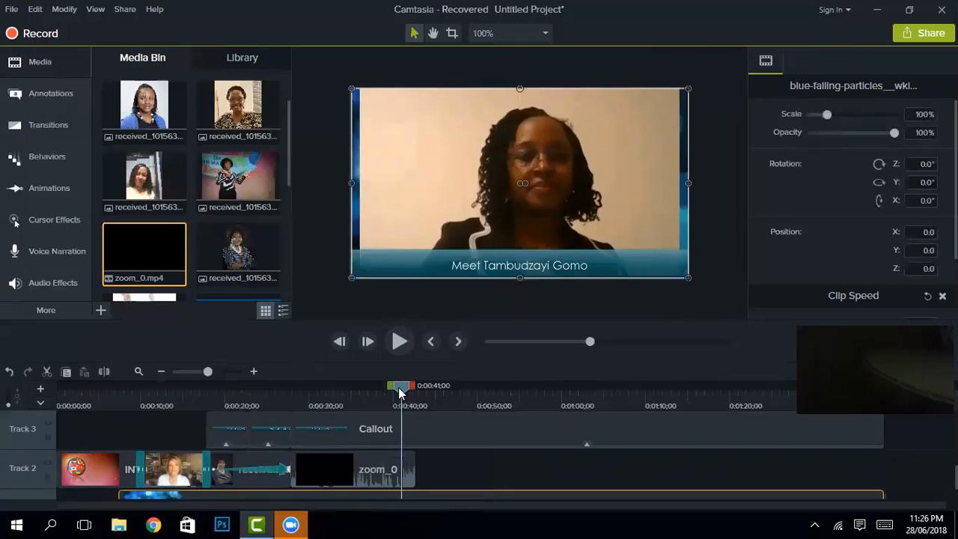
Step: Split the Track 3 callout at 0:00:39;22
{"action": "mouse_move", "coordinate": [400, 391]}
{"action": "left_mouse_down"}
{"action": "mouse_move", "coordinate": [391, 391]}
{"action": "mouse_move", "coordinate": [417, 391]}
{"action": "left_mouse_up"}
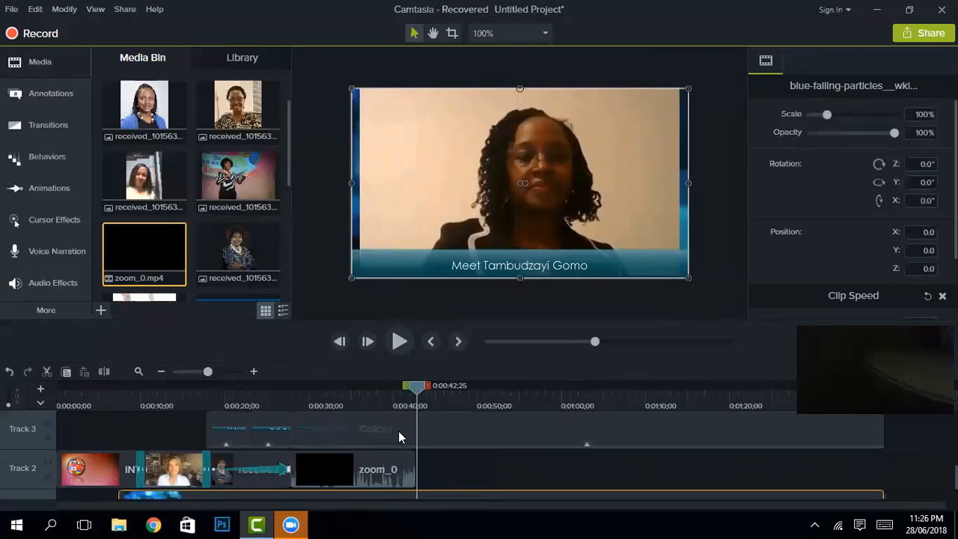
{"action": "left_click", "coordinate": [399, 438]}
{"action": "left_click", "coordinate": [105, 371]}
{"action": "left_click", "coordinate": [417, 459]}
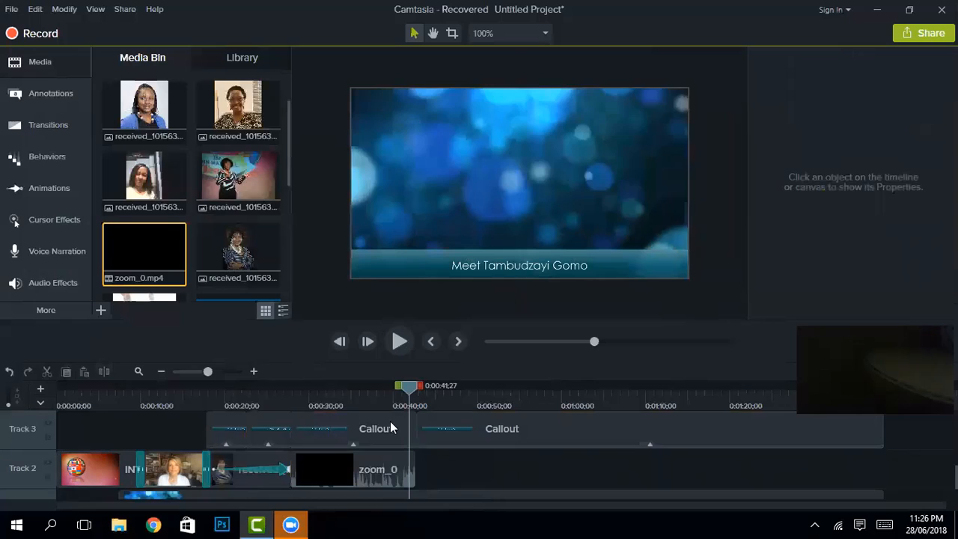
Step: Change the callout text to 'Subtitles' in yellow Regular Italic
{"action": "left_click", "coordinate": [575, 273]}
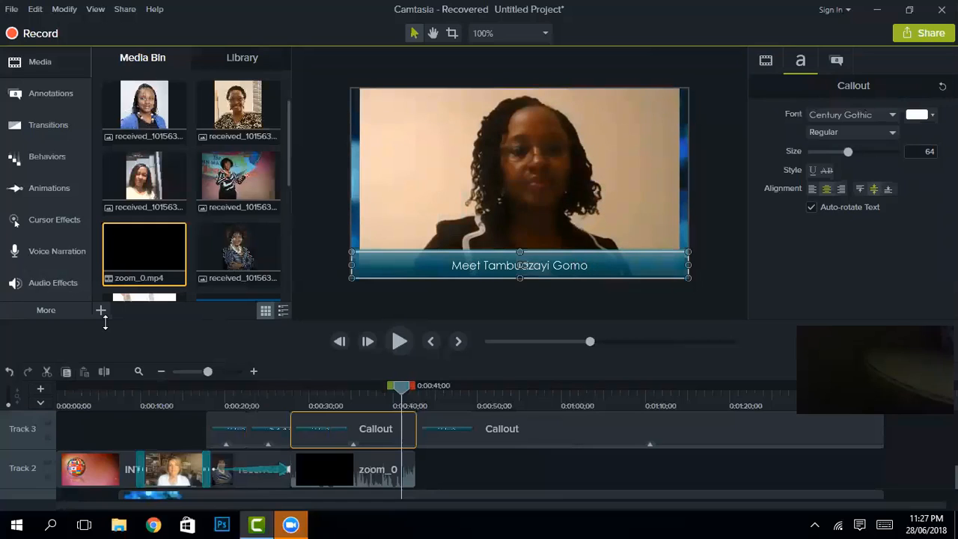
{"action": "double_click", "coordinate": [573, 266]}
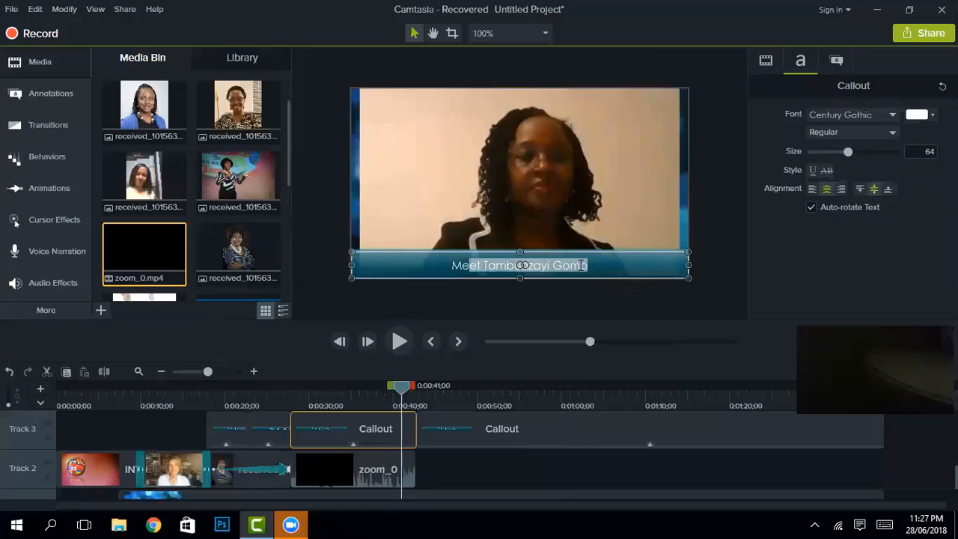
{"action": "type", "text": "Me"}
{"action": "key", "text": "BackSpace"}
{"action": "key", "text": "BackSpace"}
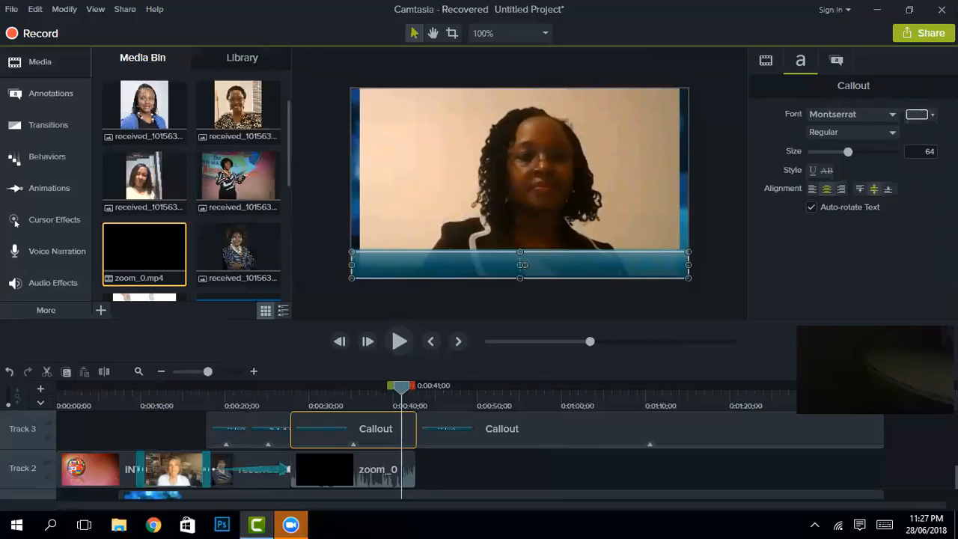
{"action": "type", "text": "Subtitles"}
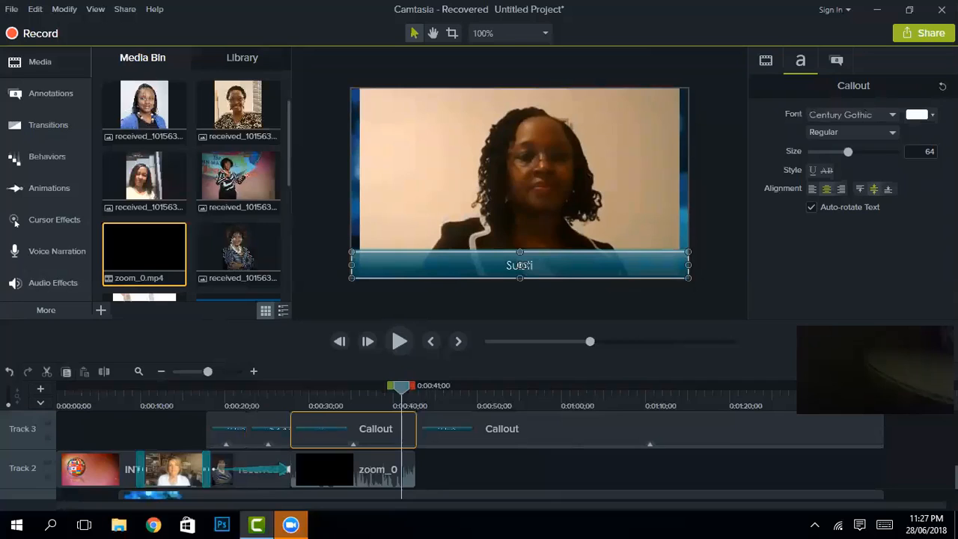
{"action": "double_click", "coordinate": [536, 262]}
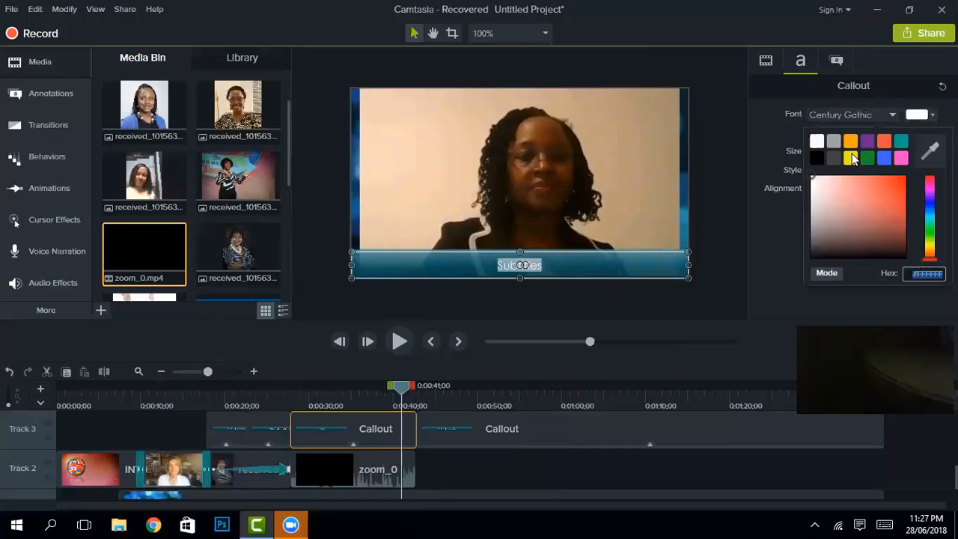
{"action": "left_click", "coordinate": [850, 158]}
{"action": "left_click", "coordinate": [846, 134]}
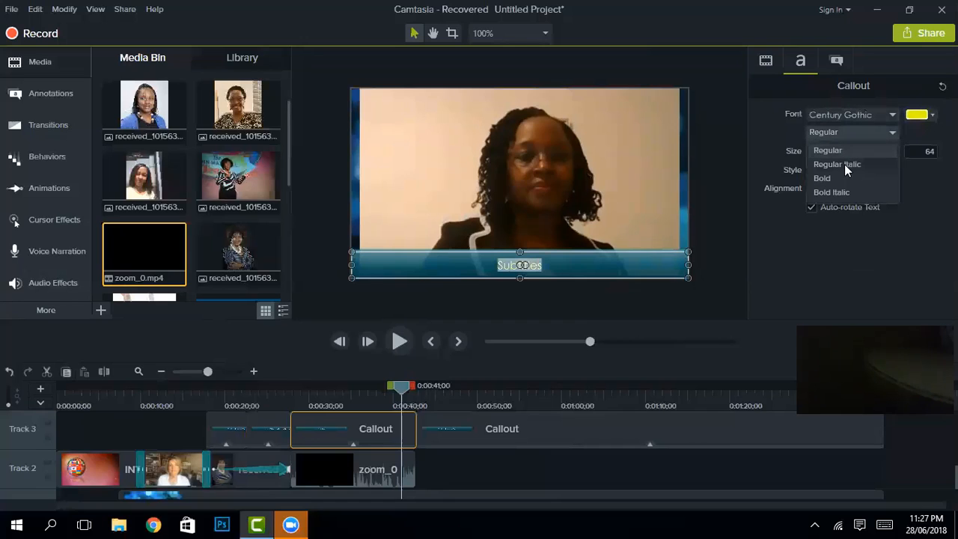
{"action": "left_click", "coordinate": [845, 164]}
{"action": "left_click", "coordinate": [595, 250]}
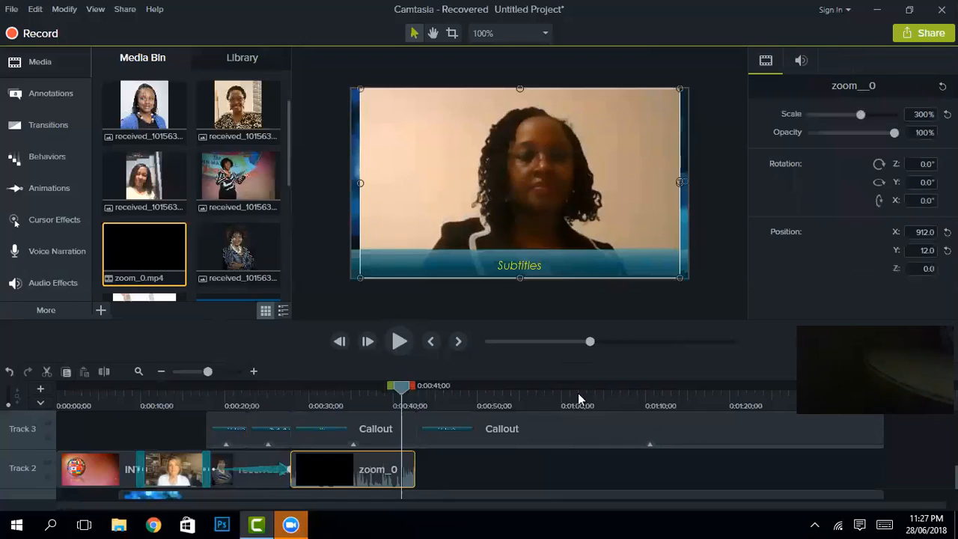
Step: Add the group photo to Track 2 after zoom_0 and lengthen the clip
{"action": "left_click", "coordinate": [351, 214]}
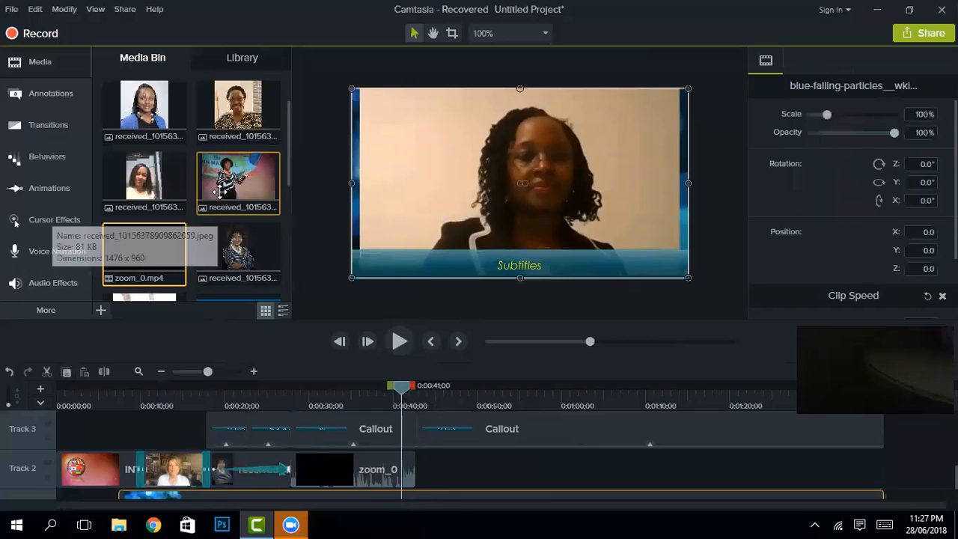
{"action": "scroll", "coordinate": [221, 193], "scroll_direction": "up", "scroll_amount": 1}
{"action": "scroll", "coordinate": [226, 189], "scroll_direction": "down", "scroll_amount": 1}
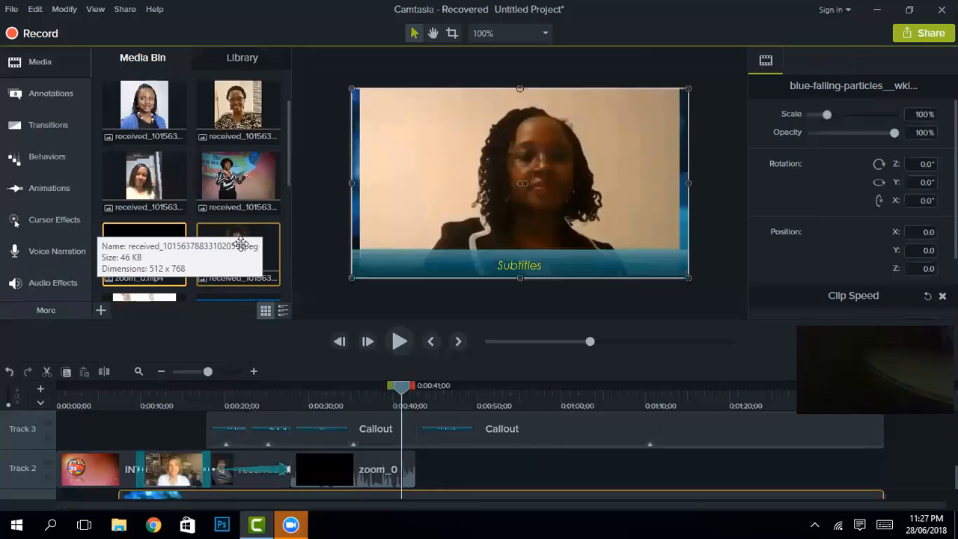
{"action": "scroll", "coordinate": [224, 150], "scroll_direction": "up", "scroll_amount": 2}
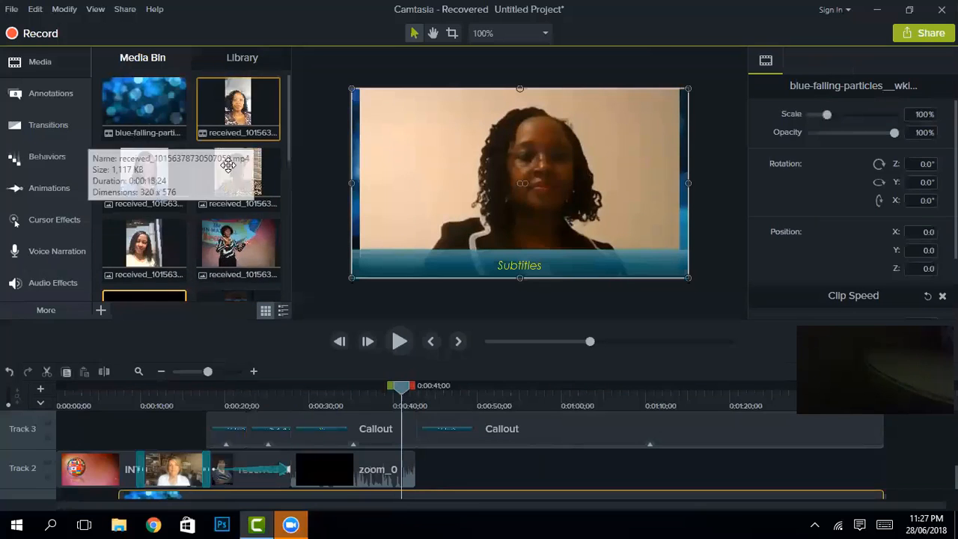
{"action": "scroll", "coordinate": [228, 165], "scroll_direction": "down", "scroll_amount": 4}
{"action": "scroll", "coordinate": [228, 165], "scroll_direction": "down", "scroll_amount": 2}
{"action": "left_click_drag", "start_coordinate": [150, 191], "coordinate": [441, 467]}
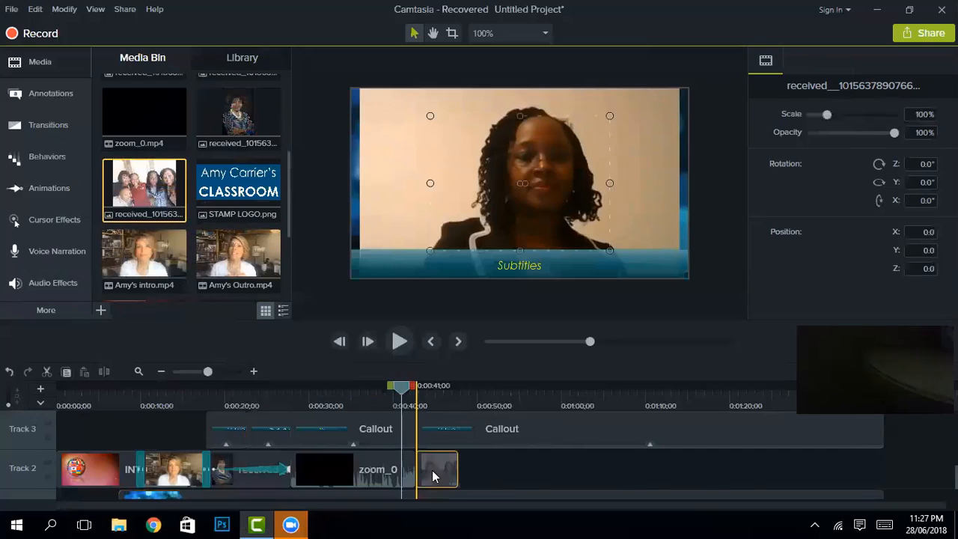
{"action": "left_click_drag", "start_coordinate": [458, 470], "coordinate": [500, 473]}
Step: Start dragging a Fade transition from the Transitions panel onto a clip
{"action": "left_click_drag", "start_coordinate": [404, 394], "coordinate": [409, 395]}
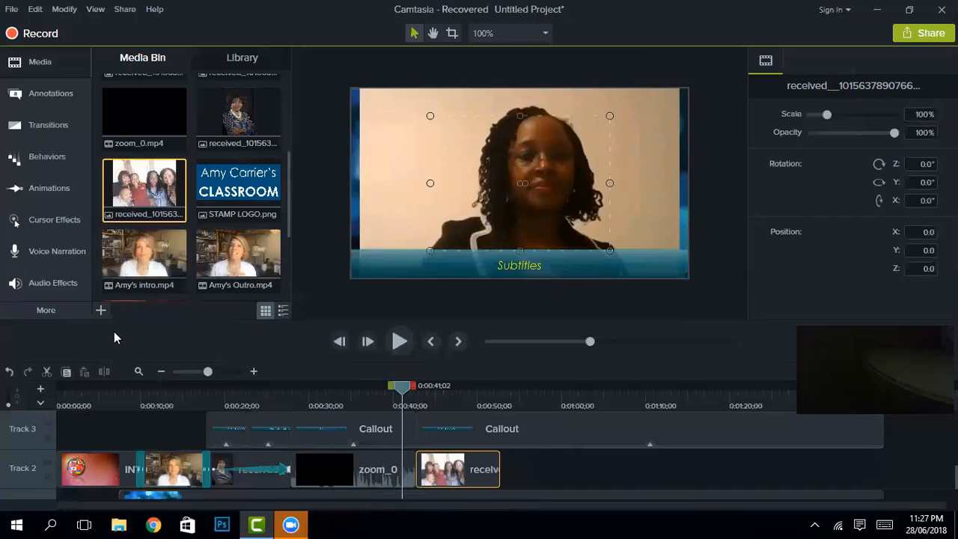
{"action": "left_click", "coordinate": [69, 127]}
{"action": "left_click_drag", "start_coordinate": [118, 130], "coordinate": [213, 360]}
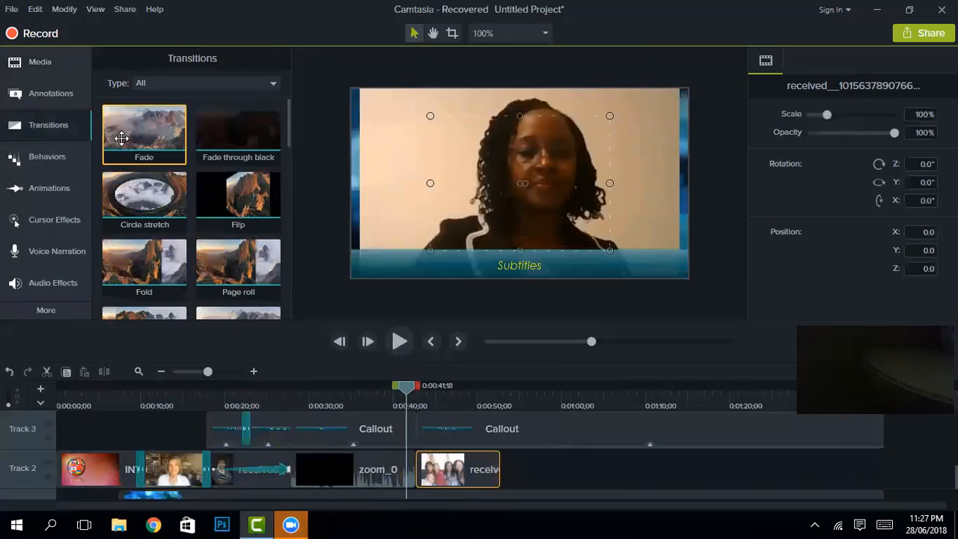
Step: Add Fades to the Track 3 callout edges, a Track 2 clip's end, and the group photo's start
{"action": "left_click_drag", "start_coordinate": [118, 139], "coordinate": [231, 434]}
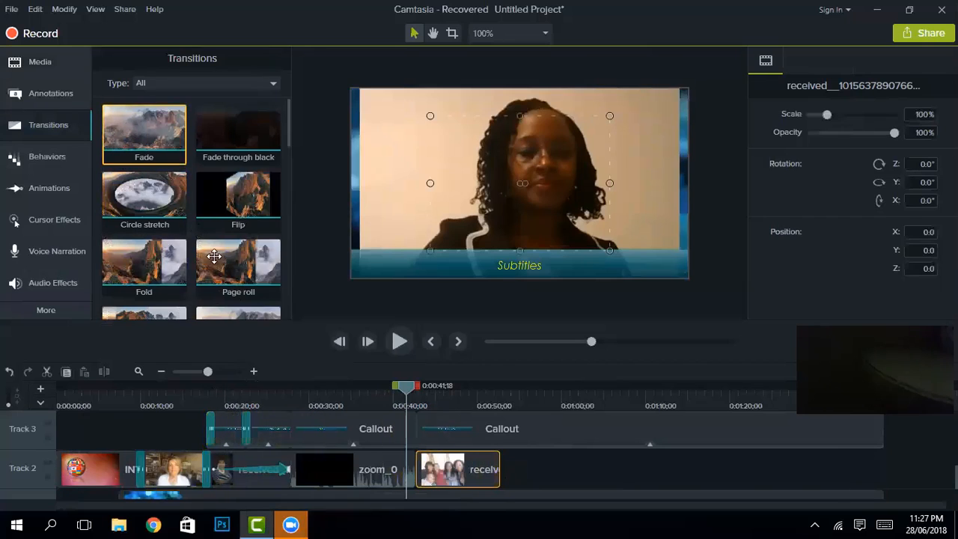
{"action": "left_click_drag", "start_coordinate": [142, 126], "coordinate": [274, 434]}
{"action": "left_click_drag", "start_coordinate": [139, 118], "coordinate": [248, 466]}
{"action": "mouse_move", "coordinate": [144, 143]}
{"action": "left_mouse_down"}
{"action": "mouse_move", "coordinate": [242, 284]}
{"action": "mouse_move", "coordinate": [414, 475]}
{"action": "mouse_move", "coordinate": [321, 344]}
{"action": "mouse_move", "coordinate": [416, 429]}
{"action": "left_mouse_up"}
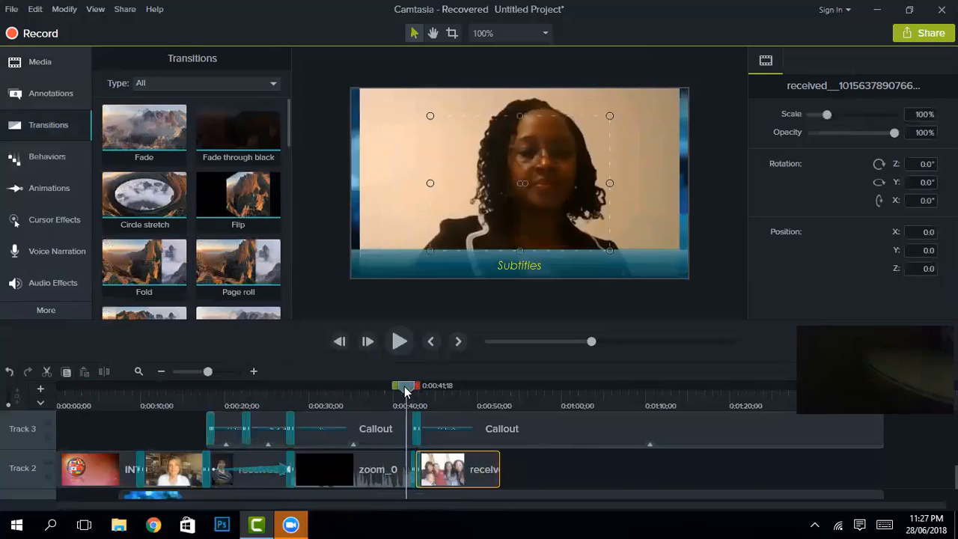
{"action": "left_click_drag", "start_coordinate": [409, 387], "coordinate": [420, 392]}
{"action": "left_click", "coordinate": [496, 404]}
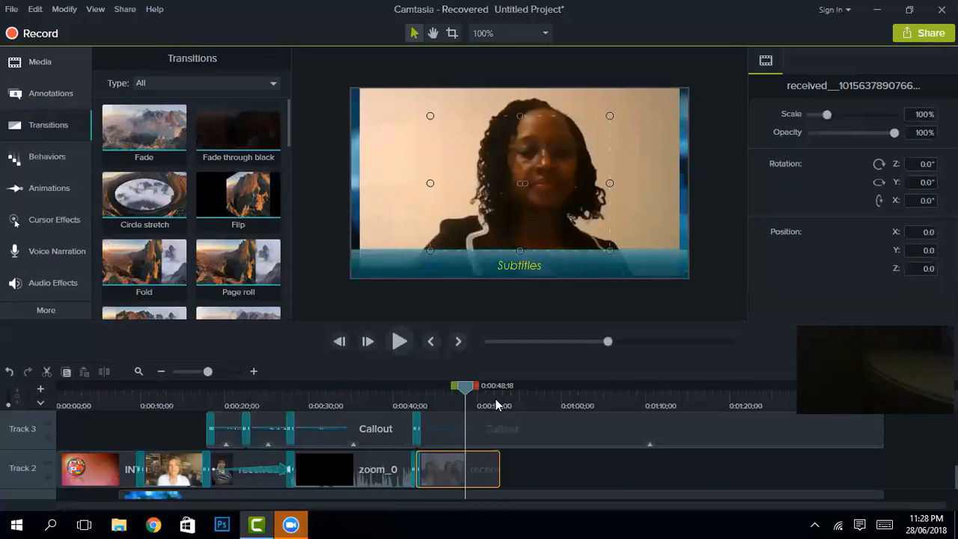
Step: Split the later Track 3 callout at 0:00:52;23 and again around 0:00:47
{"action": "left_click_drag", "start_coordinate": [498, 400], "coordinate": [500, 394]}
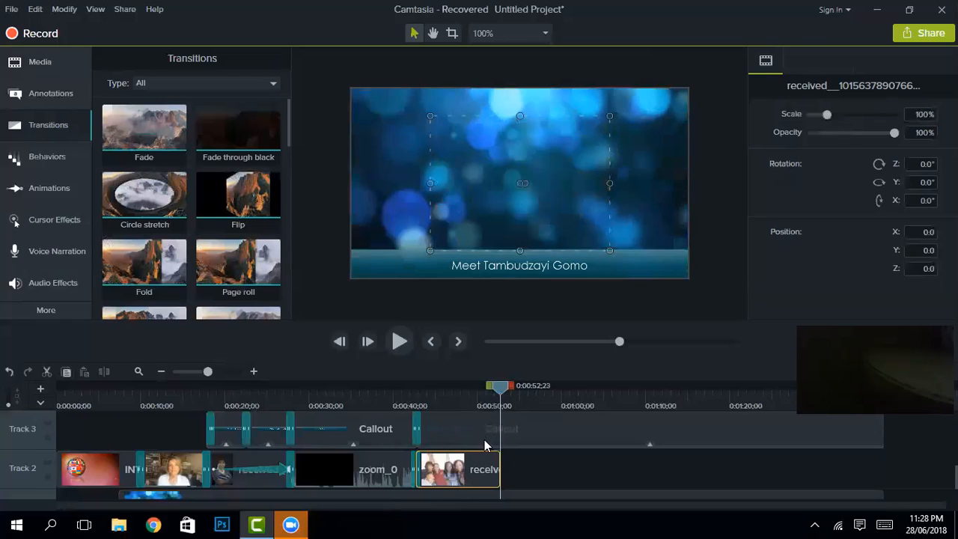
{"action": "left_click", "coordinate": [485, 439]}
{"action": "left_click", "coordinate": [105, 373]}
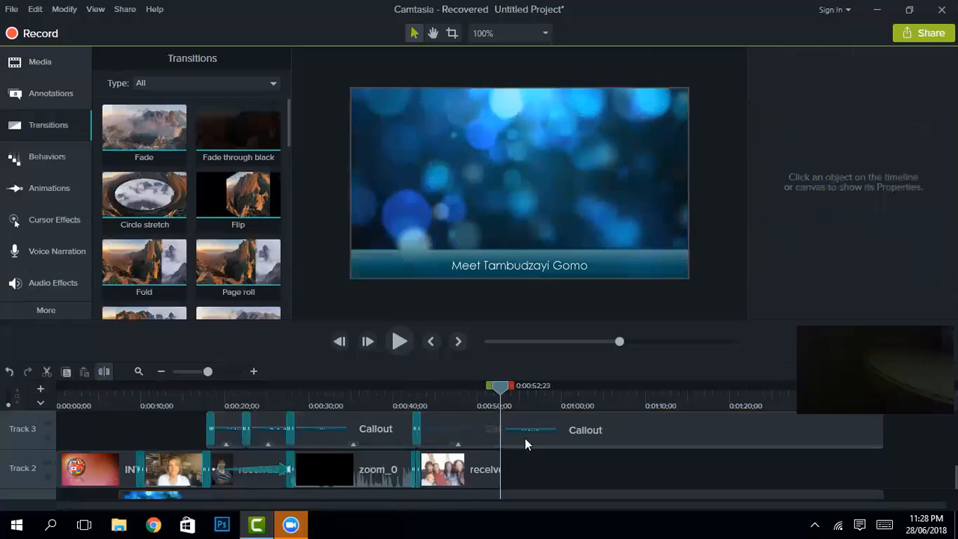
{"action": "left_click_drag", "start_coordinate": [501, 390], "coordinate": [488, 393]}
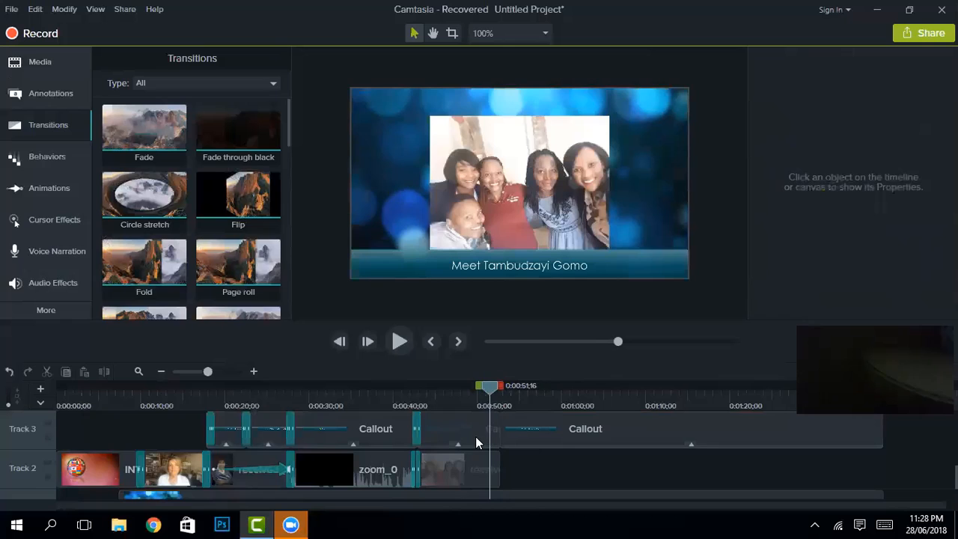
{"action": "left_click", "coordinate": [454, 442]}
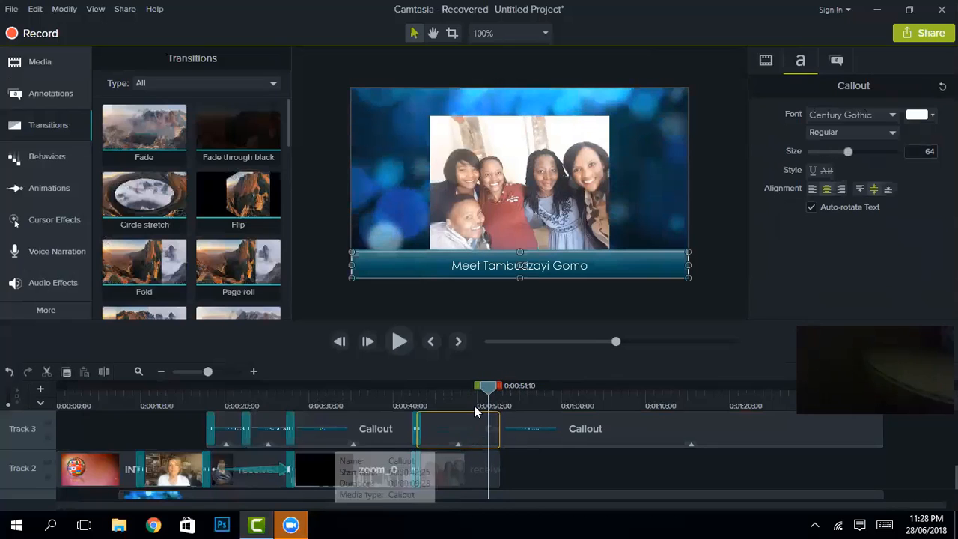
{"action": "left_click_drag", "start_coordinate": [488, 393], "coordinate": [457, 386]}
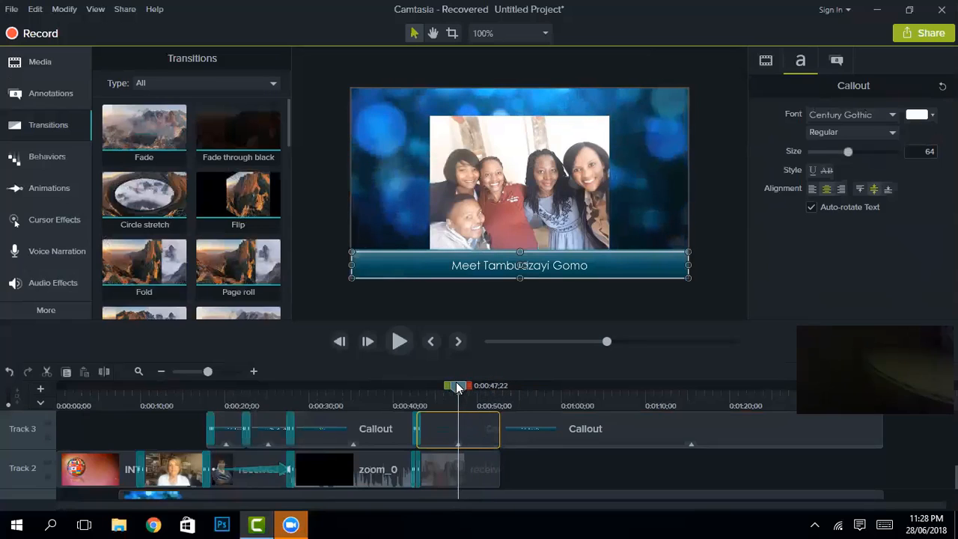
{"action": "left_click", "coordinate": [104, 371]}
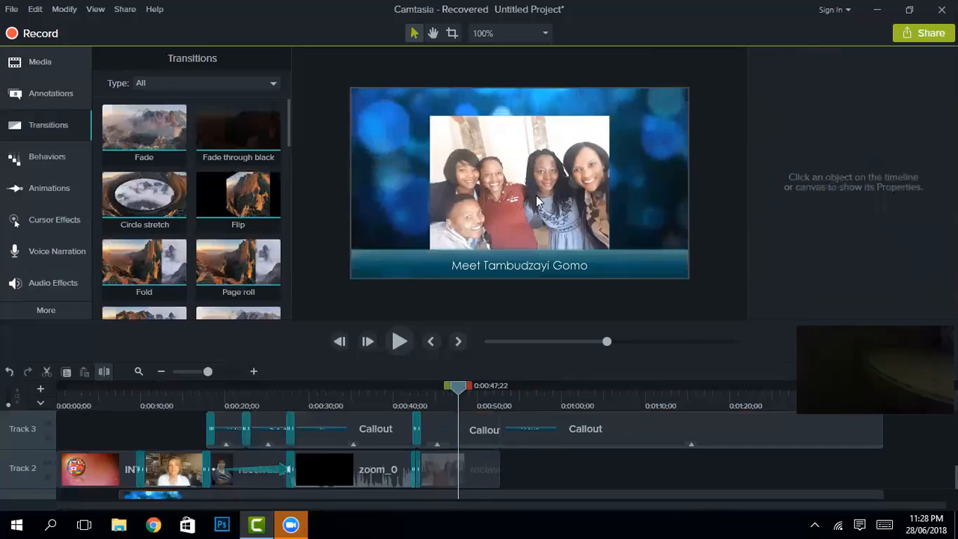
Step: Enlarge the group photo to about 158% and centre it horizontally
{"action": "left_click", "coordinate": [582, 156]}
{"action": "left_click_drag", "start_coordinate": [610, 117], "coordinate": [648, 68]}
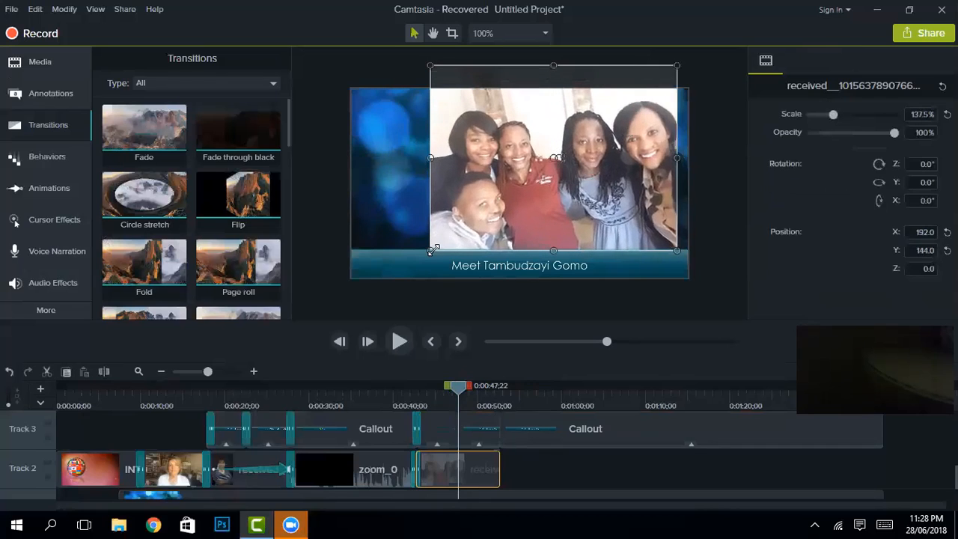
{"action": "left_click_drag", "start_coordinate": [424, 255], "coordinate": [395, 276]}
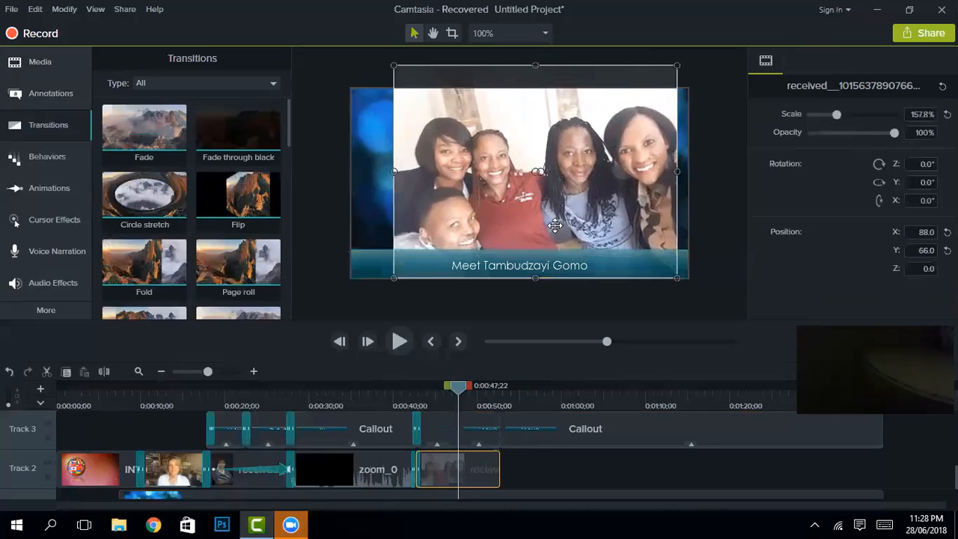
{"action": "left_click_drag", "start_coordinate": [556, 226], "coordinate": [544, 225]}
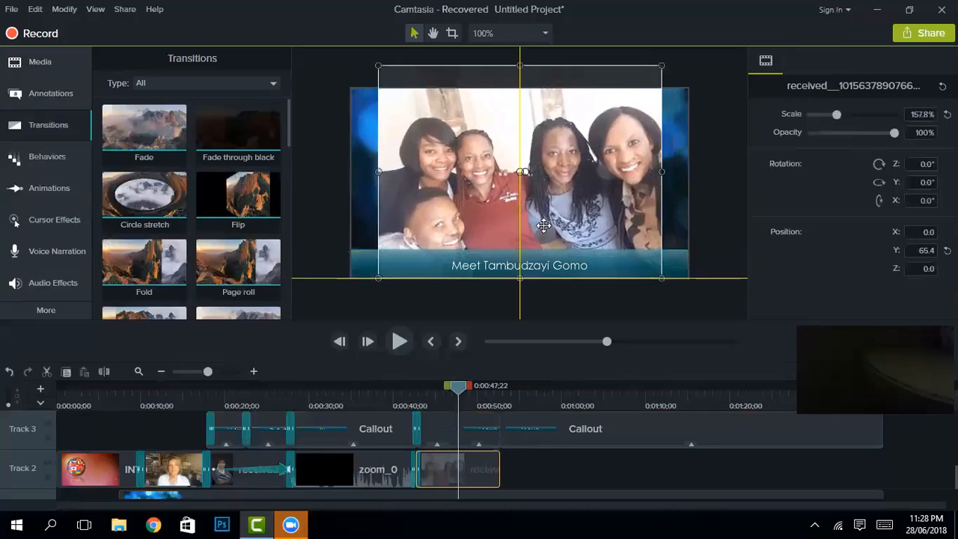
Step: Apply the Scale to Fit animation to the group photo clip and scrub to check it
{"action": "left_click", "coordinate": [59, 189]}
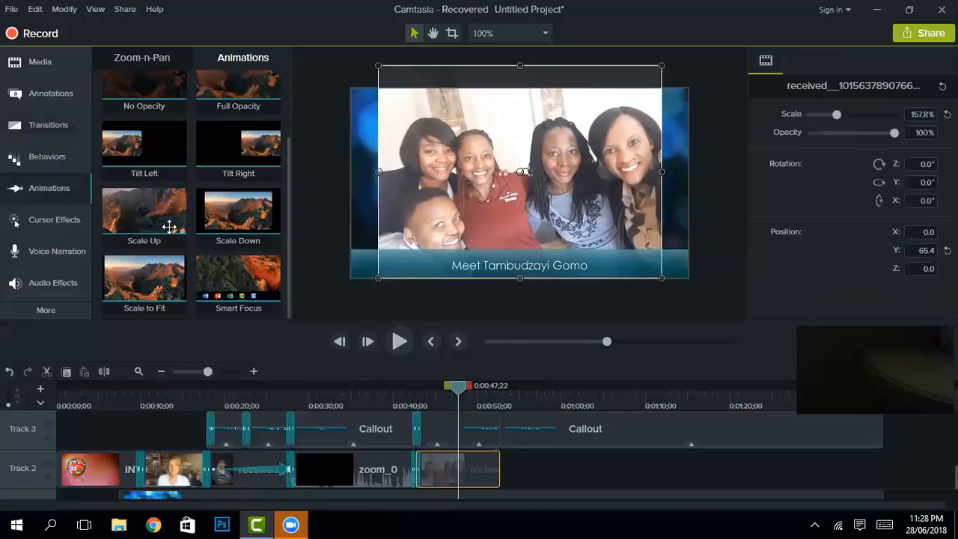
{"action": "mouse_move", "coordinate": [152, 279]}
{"action": "left_mouse_down"}
{"action": "mouse_move", "coordinate": [407, 427]}
{"action": "mouse_move", "coordinate": [442, 467]}
{"action": "mouse_move", "coordinate": [434, 479]}
{"action": "left_mouse_up"}
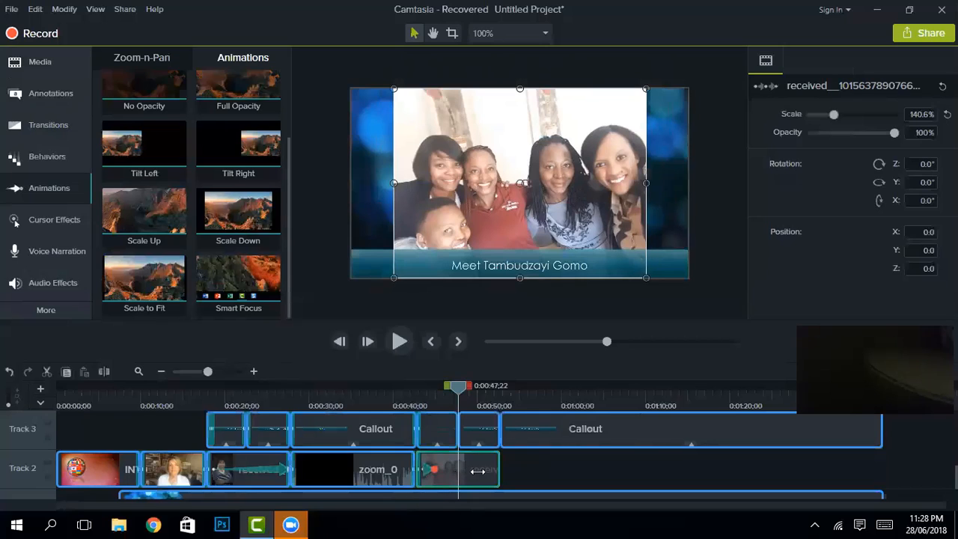
{"action": "mouse_move", "coordinate": [477, 471]}
{"action": "left_mouse_down"}
{"action": "mouse_move", "coordinate": [504, 471]}
{"action": "mouse_move", "coordinate": [491, 470]}
{"action": "left_mouse_up"}
{"action": "left_click", "coordinate": [452, 457]}
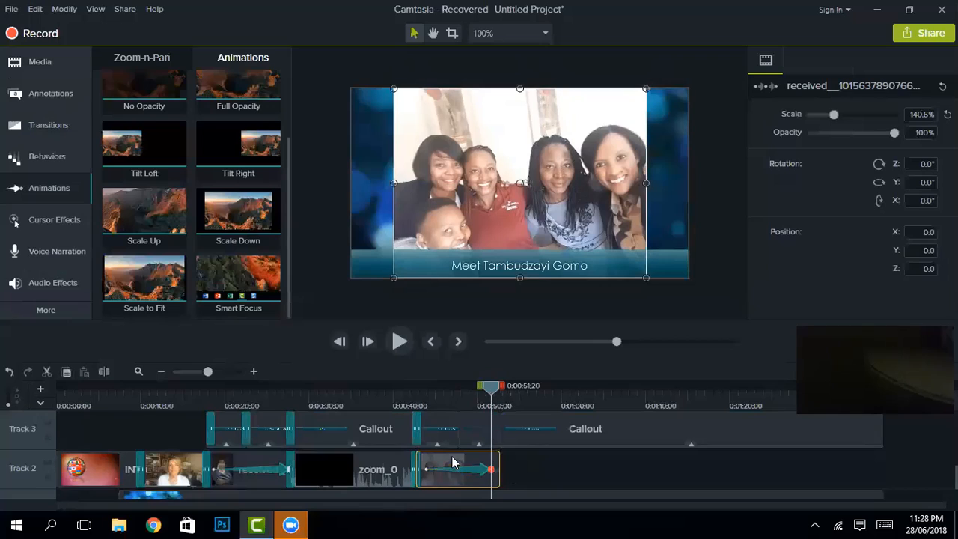
{"action": "key", "text": "ctrl+"}
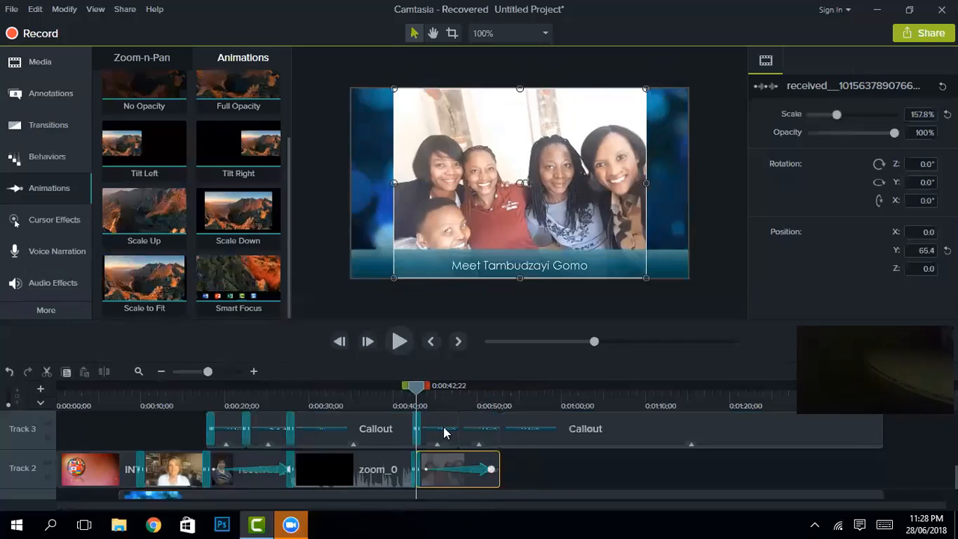
{"action": "left_click_drag", "start_coordinate": [416, 392], "coordinate": [493, 394]}
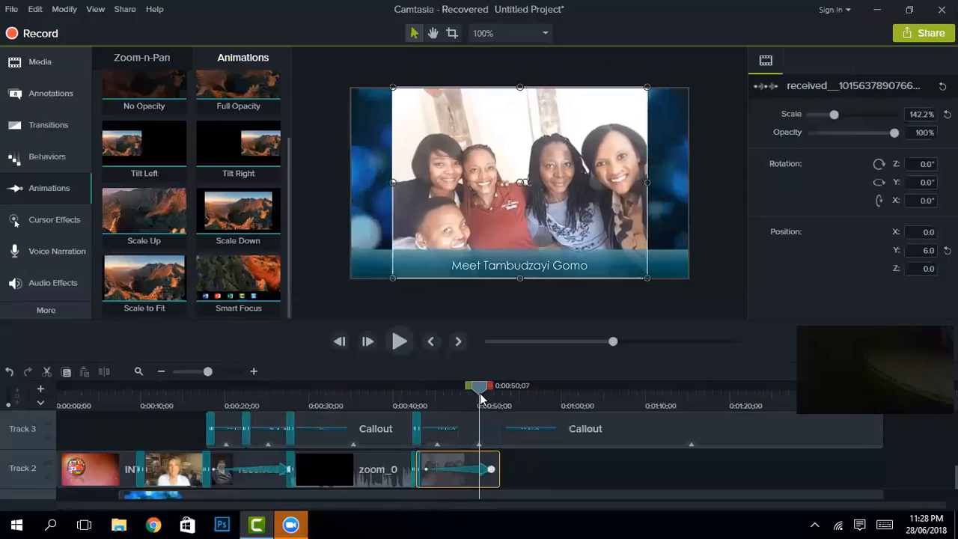
Step: Set the photo animation's easing to Linear and rewind to preview it
{"action": "right_click", "coordinate": [479, 473]}
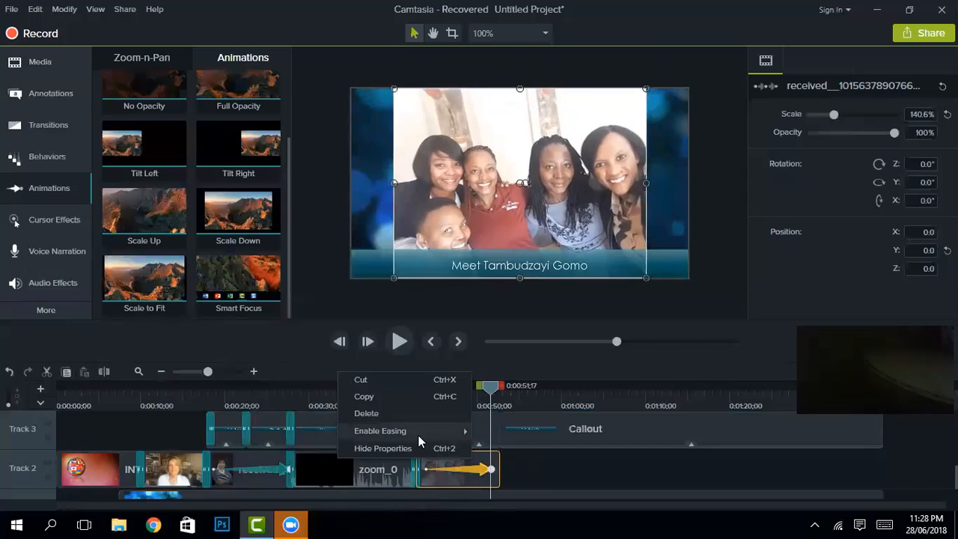
{"action": "mouse_move", "coordinate": [418, 441]}
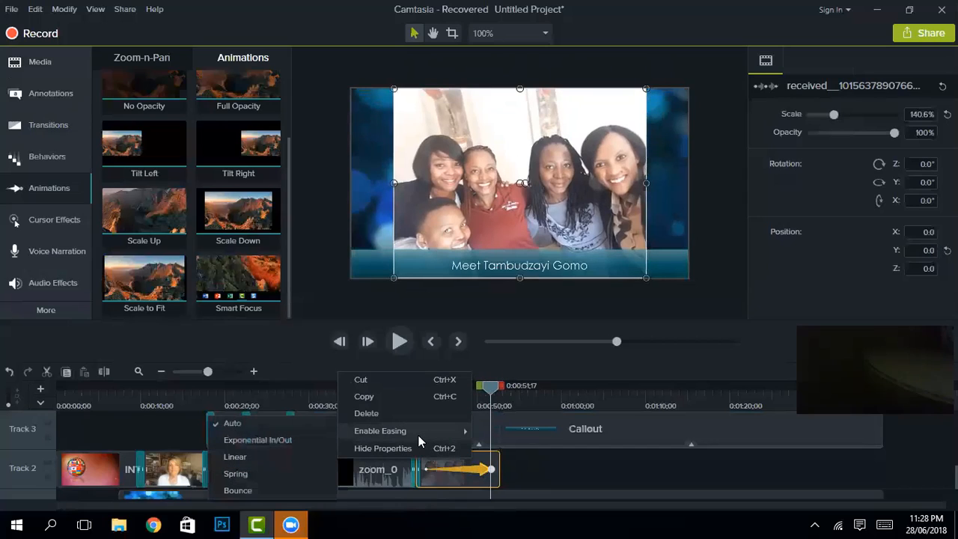
{"action": "left_click", "coordinate": [232, 457]}
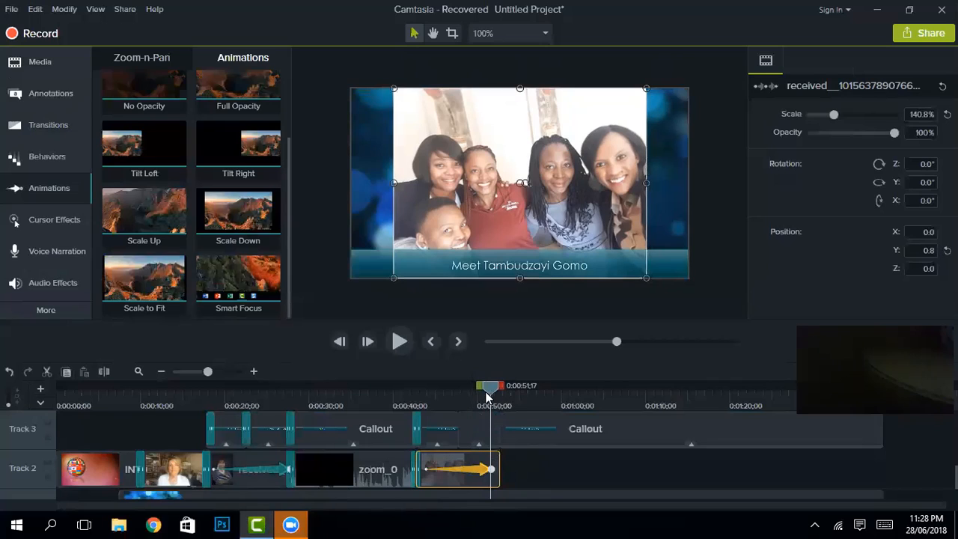
{"action": "left_click_drag", "start_coordinate": [490, 389], "coordinate": [474, 392]}
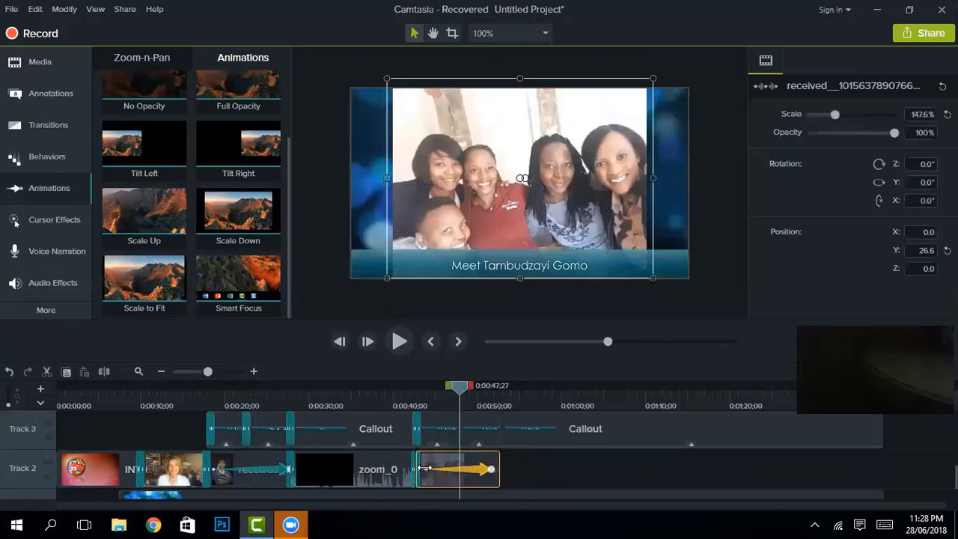
Step: Replace the photo caption with a line saying the person learned Eq from the Classroom
{"action": "left_click", "coordinate": [436, 430]}
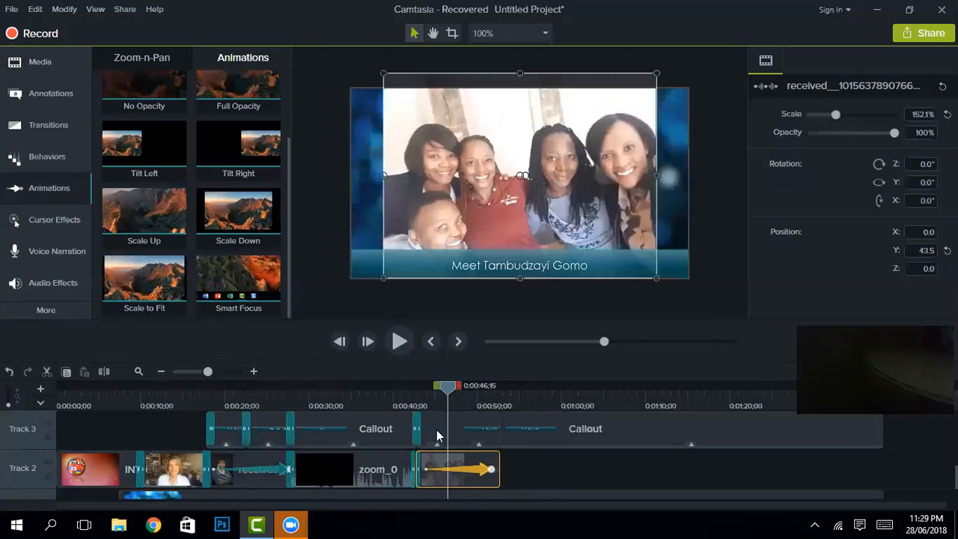
{"action": "double_click", "coordinate": [572, 268]}
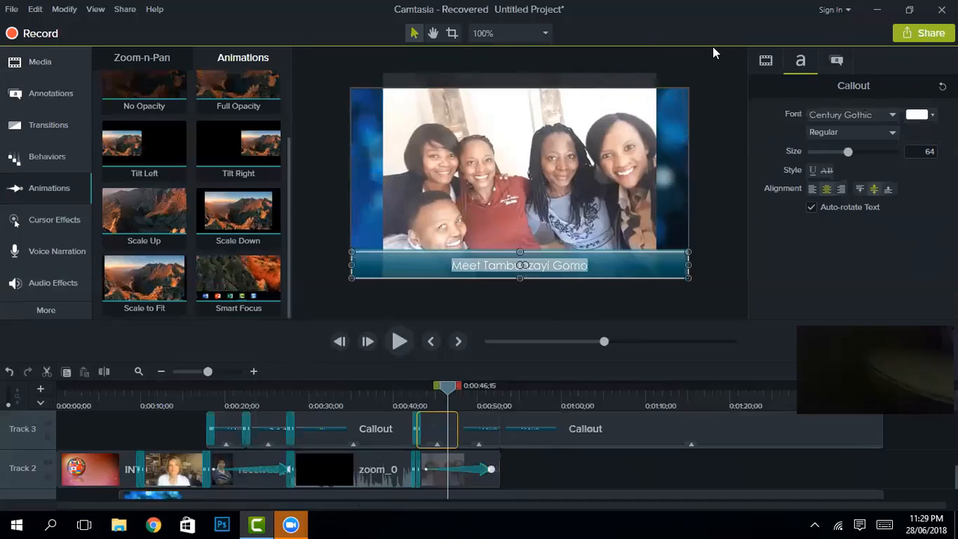
{"action": "key", "text": "Delete"}
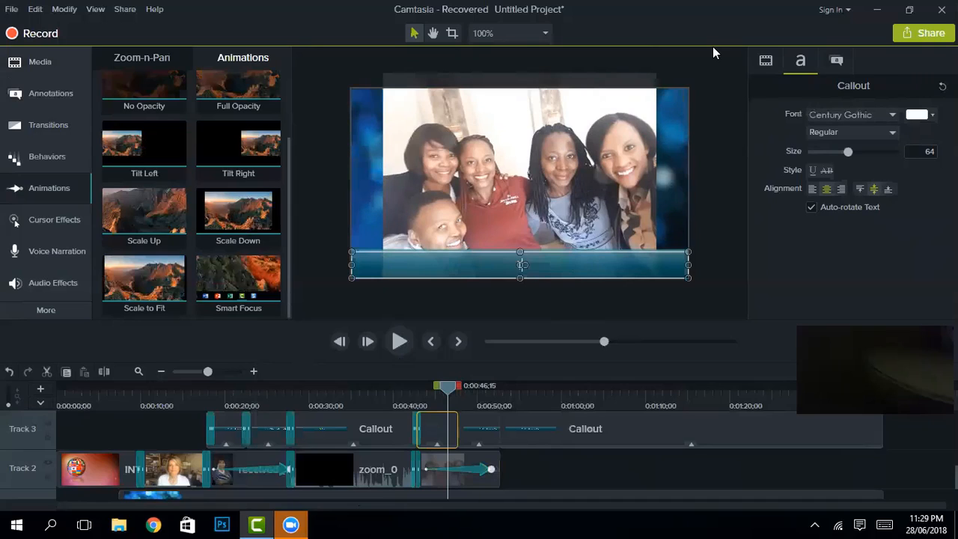
{"action": "type", "text": "Tambu learned E"}
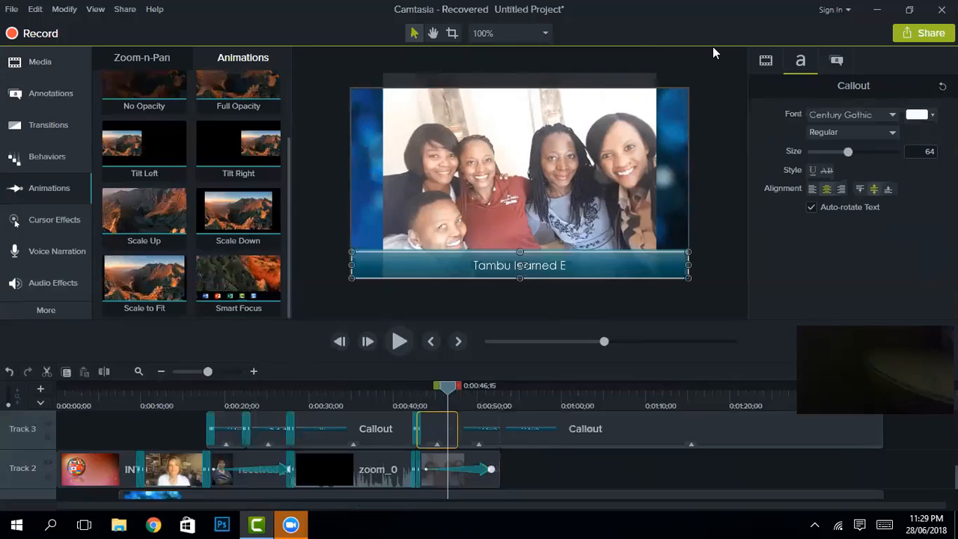
{"action": "type", "text": "q from the Cl"}
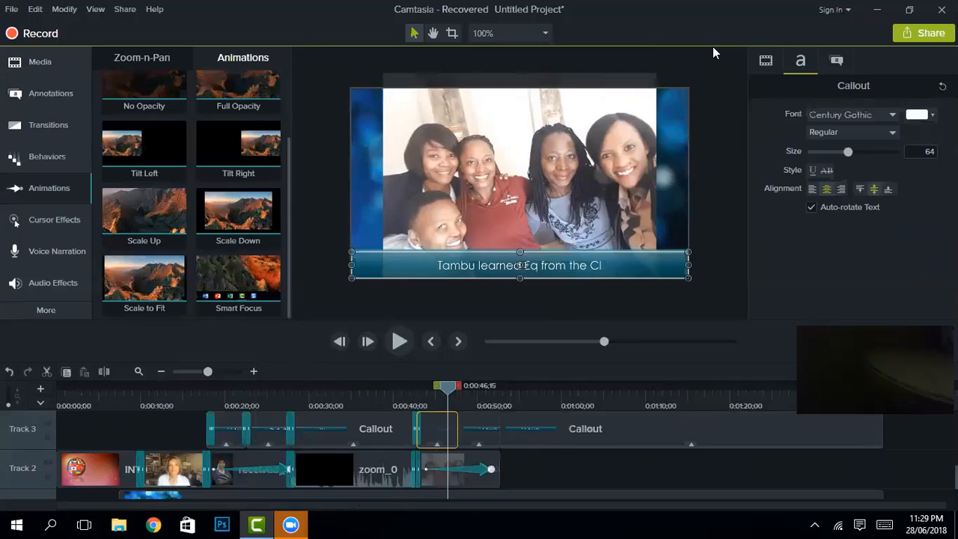
{"action": "type", "text": "assroom."}
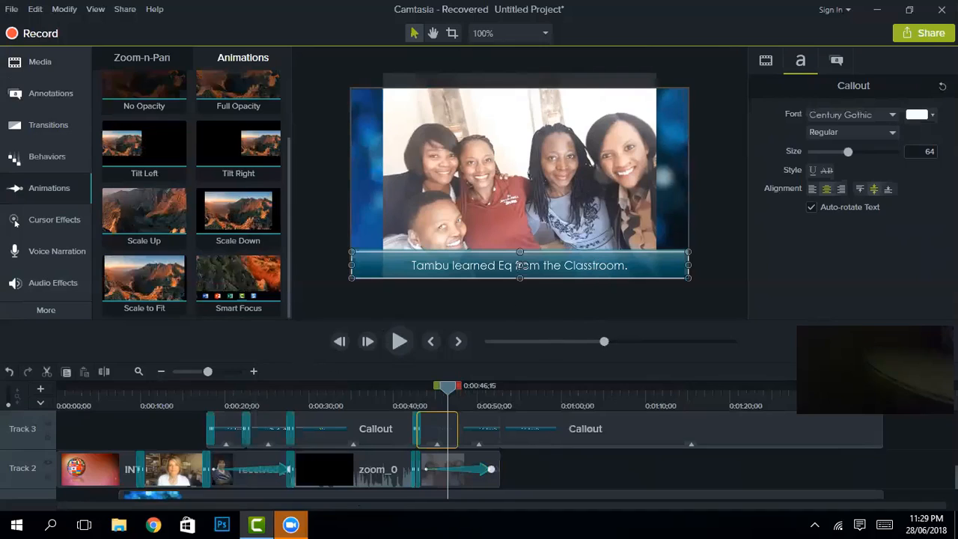
{"action": "key", "text": "BackSpace"}
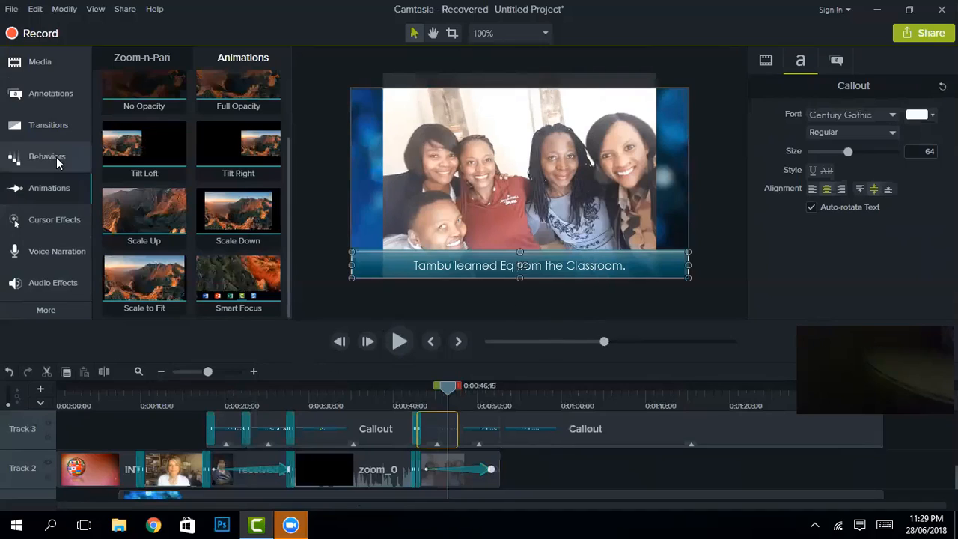
Step: Add Fade transitions to the Track 3 callouts
{"action": "left_click", "coordinate": [58, 129]}
{"action": "left_click_drag", "start_coordinate": [378, 403], "coordinate": [466, 441]}
{"action": "left_click_drag", "start_coordinate": [160, 119], "coordinate": [564, 522]}
{"action": "scroll", "coordinate": [384, 453], "scroll_direction": "up", "scroll_amount": 1}
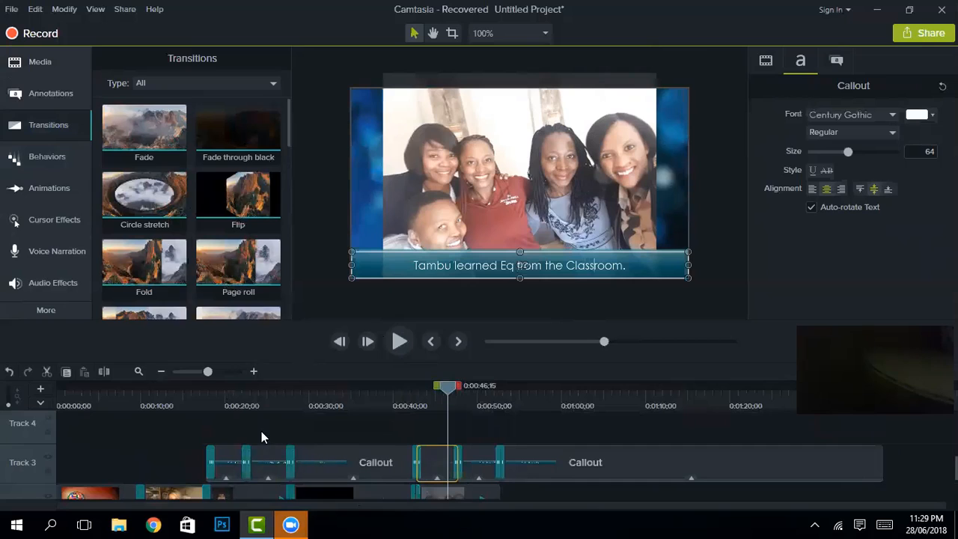
Step: Place STAMP LOGO.png on Track 4 near 0:20 and extend its duration
{"action": "left_click", "coordinate": [73, 69]}
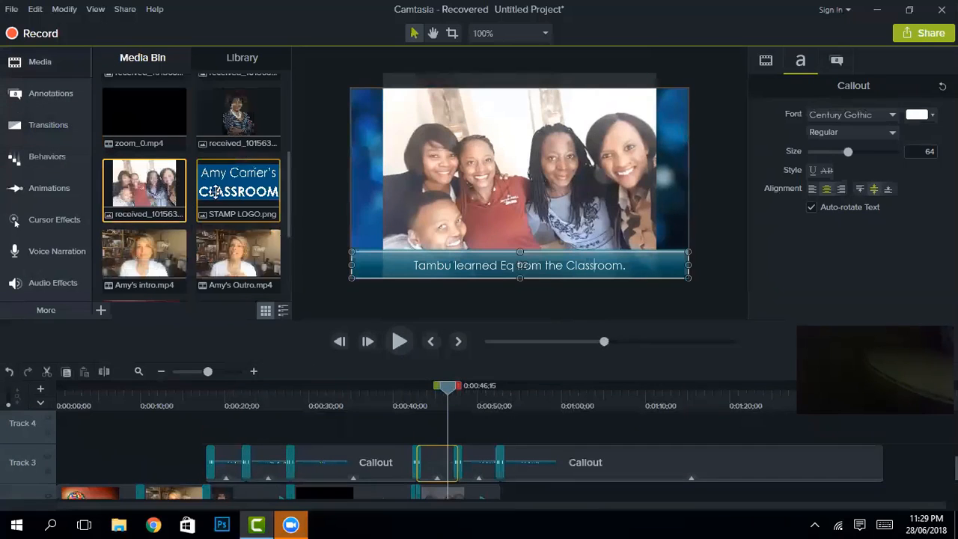
{"action": "left_click", "coordinate": [214, 191]}
{"action": "left_click_drag", "start_coordinate": [234, 432], "coordinate": [556, 440]}
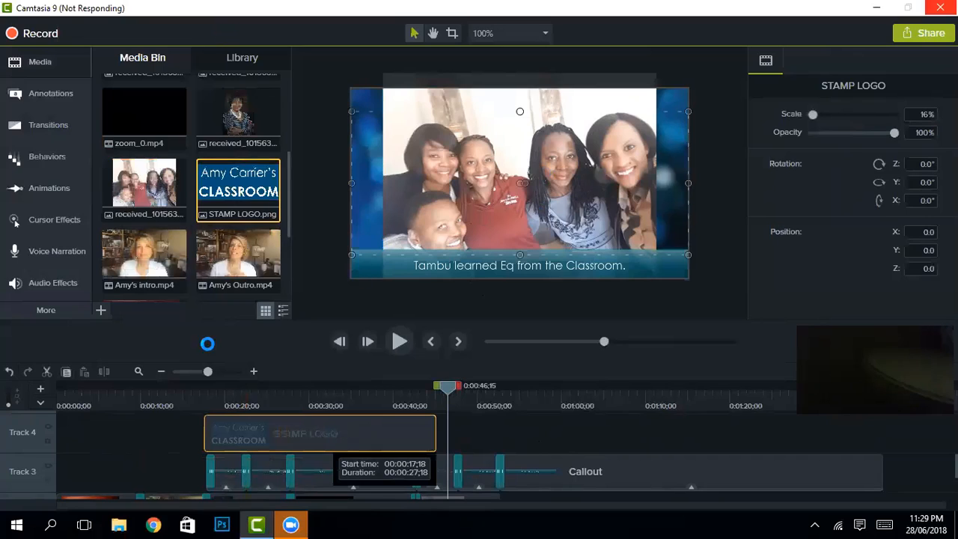
{"action": "left_click_drag", "start_coordinate": [459, 467], "coordinate": [725, 439]}
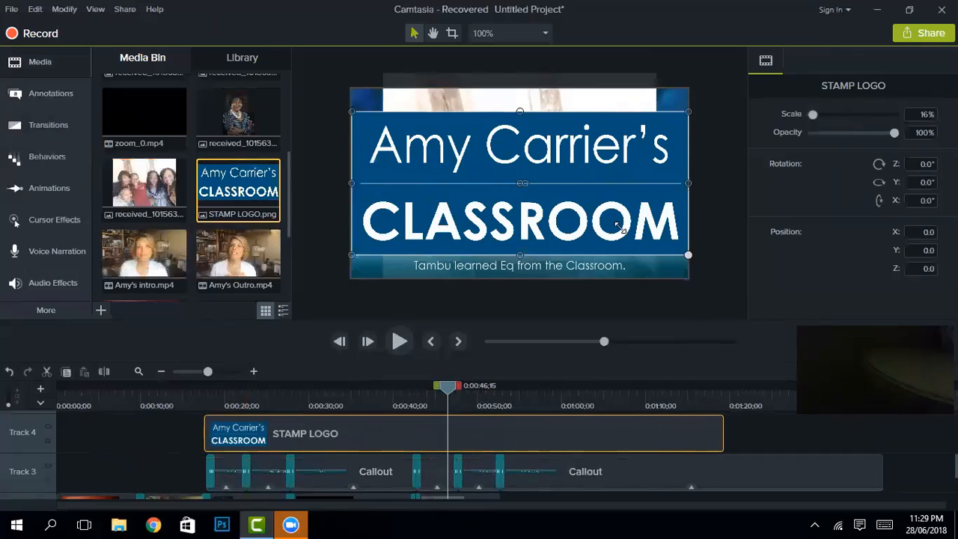
Step: Shrink the logo to 3.9% in the top-left corner and set its opacity to 80
{"action": "left_click_drag", "start_coordinate": [620, 228], "coordinate": [427, 120]}
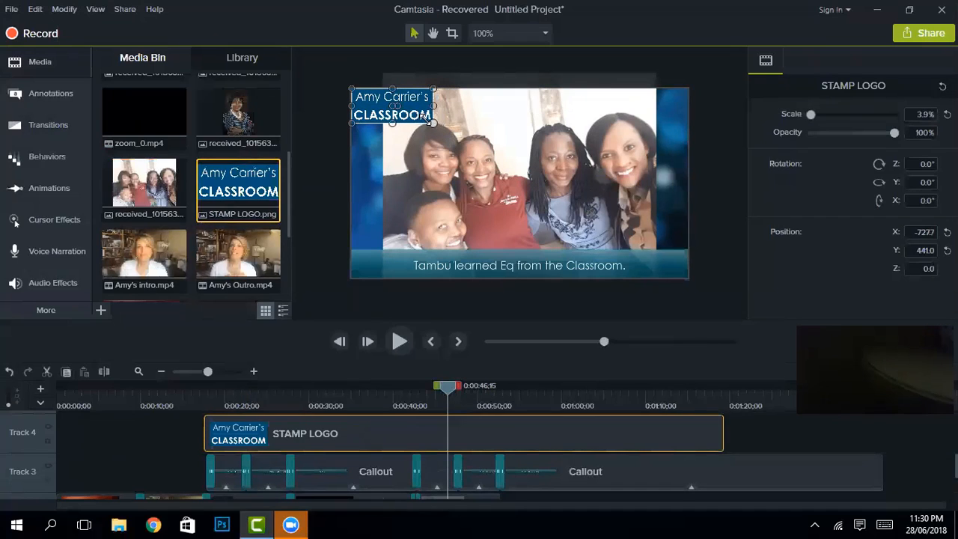
{"action": "left_click", "coordinate": [925, 132]}
{"action": "type", "text": "80"}
{"action": "key", "text": "Return"}
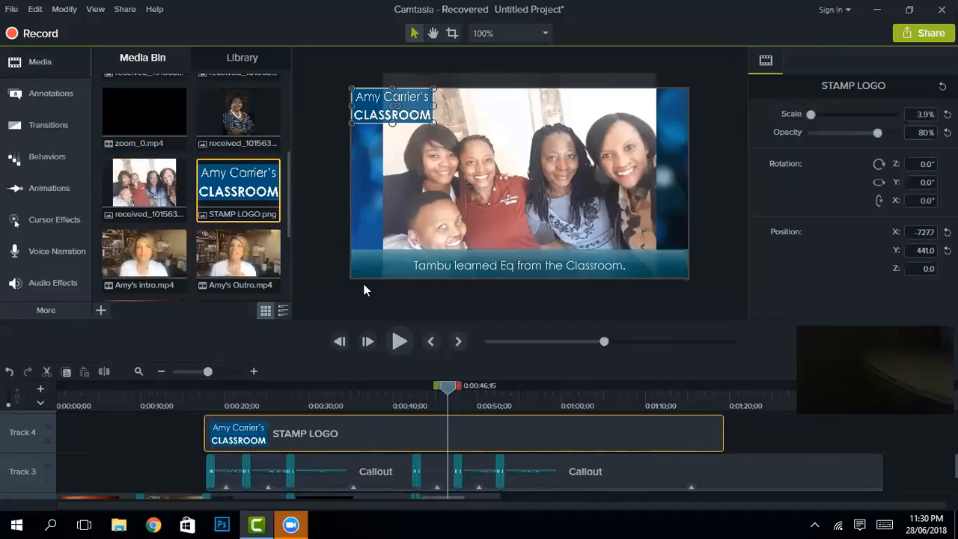
{"action": "left_click", "coordinate": [597, 164]}
{"action": "left_click", "coordinate": [398, 112]}
{"action": "scroll", "coordinate": [397, 483], "scroll_direction": "up", "scroll_amount": 1}
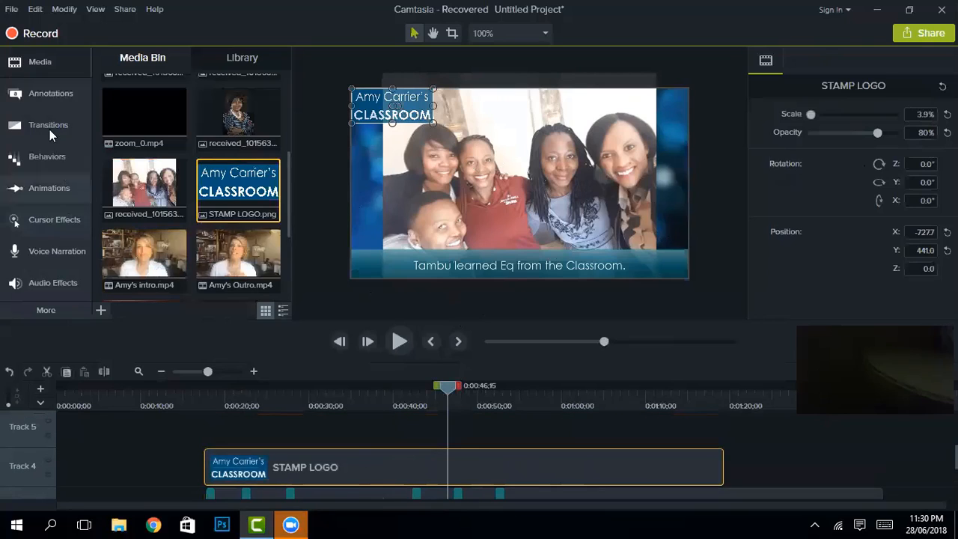
Step: Add a plain text callout on Track 5 and stretch it across most of the timeline
{"action": "left_click", "coordinate": [51, 99]}
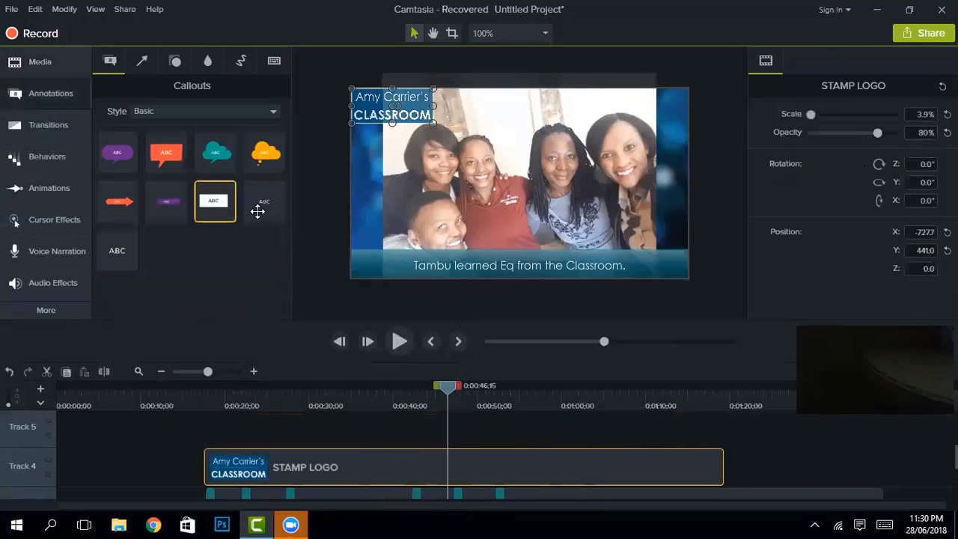
{"action": "left_click", "coordinate": [259, 208]}
{"action": "left_click_drag", "start_coordinate": [244, 405], "coordinate": [114, 441]}
{"action": "scroll", "coordinate": [183, 469], "scroll_direction": "down", "scroll_amount": 5}
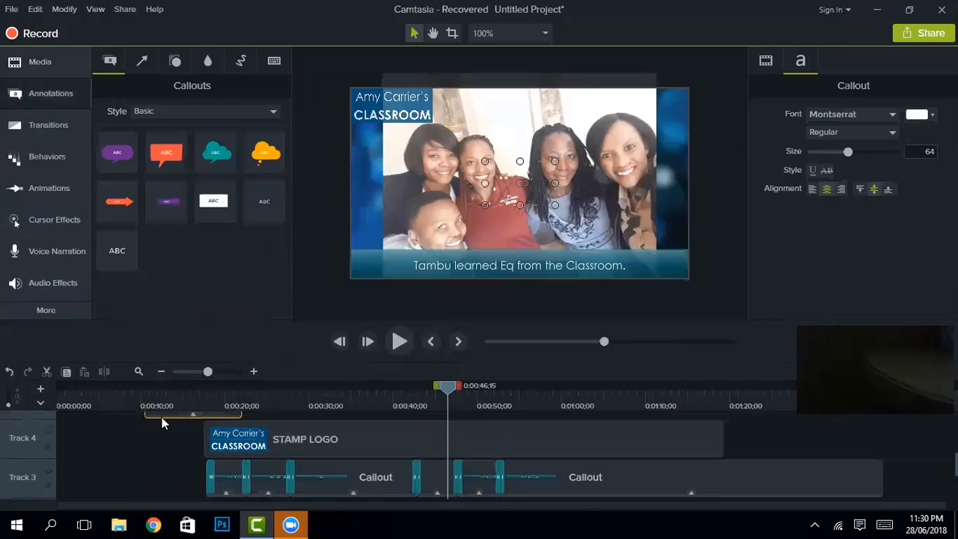
{"action": "scroll", "coordinate": [199, 441], "scroll_direction": "up", "scroll_amount": 5}
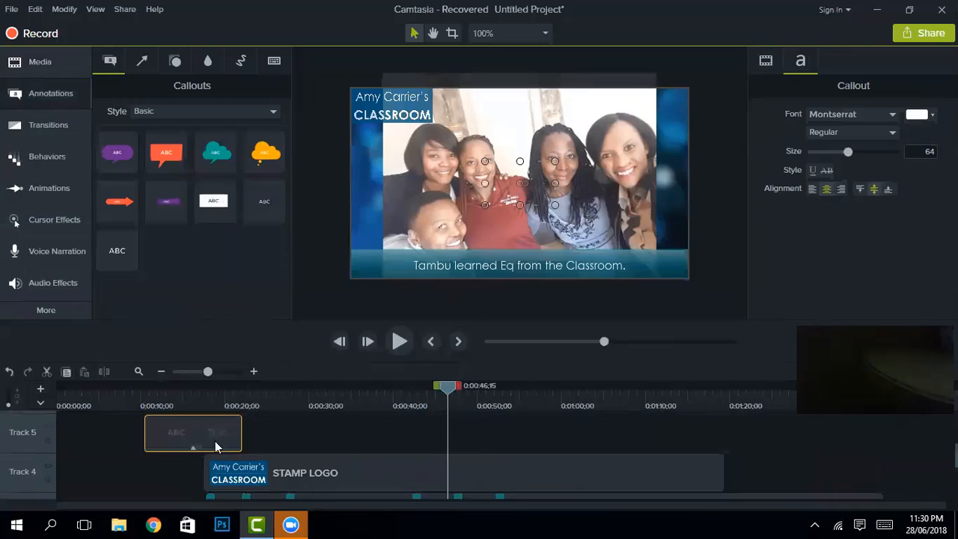
{"action": "left_click_drag", "start_coordinate": [245, 434], "coordinate": [790, 436]}
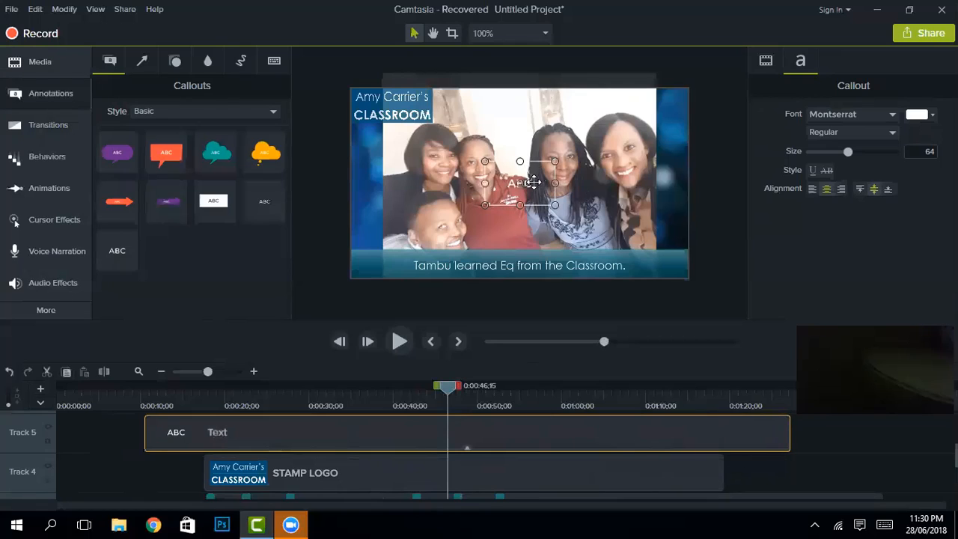
{"action": "double_click", "coordinate": [534, 182]}
{"action": "type", "text": "Www.Am"}
{"action": "type", "text": "yCar"}
{"action": "type", "text": "rier"}
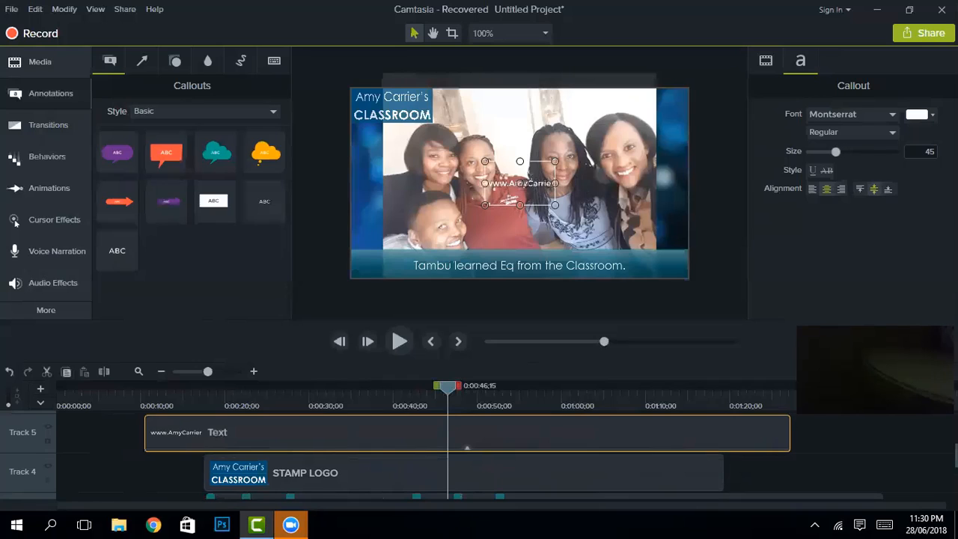
{"action": "type", "text": "sCl"}
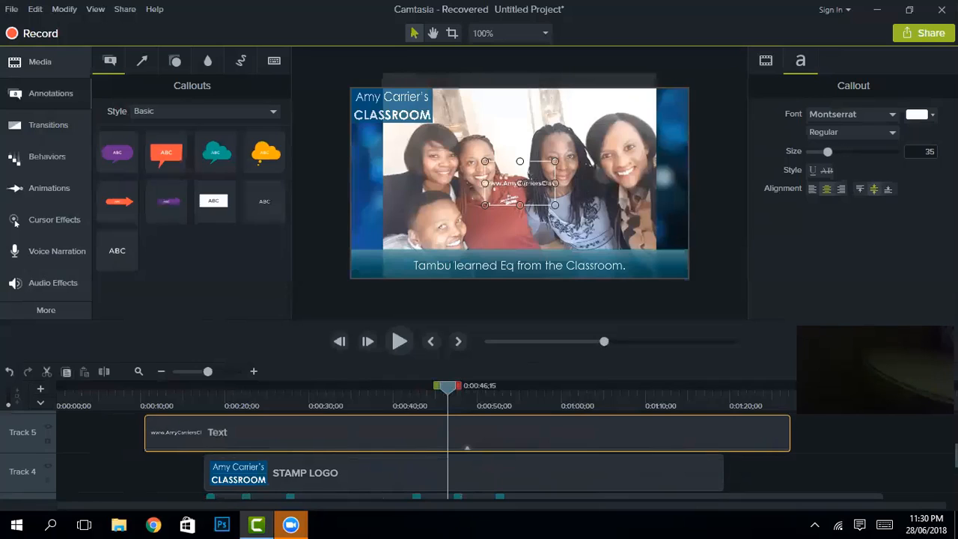
{"action": "type", "text": "assroom"}
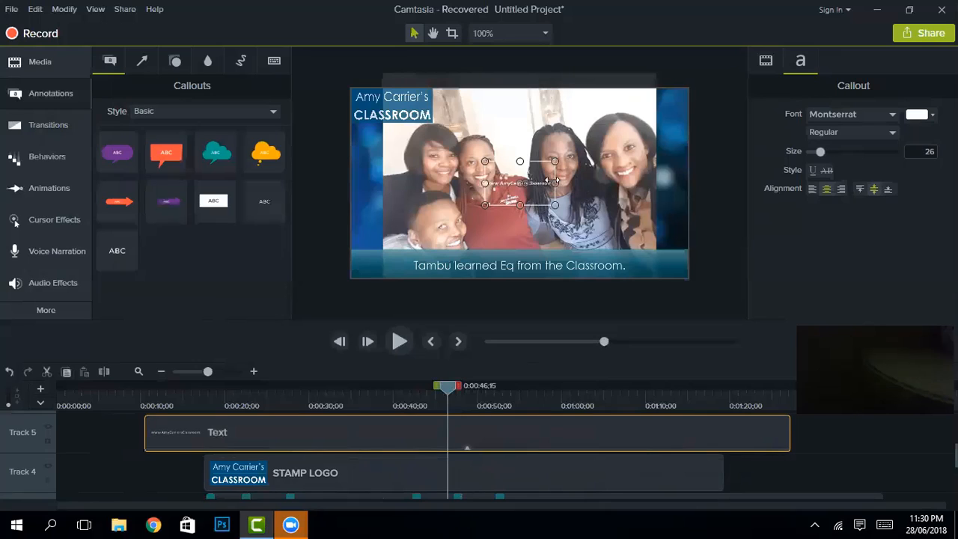
{"action": "left_click_drag", "start_coordinate": [554, 183], "coordinate": [580, 183]}
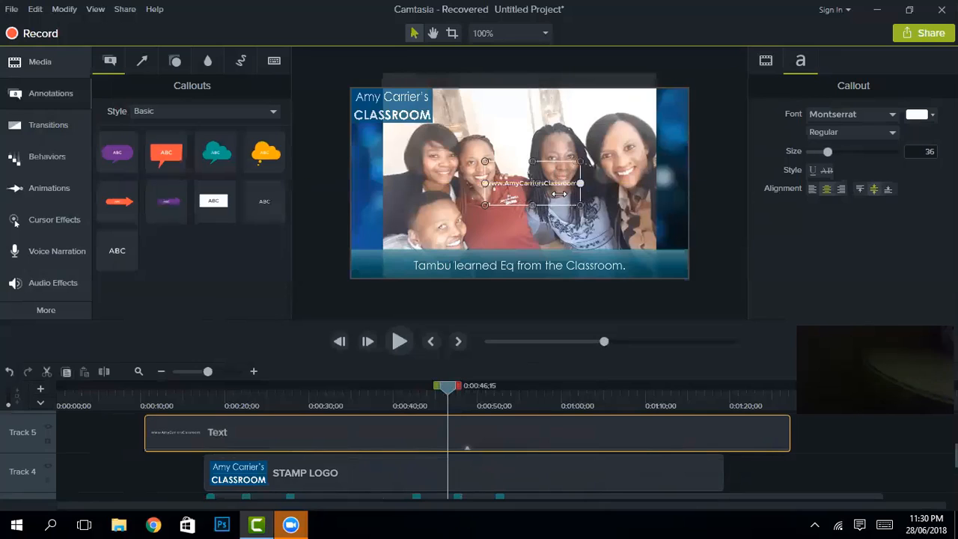
{"action": "left_click_drag", "start_coordinate": [531, 205], "coordinate": [532, 182]}
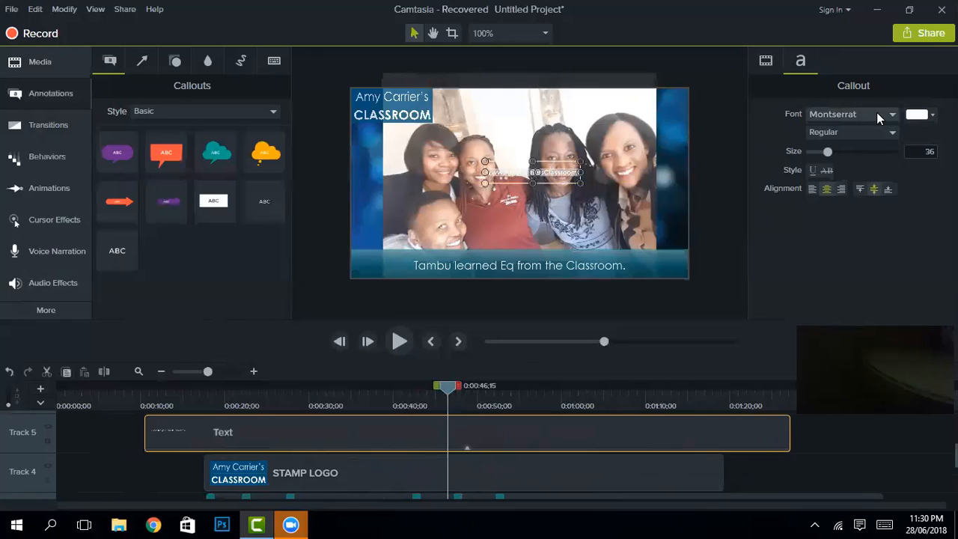
Step: Change the website address font to Century Gothic
{"action": "left_click", "coordinate": [851, 114]}
{"action": "scroll", "coordinate": [809, 193], "scroll_direction": "up", "scroll_amount": 10}
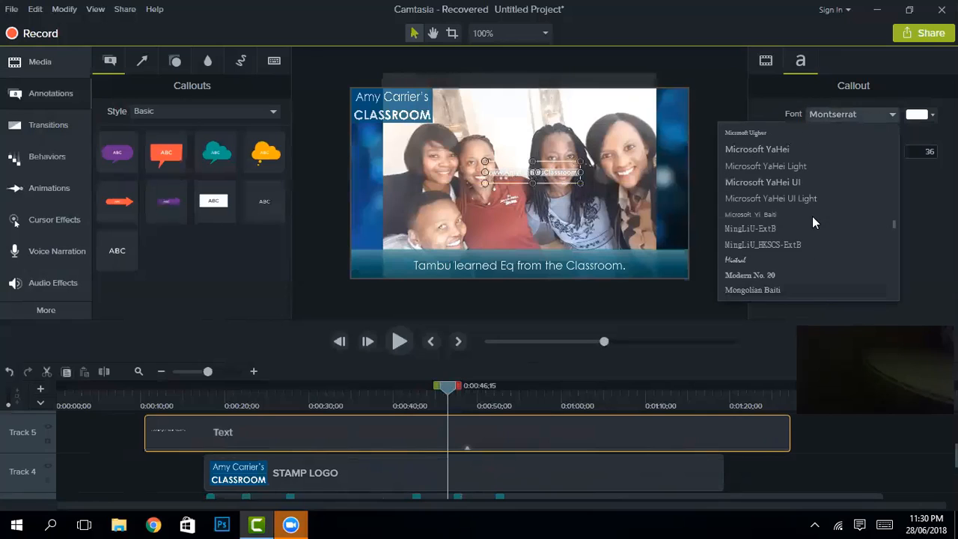
{"action": "scroll", "coordinate": [798, 224], "scroll_direction": "up", "scroll_amount": 15}
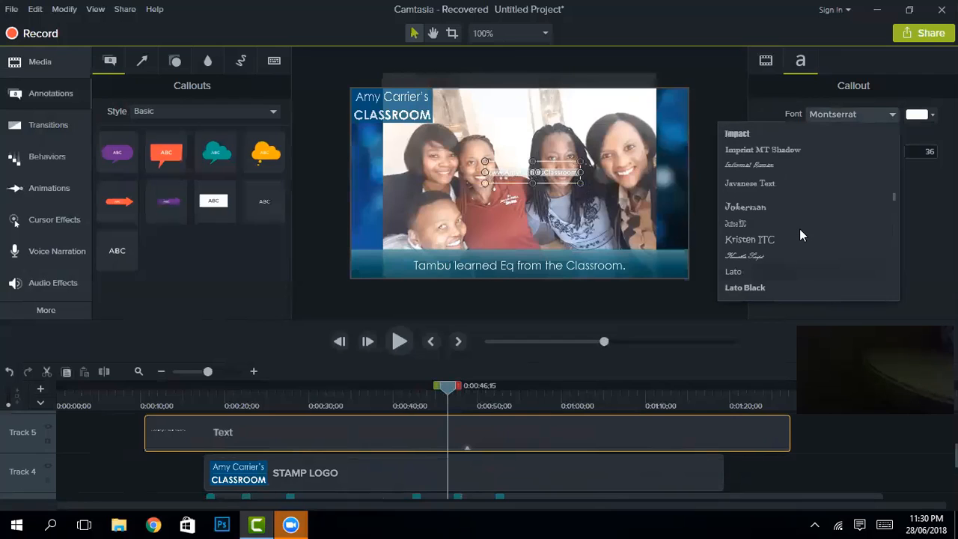
{"action": "scroll", "coordinate": [799, 235], "scroll_direction": "up", "scroll_amount": 10}
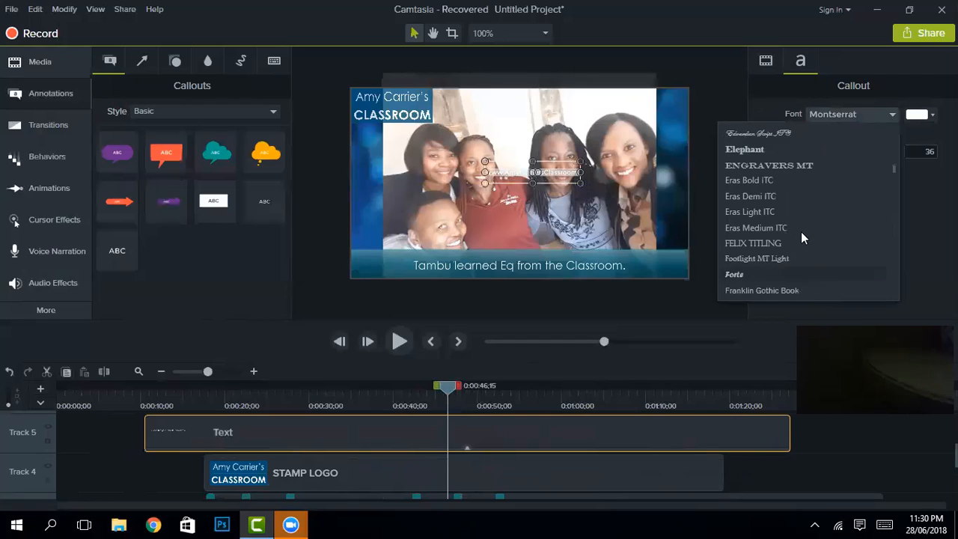
{"action": "scroll", "coordinate": [786, 193], "scroll_direction": "up", "scroll_amount": 3}
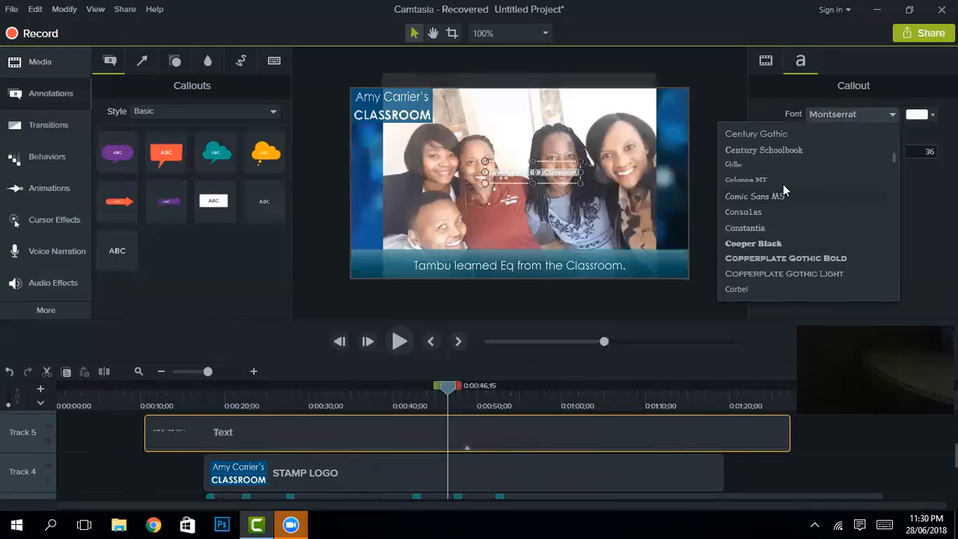
{"action": "left_click", "coordinate": [779, 133]}
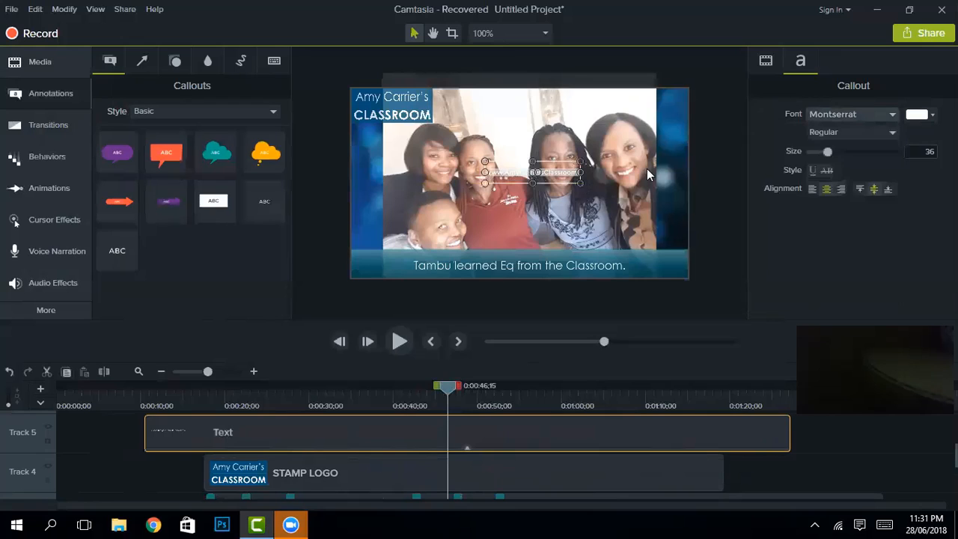
Step: Move the website address into the frame's top-right corner and nudge it into alignment
{"action": "left_click", "coordinate": [565, 173]}
{"action": "left_click_drag", "start_coordinate": [565, 173], "coordinate": [624, 118]}
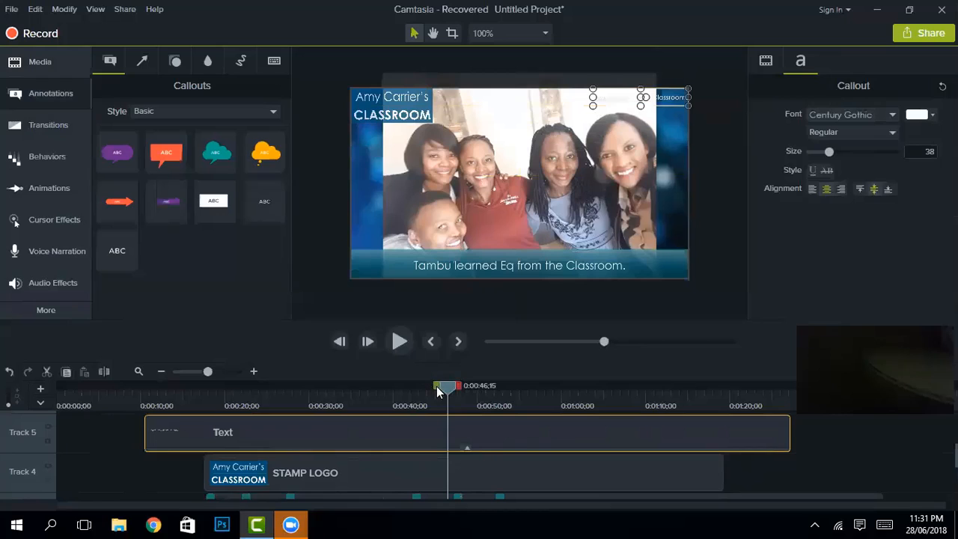
{"action": "left_click_drag", "start_coordinate": [452, 393], "coordinate": [479, 391]}
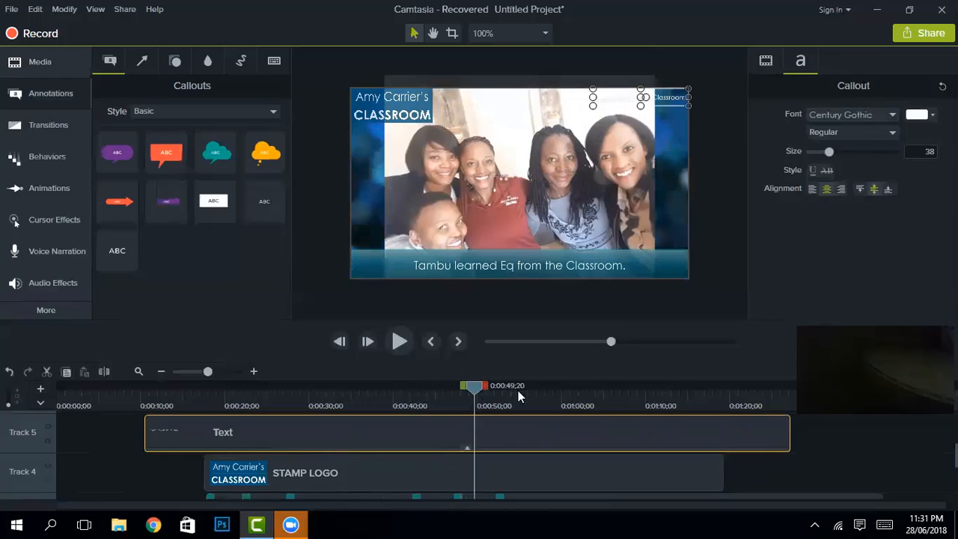
{"action": "left_click_drag", "start_coordinate": [545, 472], "coordinate": [587, 483]}
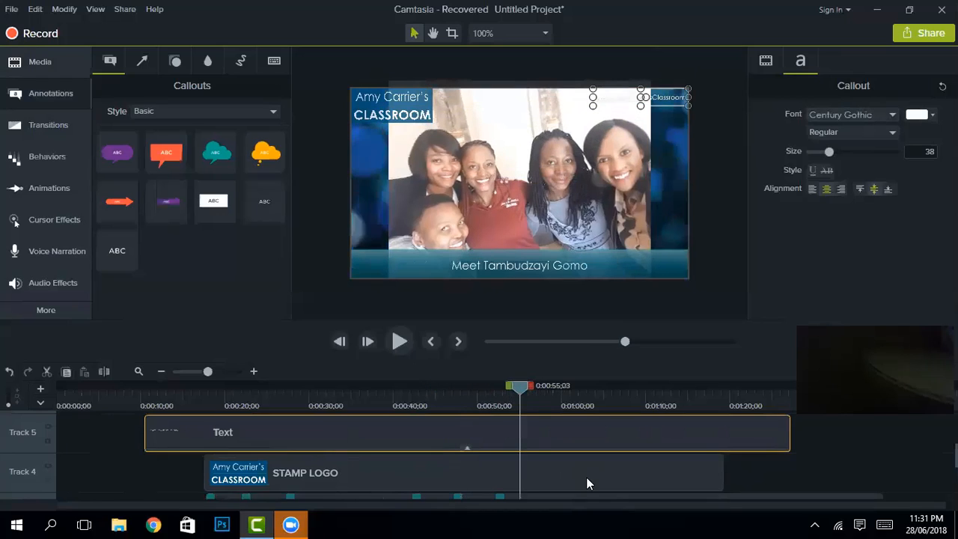
{"action": "scroll", "coordinate": [594, 486], "scroll_direction": "down", "scroll_amount": 2}
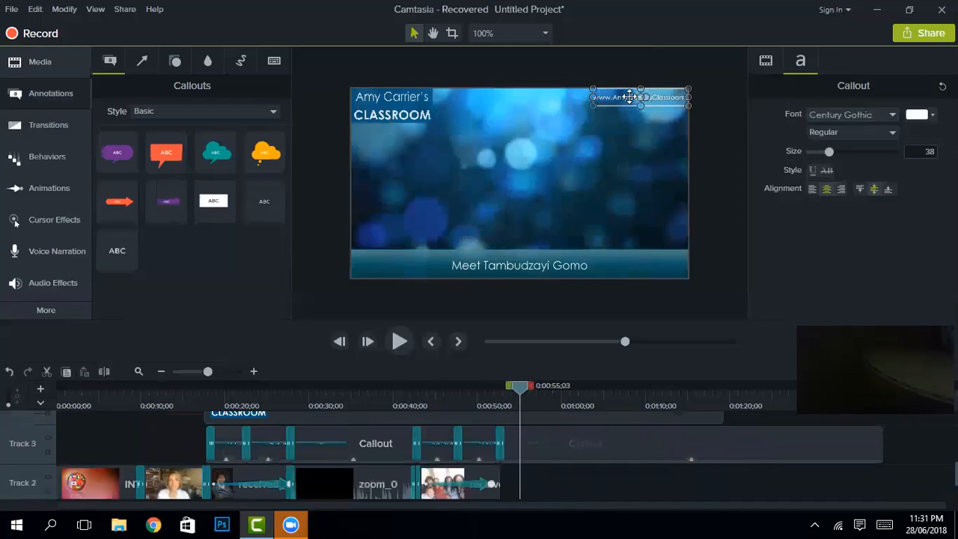
{"action": "left_click", "coordinate": [627, 105]}
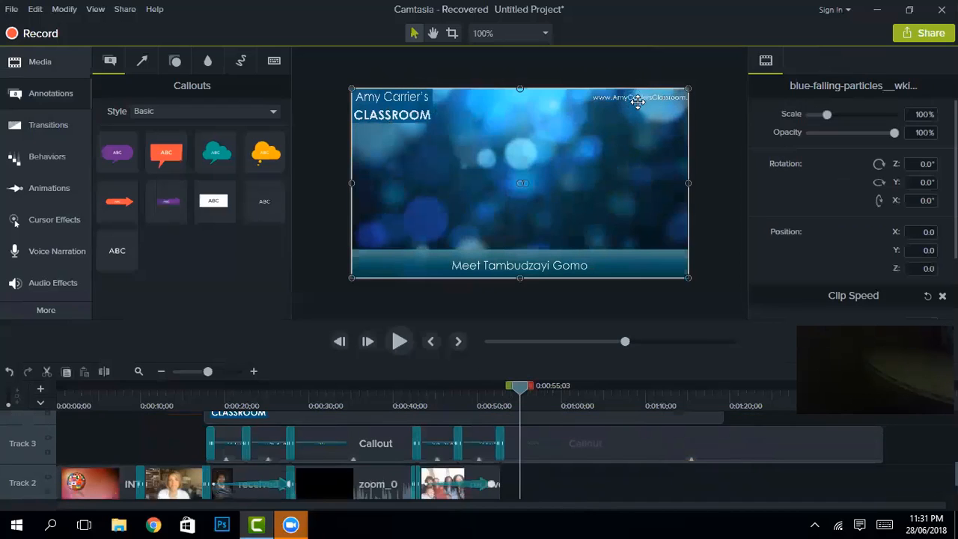
{"action": "left_click", "coordinate": [640, 101]}
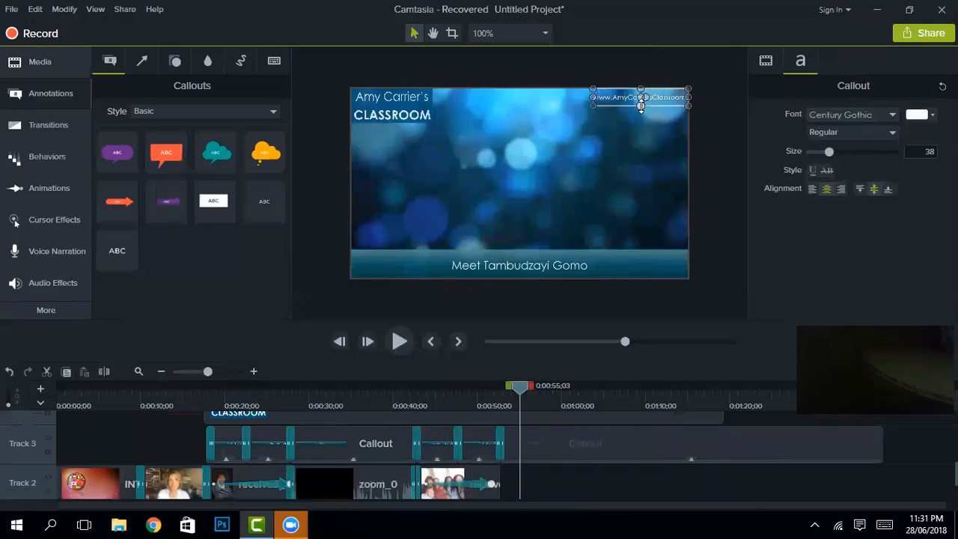
{"action": "left_click_drag", "start_coordinate": [640, 105], "coordinate": [640, 106]}
{"action": "left_click", "coordinate": [32, 63]}
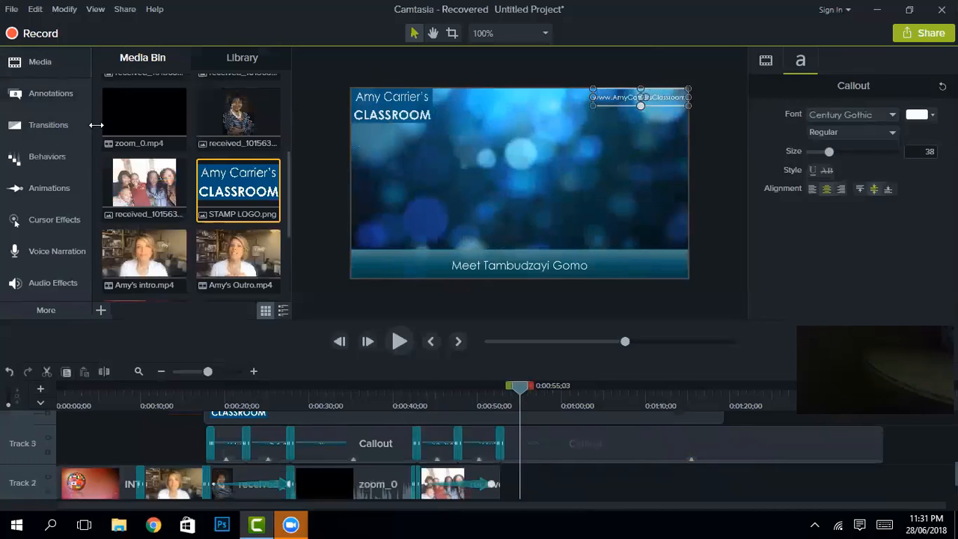
{"action": "scroll", "coordinate": [190, 157], "scroll_direction": "up", "scroll_amount": 5}
Step: Add the Map.png banner to Track 2 after the last clip
{"action": "scroll", "coordinate": [205, 166], "scroll_direction": "down", "scroll_amount": 6}
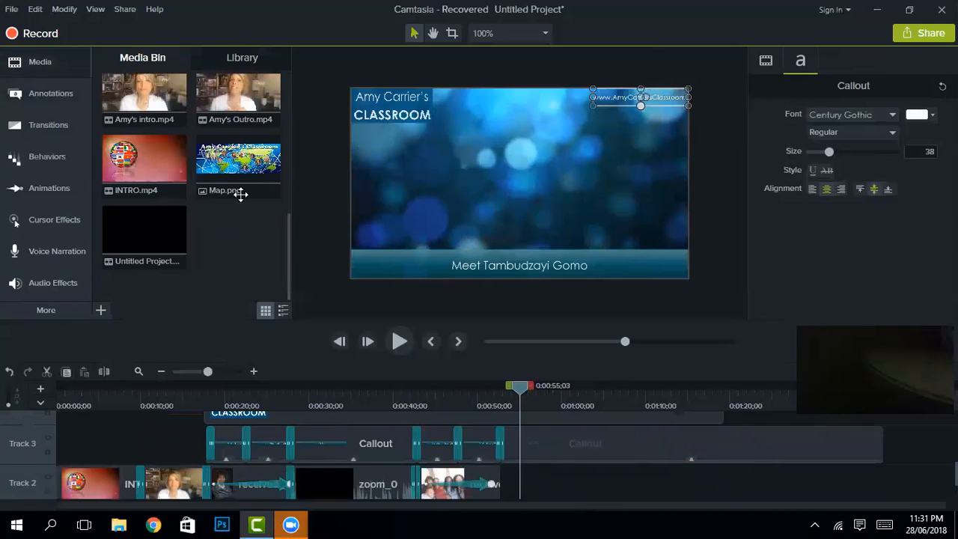
{"action": "left_click_drag", "start_coordinate": [333, 299], "coordinate": [513, 495]}
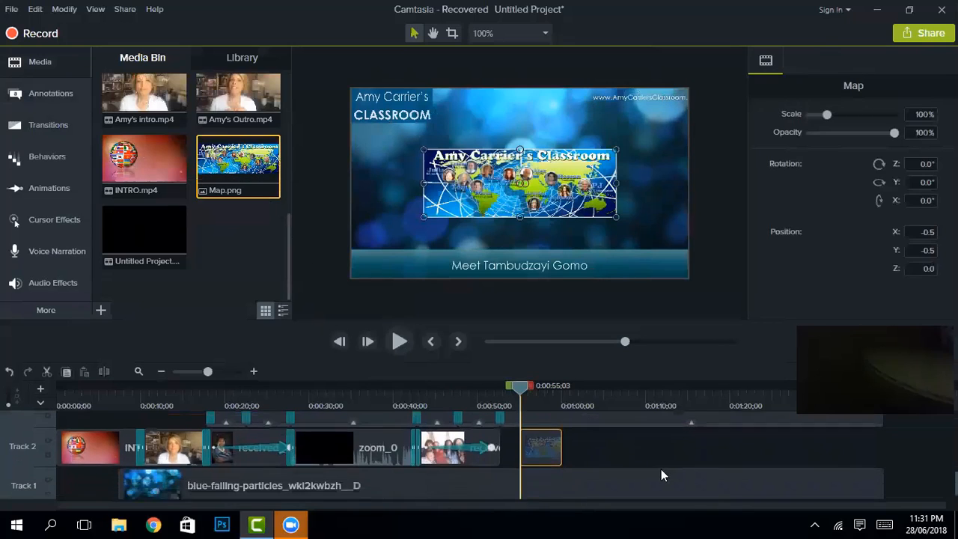
{"action": "scroll", "coordinate": [662, 469], "scroll_direction": "up", "scroll_amount": 1}
Step: Delete the lower-third caption callout and trim the stamp logo clip to end earlier
{"action": "left_click", "coordinate": [809, 444]}
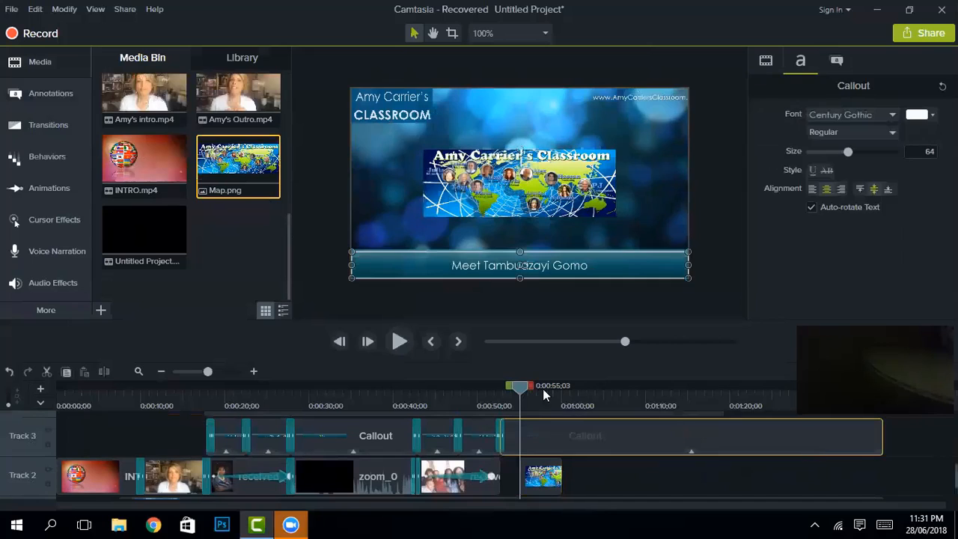
{"action": "right_click", "coordinate": [648, 434]}
{"action": "left_click", "coordinate": [675, 199]}
{"action": "scroll", "coordinate": [675, 420], "scroll_direction": "up", "scroll_amount": 2}
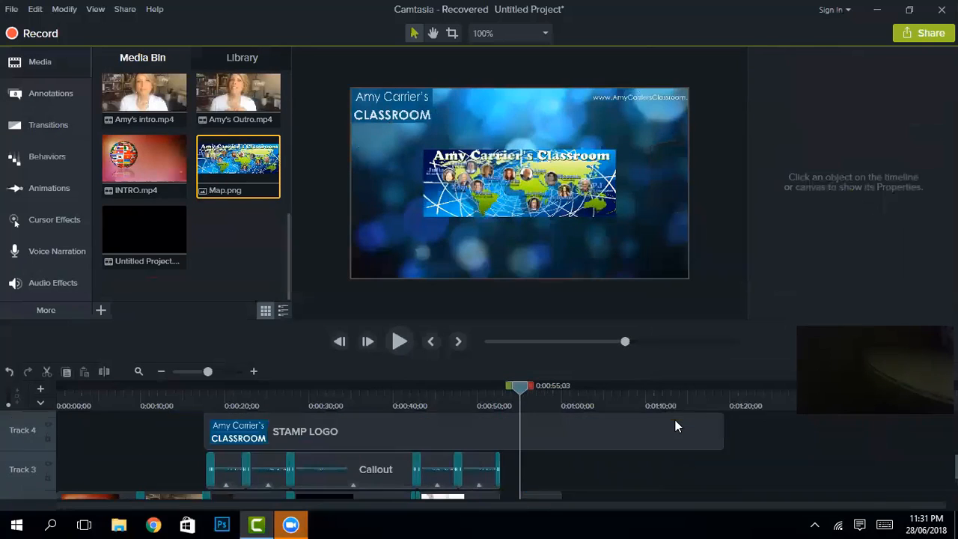
{"action": "left_click_drag", "start_coordinate": [722, 473], "coordinate": [492, 473]}
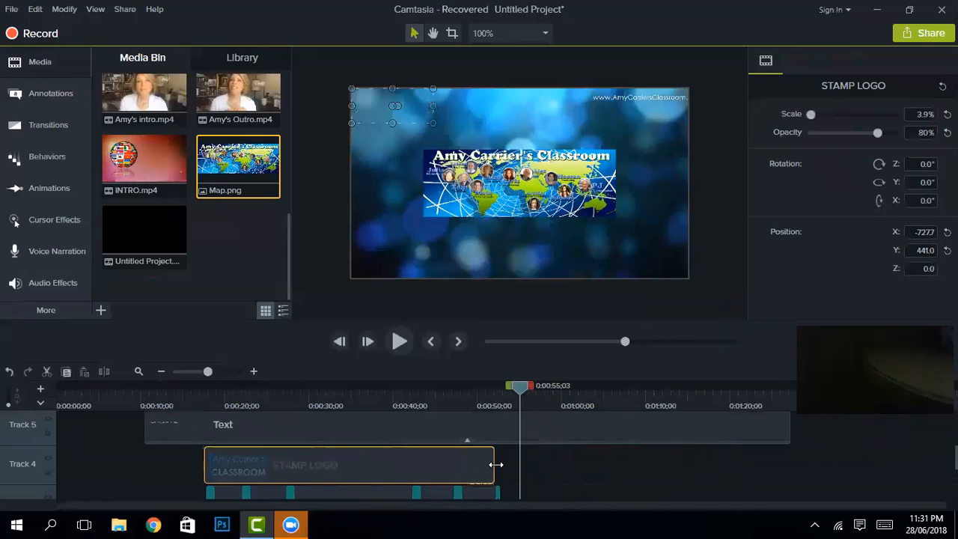
Step: Move the Map banner clip later, to about 1:01
{"action": "scroll", "coordinate": [536, 490], "scroll_direction": "down", "scroll_amount": 2}
{"action": "left_click", "coordinate": [541, 475]}
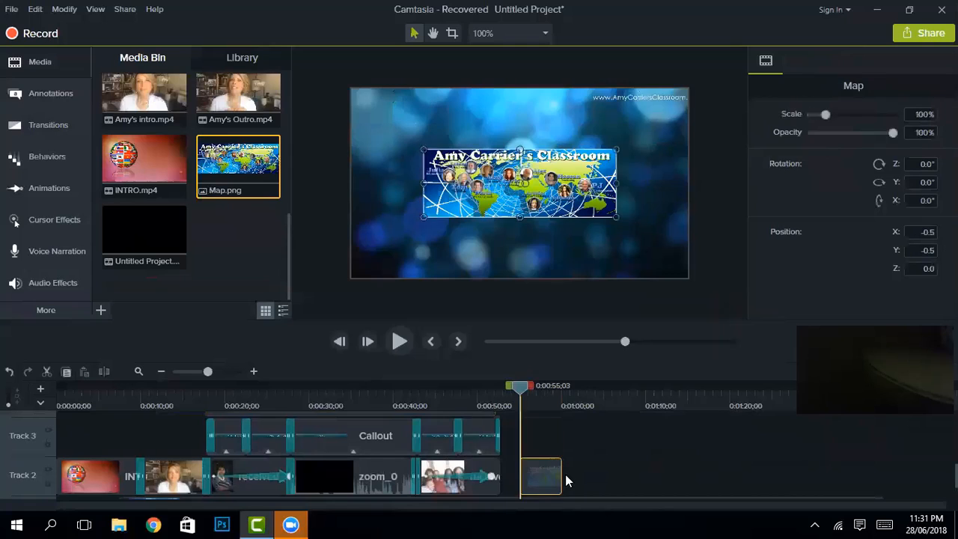
{"action": "left_click_drag", "start_coordinate": [565, 474], "coordinate": [615, 474]}
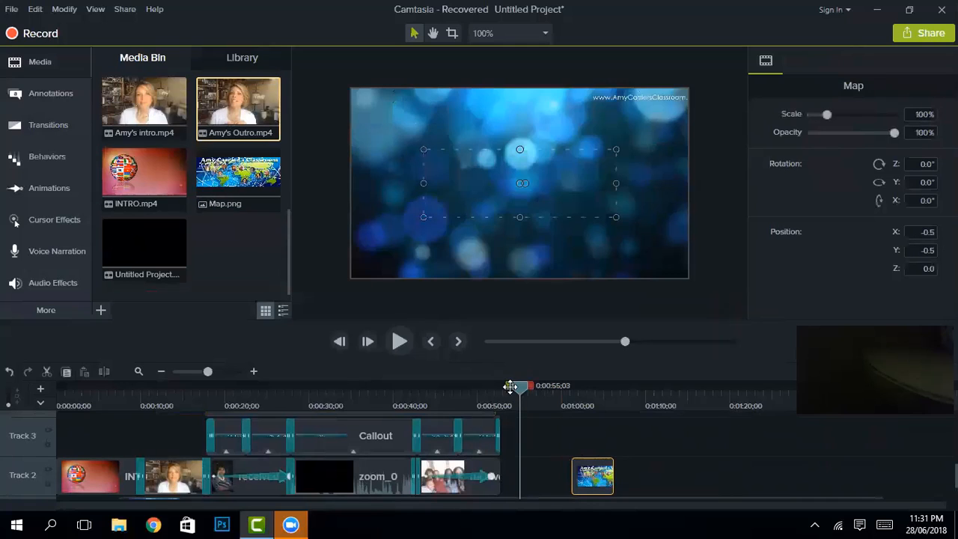
Step: Place Amy's Outro.mp4 on Track 2 before Map.png and scale it to 225.7% to fill the canvas
{"action": "left_click_drag", "start_coordinate": [533, 479], "coordinate": [515, 488]}
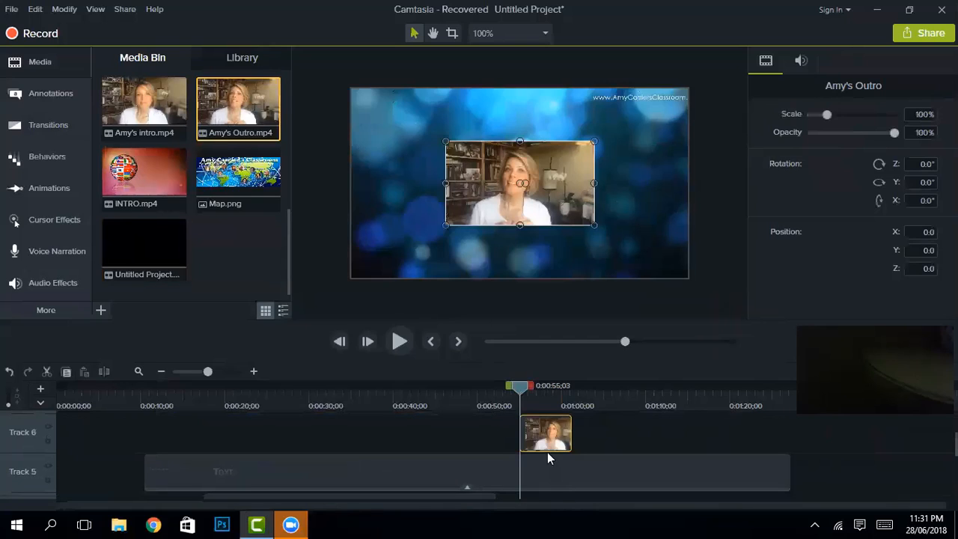
{"action": "left_click_drag", "start_coordinate": [544, 492], "coordinate": [518, 476]}
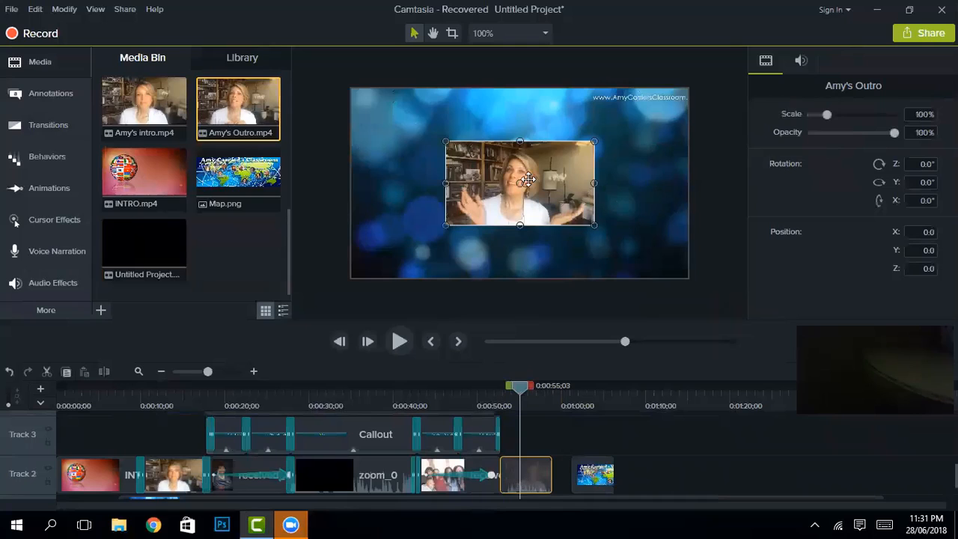
{"action": "left_click_drag", "start_coordinate": [595, 141], "coordinate": [687, 89]}
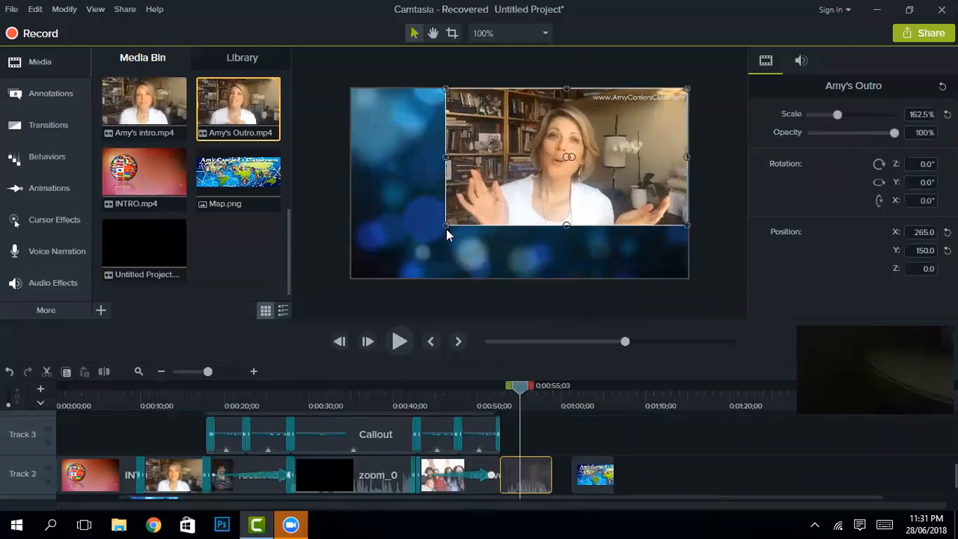
{"action": "left_click_drag", "start_coordinate": [440, 228], "coordinate": [352, 277]}
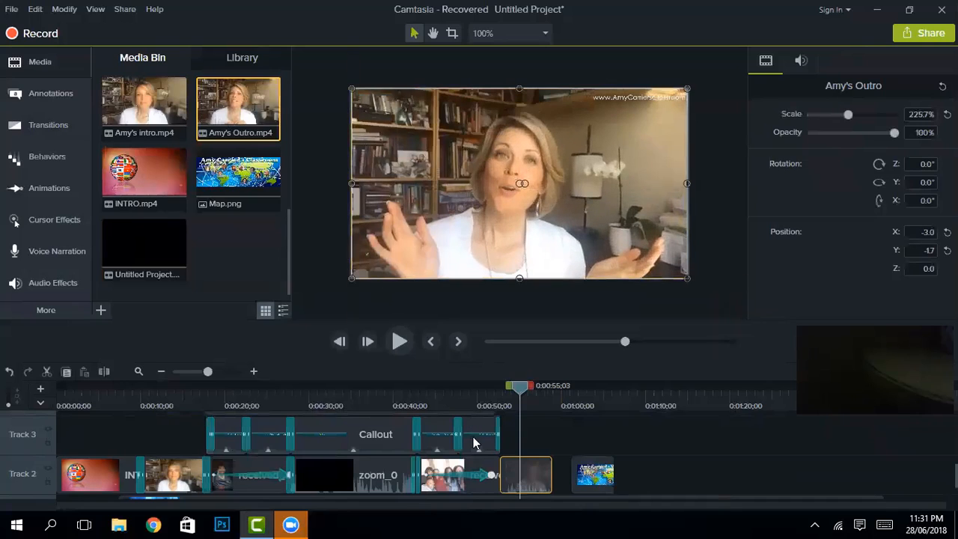
{"action": "scroll", "coordinate": [482, 460], "scroll_direction": "up", "scroll_amount": 2}
{"action": "scroll", "coordinate": [481, 455], "scroll_direction": "up", "scroll_amount": 1}
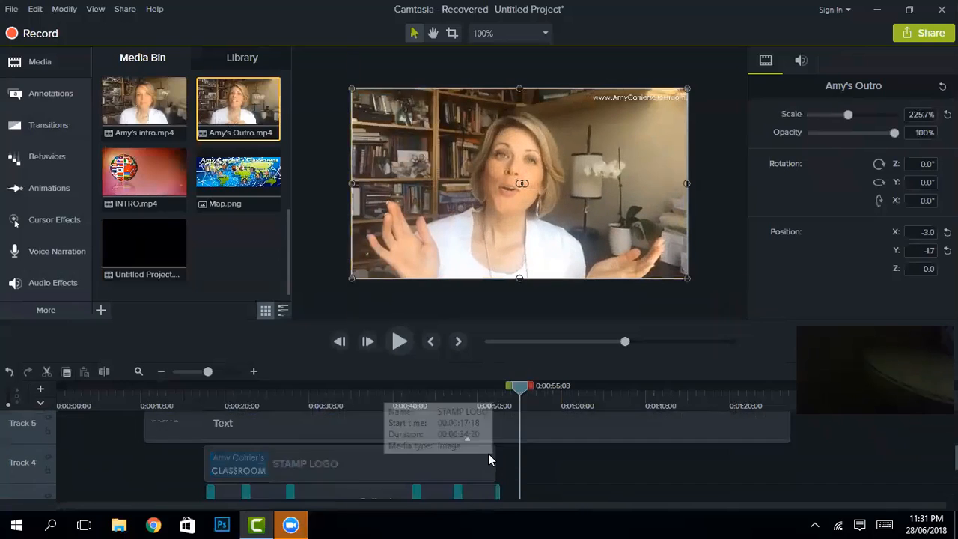
{"action": "scroll", "coordinate": [488, 453], "scroll_direction": "down", "scroll_amount": 3}
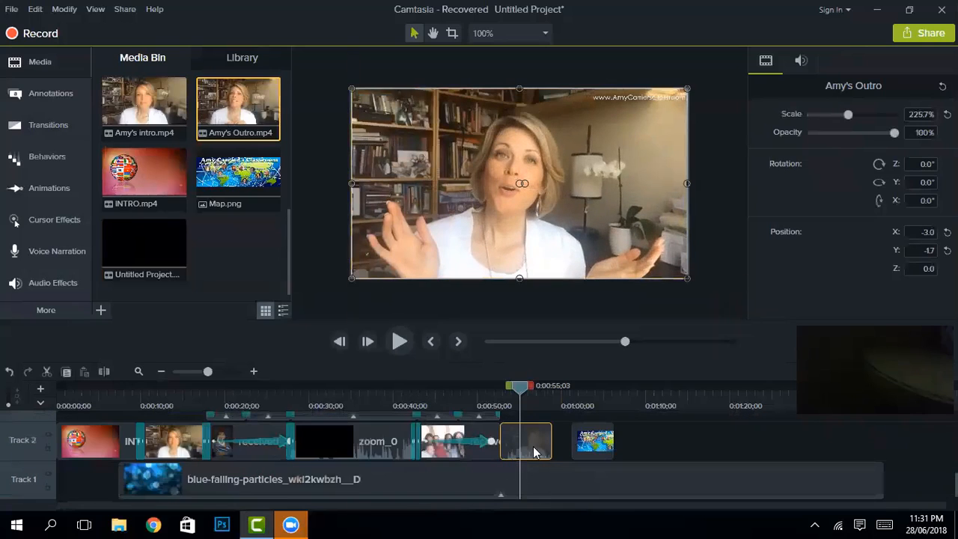
{"action": "left_click", "coordinate": [48, 119]}
Step: Apply a Fade transition, butt Map against the outro, end the particles there, and add a box callout
{"action": "left_click_drag", "start_coordinate": [107, 124], "coordinate": [507, 443]}
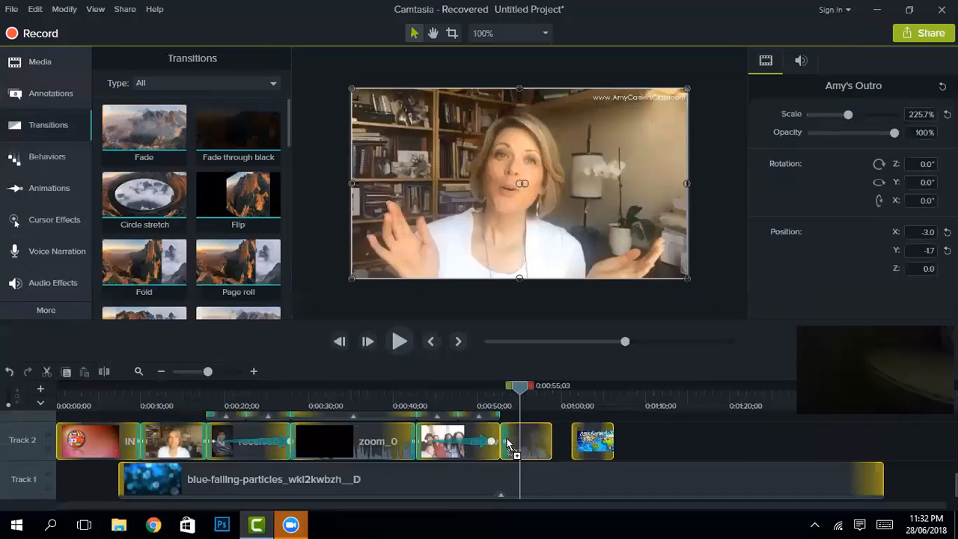
{"action": "left_click_drag", "start_coordinate": [582, 449], "coordinate": [561, 448]}
{"action": "left_click_drag", "start_coordinate": [881, 480], "coordinate": [389, 487]}
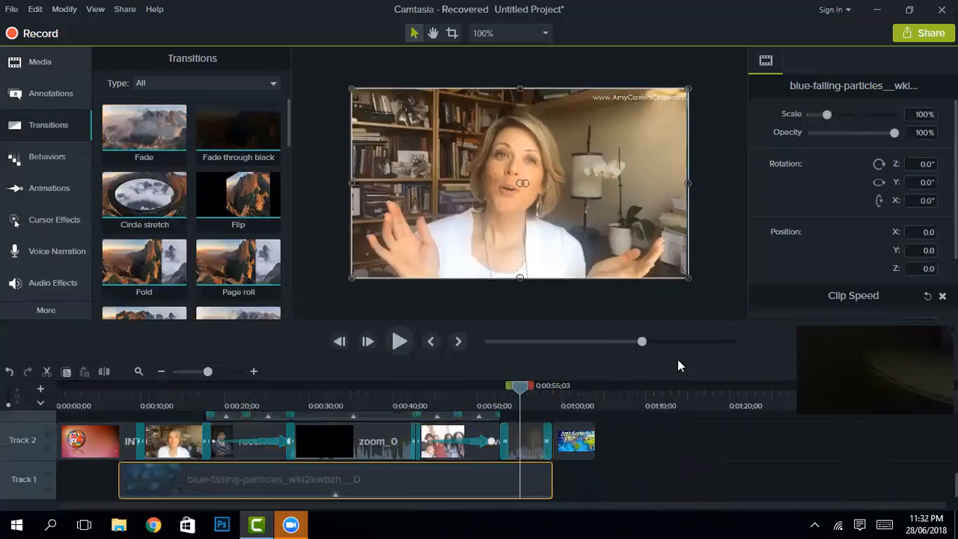
{"action": "left_click", "coordinate": [42, 91]}
{"action": "left_click_drag", "start_coordinate": [522, 419], "coordinate": [555, 490]}
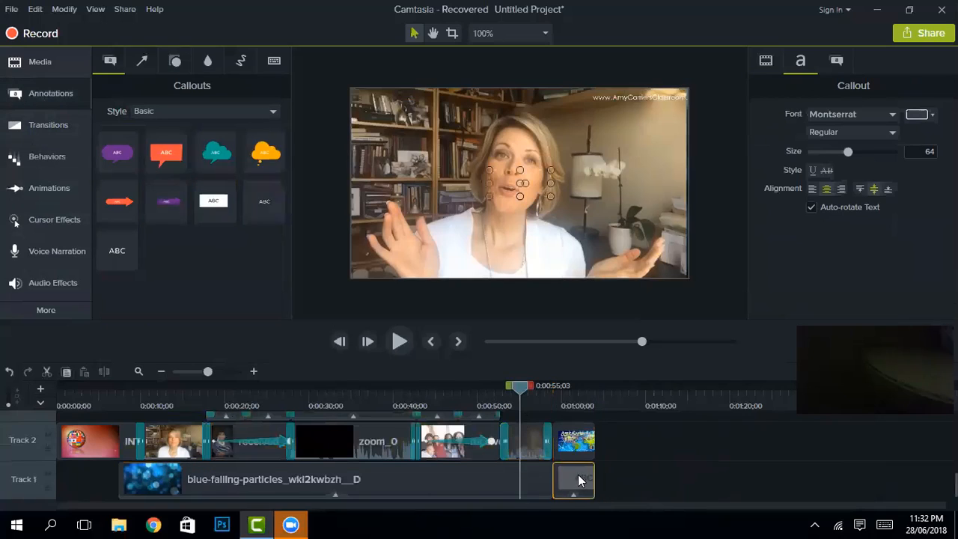
Step: Stretch the white box callout at 0:00:59;23 to fill the whole canvas
{"action": "left_click_drag", "start_coordinate": [522, 385], "coordinate": [559, 385]}
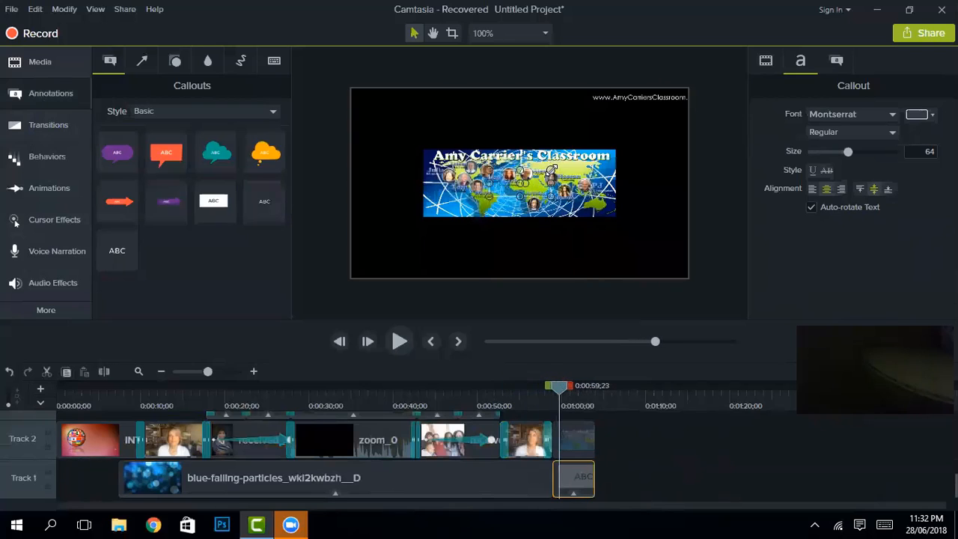
{"action": "left_click_drag", "start_coordinate": [551, 169], "coordinate": [688, 89]}
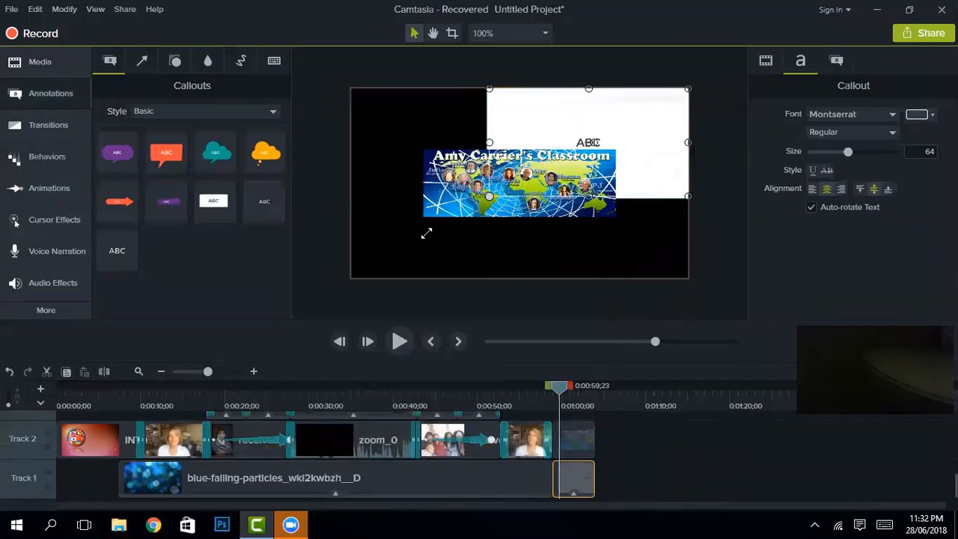
{"action": "left_click_drag", "start_coordinate": [426, 233], "coordinate": [343, 261]}
{"action": "left_click_drag", "start_coordinate": [514, 261], "coordinate": [515, 278]}
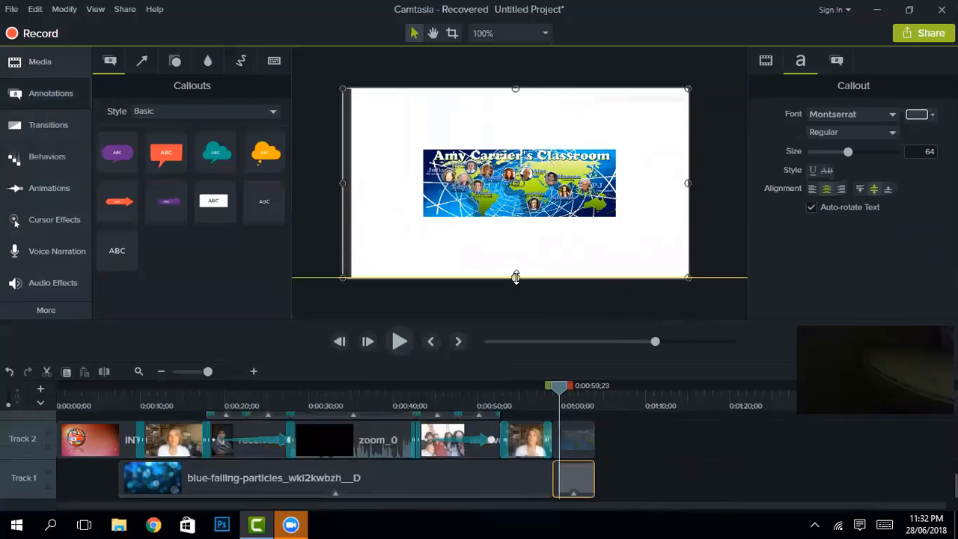
Step: Widen the Map banner to the full frame width, about 174.7%
{"action": "left_click", "coordinate": [598, 182]}
{"action": "left_click_drag", "start_coordinate": [613, 183], "coordinate": [687, 183]}
{"action": "left_click_drag", "start_coordinate": [417, 182], "coordinate": [351, 186]}
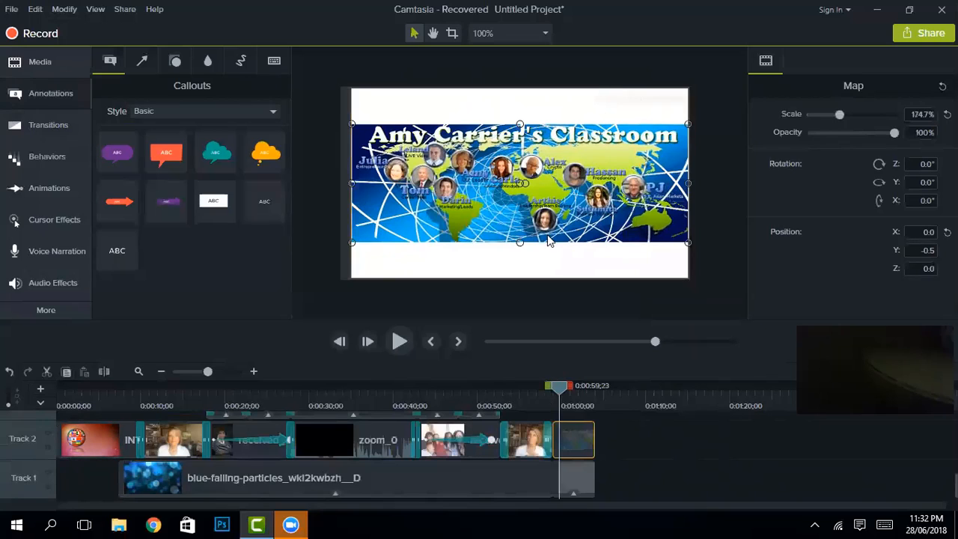
Step: Add a callout at the playhead and paste a copy of the ABC callout onto Track 4
{"action": "scroll", "coordinate": [576, 449], "scroll_direction": "up", "scroll_amount": 1}
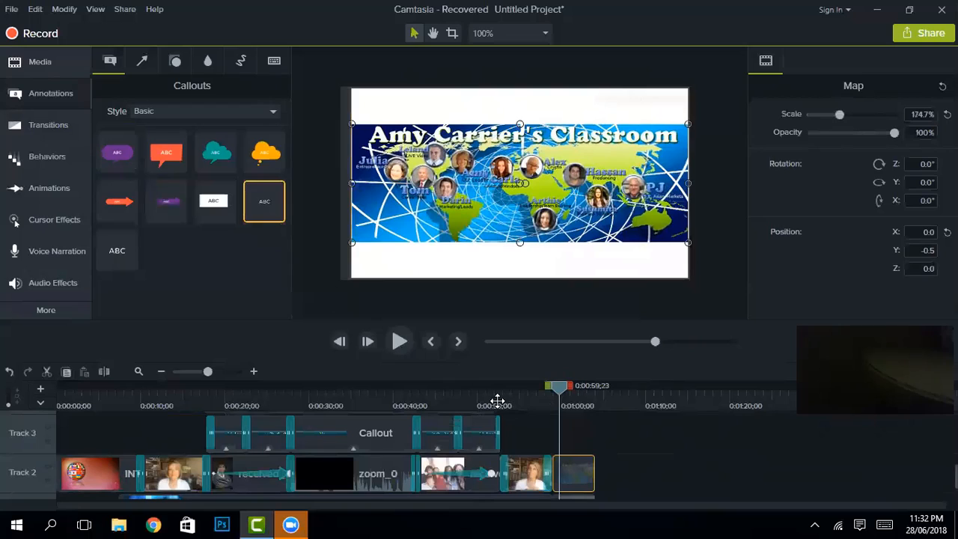
{"action": "mouse_move", "coordinate": [574, 443]}
{"action": "left_mouse_down"}
{"action": "mouse_move", "coordinate": [562, 440]}
{"action": "mouse_move", "coordinate": [582, 440]}
{"action": "mouse_move", "coordinate": [566, 437]}
{"action": "left_mouse_up"}
{"action": "scroll", "coordinate": [592, 473], "scroll_direction": "up", "scroll_amount": 1}
{"action": "mouse_move", "coordinate": [576, 474]}
{"action": "left_mouse_down"}
{"action": "mouse_move", "coordinate": [583, 468]}
{"action": "mouse_move", "coordinate": [571, 467]}
{"action": "left_mouse_up"}
{"action": "right_click", "coordinate": [571, 470]}
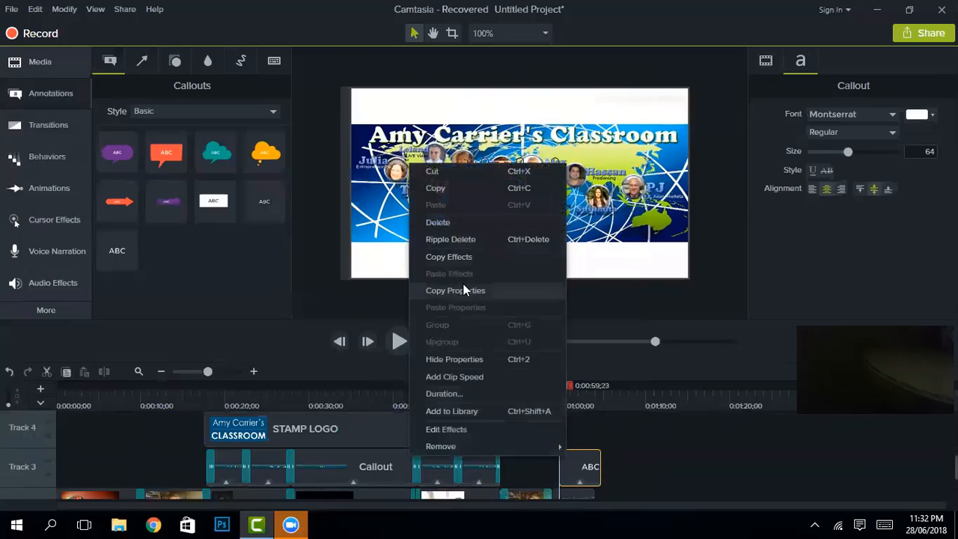
{"action": "left_click", "coordinate": [451, 192]}
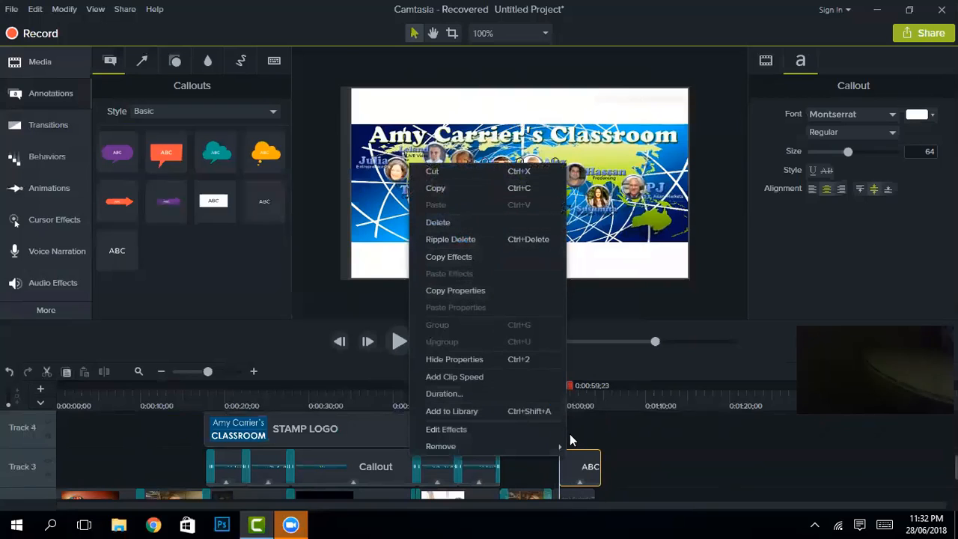
{"action": "right_click", "coordinate": [577, 441]}
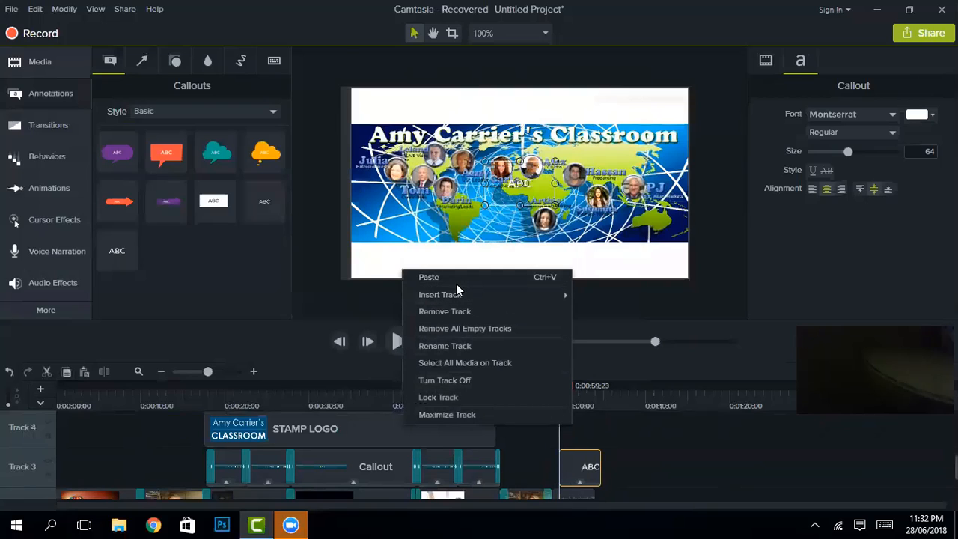
{"action": "key", "text": "ctrl+v"}
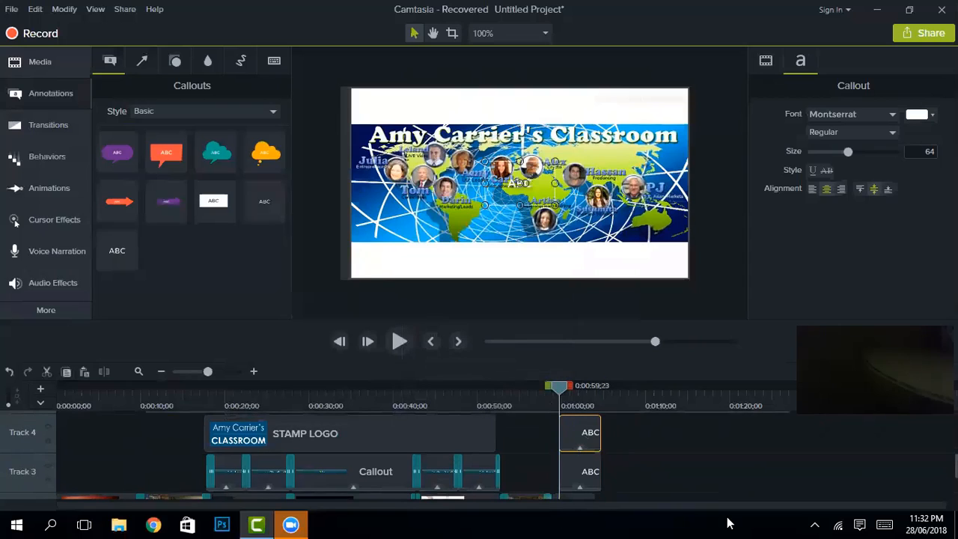
Step: Shorten the Track 5 Text clip to end near one minute
{"action": "scroll", "coordinate": [722, 511], "scroll_direction": "up", "scroll_amount": 1}
{"action": "scroll", "coordinate": [734, 479], "scroll_direction": "up", "scroll_amount": 1}
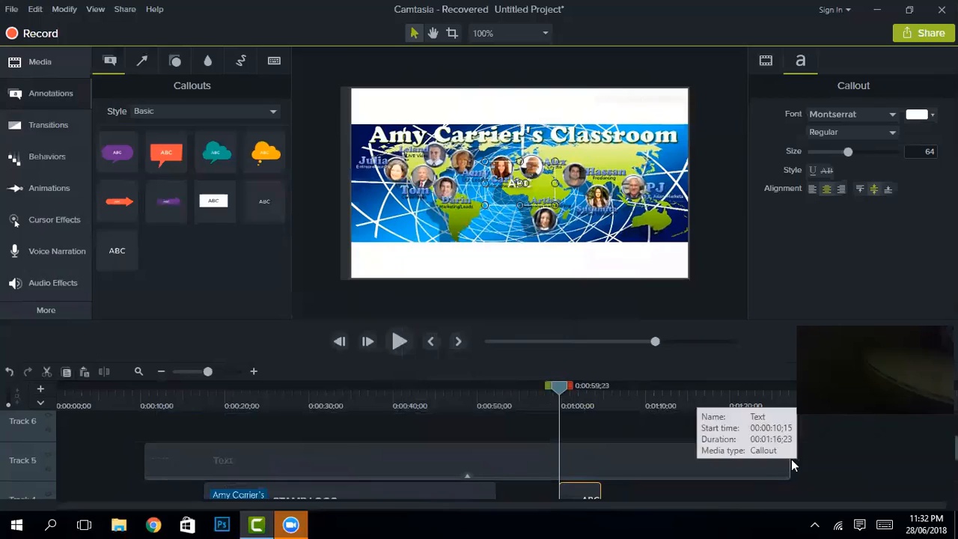
{"action": "left_click", "coordinate": [788, 461]}
{"action": "left_click_drag", "start_coordinate": [791, 462], "coordinate": [599, 472]}
Step: Line up the Track 3 and Track 4 ABC clips at about one minute
{"action": "scroll", "coordinate": [637, 477], "scroll_direction": "down", "scroll_amount": 2}
{"action": "scroll", "coordinate": [637, 476], "scroll_direction": "down", "scroll_amount": 1}
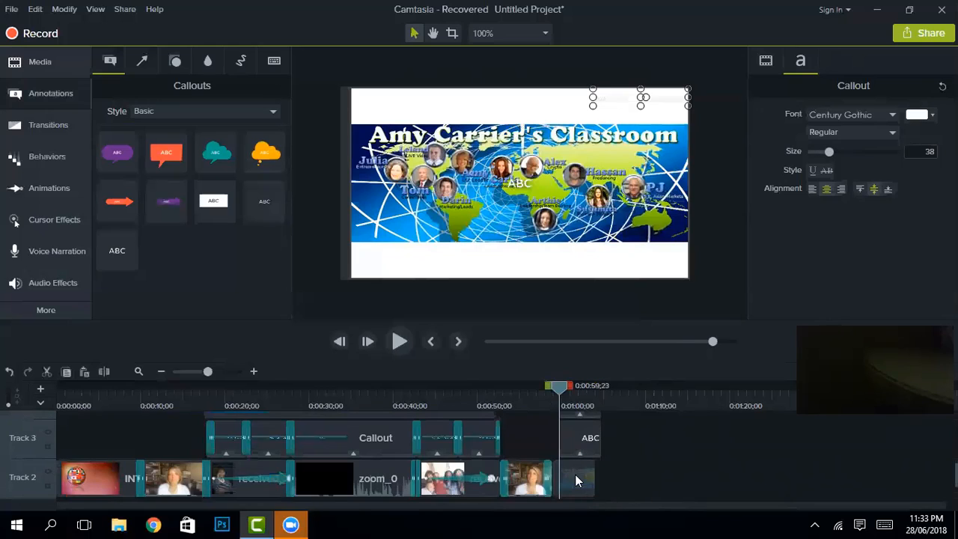
{"action": "left_click", "coordinate": [578, 443]}
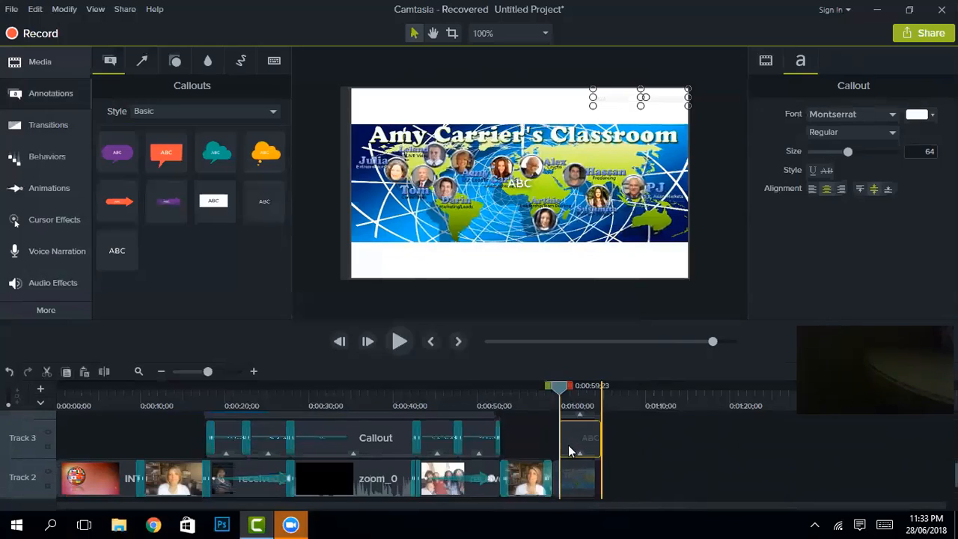
{"action": "left_click_drag", "start_coordinate": [564, 447], "coordinate": [594, 444]}
{"action": "scroll", "coordinate": [582, 445], "scroll_direction": "up", "scroll_amount": 1}
{"action": "left_click", "coordinate": [568, 442]}
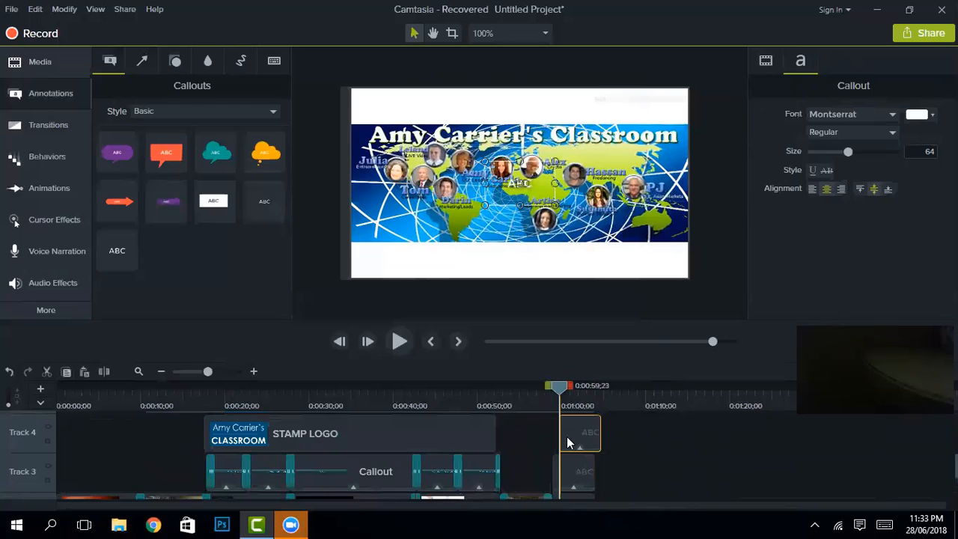
{"action": "left_click_drag", "start_coordinate": [564, 437], "coordinate": [558, 438]}
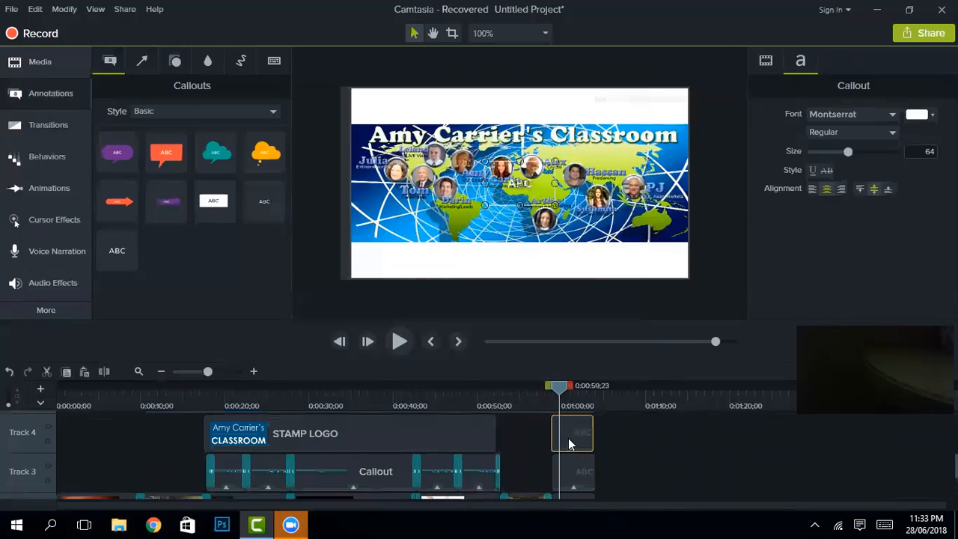
{"action": "scroll", "coordinate": [607, 475], "scroll_direction": "up", "scroll_amount": 1}
{"action": "scroll", "coordinate": [608, 475], "scroll_direction": "down", "scroll_amount": 3}
Step: Drop the black Untitled Project clip after the particles on Track 1, starting near 0:01:03;29
{"action": "left_click", "coordinate": [52, 71]}
{"action": "left_click_drag", "start_coordinate": [134, 252], "coordinate": [268, 357]}
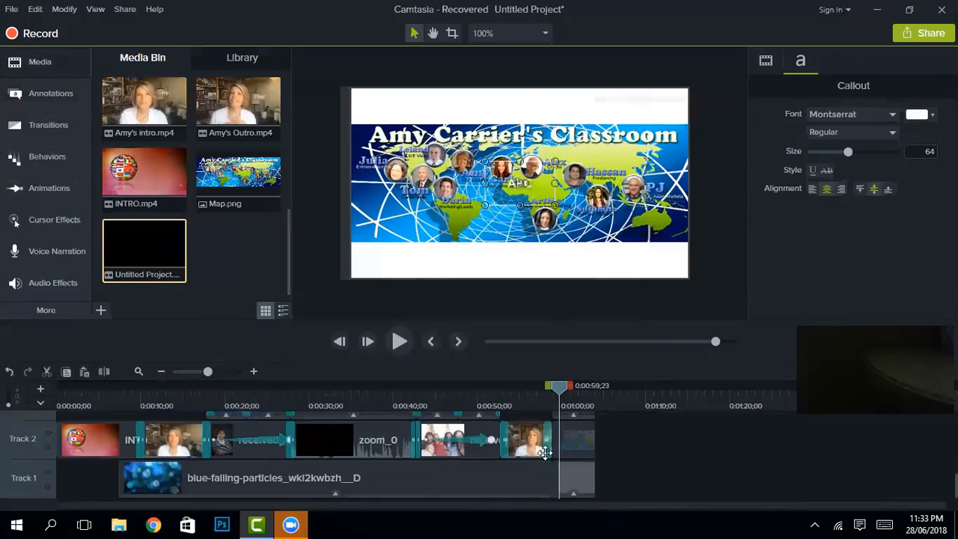
{"action": "left_click_drag", "start_coordinate": [544, 452], "coordinate": [636, 481]}
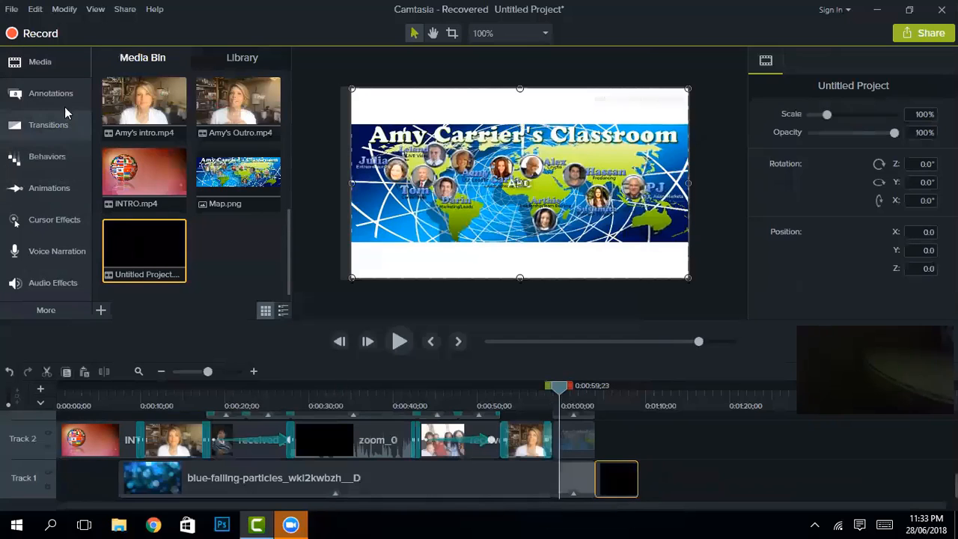
{"action": "left_click", "coordinate": [23, 65]}
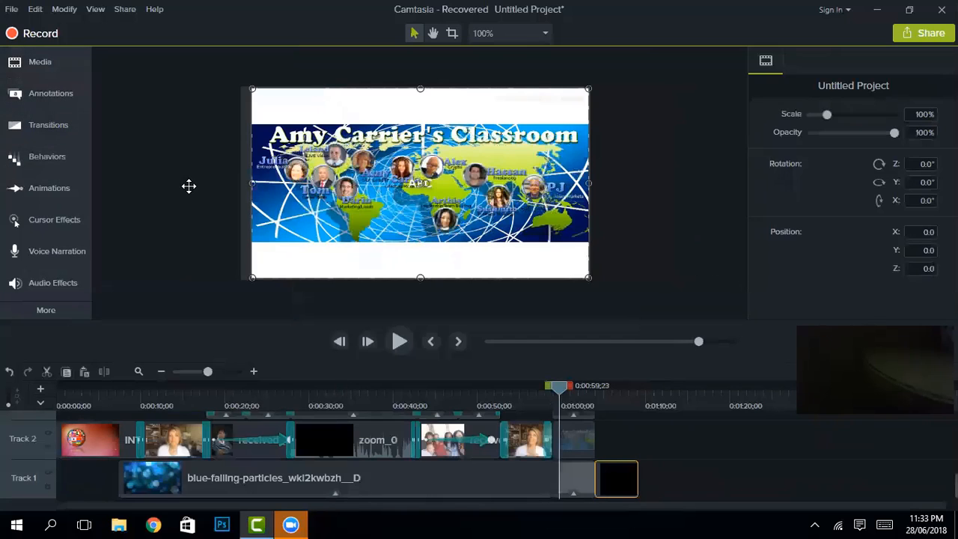
{"action": "left_click", "coordinate": [61, 66]}
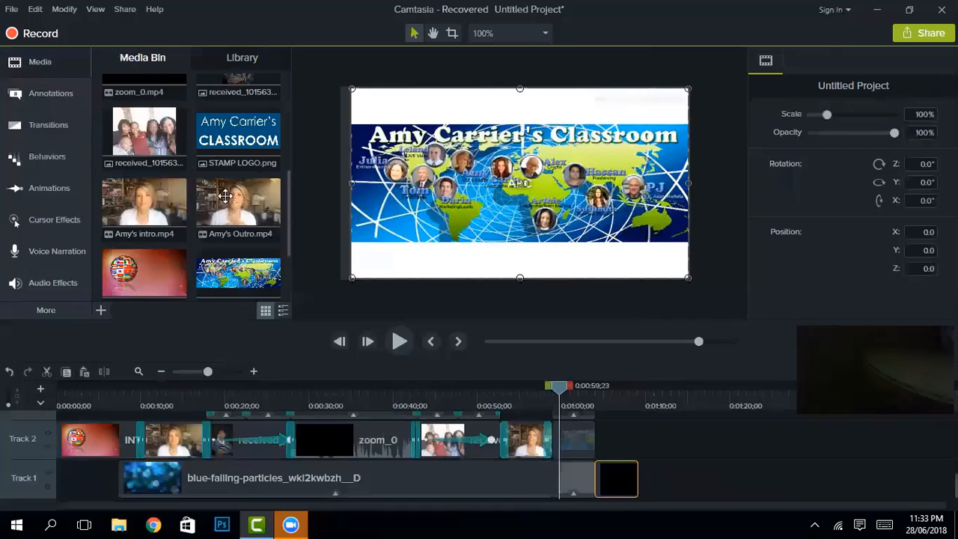
{"action": "scroll", "coordinate": [227, 182], "scroll_direction": "down", "scroll_amount": 5}
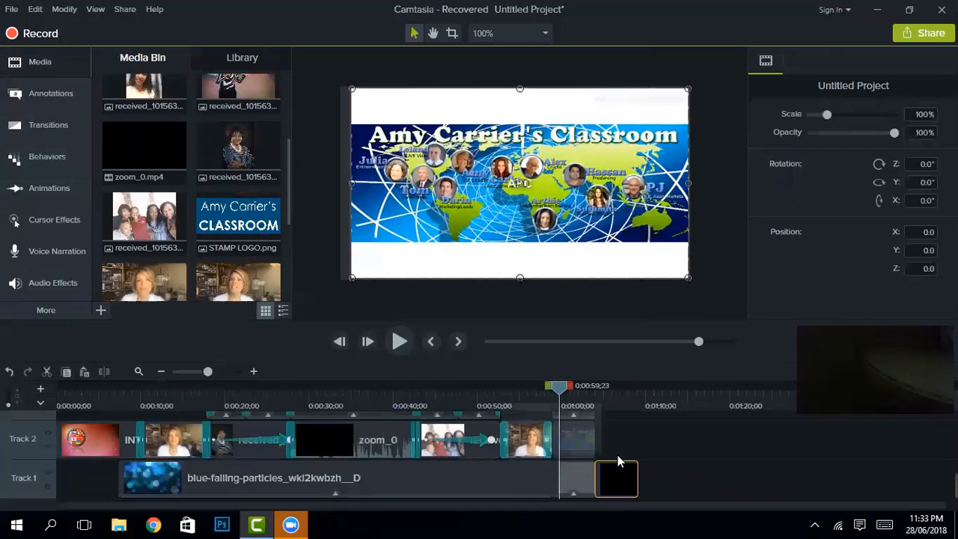
{"action": "scroll", "coordinate": [599, 449], "scroll_direction": "up", "scroll_amount": 2}
Step: Copy the Track 3 ABC callout and paste it onto Track 2 after the preceding clip
{"action": "left_click", "coordinate": [576, 432]}
{"action": "right_click", "coordinate": [577, 431]}
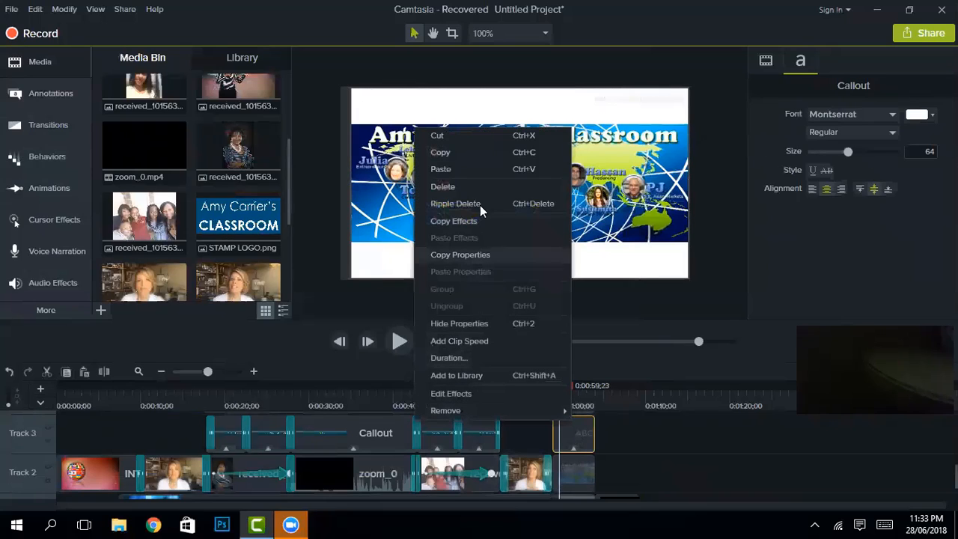
{"action": "left_click", "coordinate": [480, 153]}
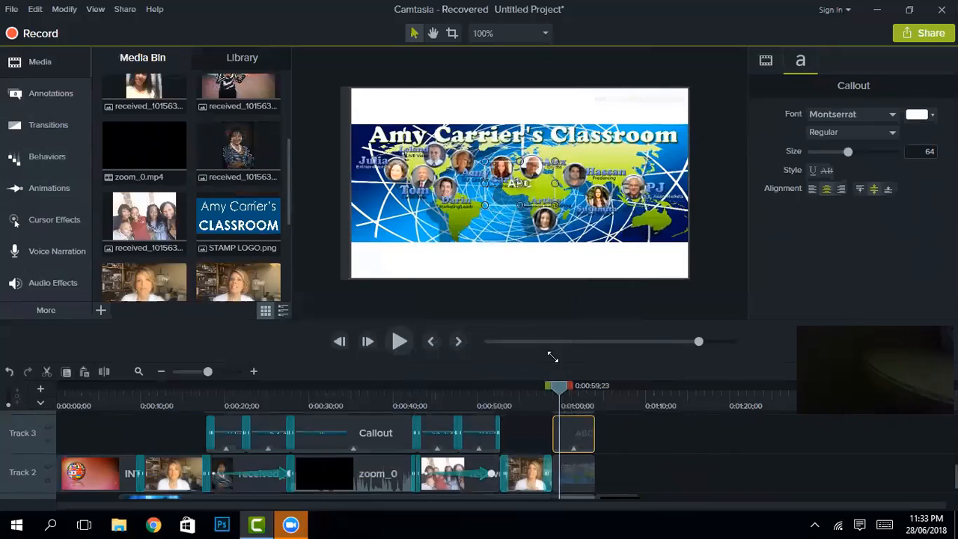
{"action": "right_click", "coordinate": [617, 481]}
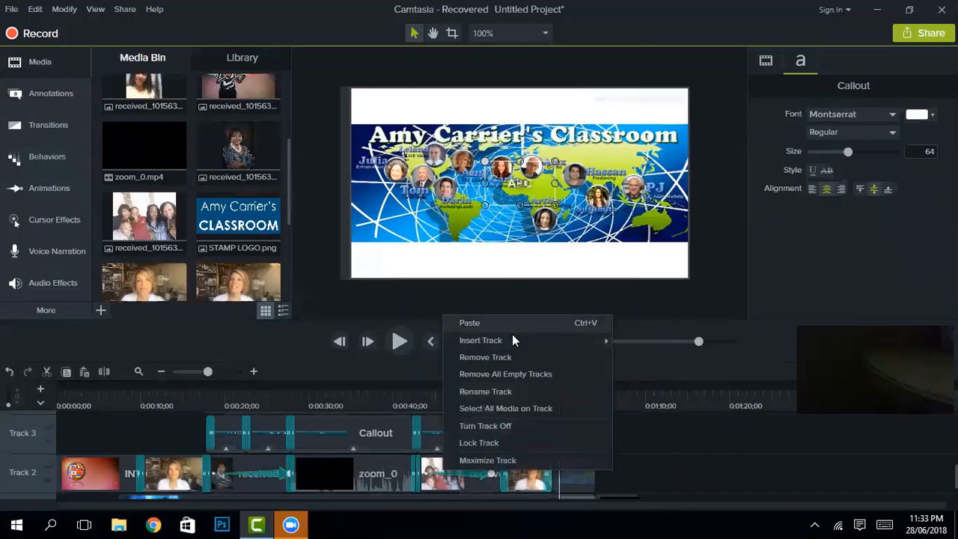
{"action": "key", "text": "ctrl+v"}
{"action": "left_click_drag", "start_coordinate": [626, 476], "coordinate": [590, 471]}
{"action": "left_click_drag", "start_coordinate": [560, 390], "coordinate": [595, 387]}
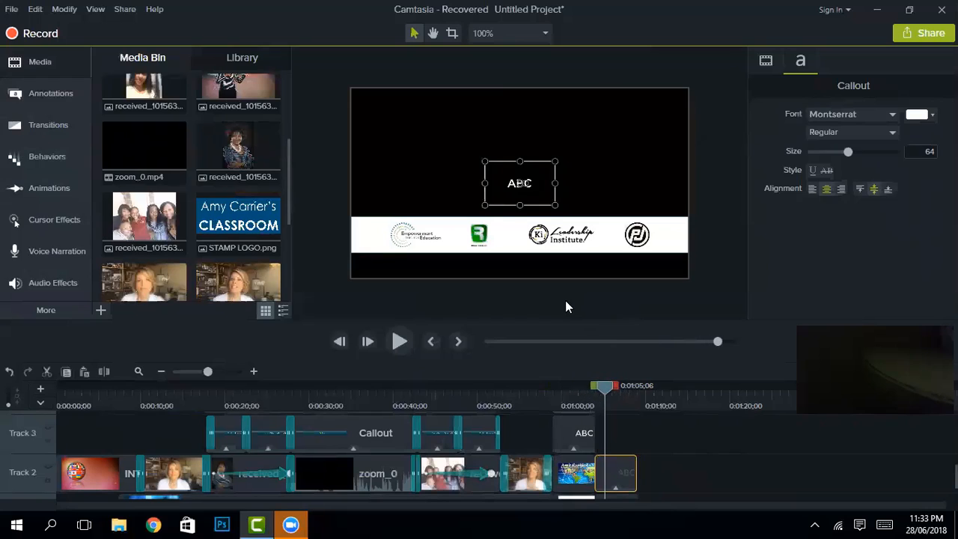
Step: Paste a copy of the Track 2 ABC clip onto Track 3, aligned with it
{"action": "right_click", "coordinate": [620, 466]}
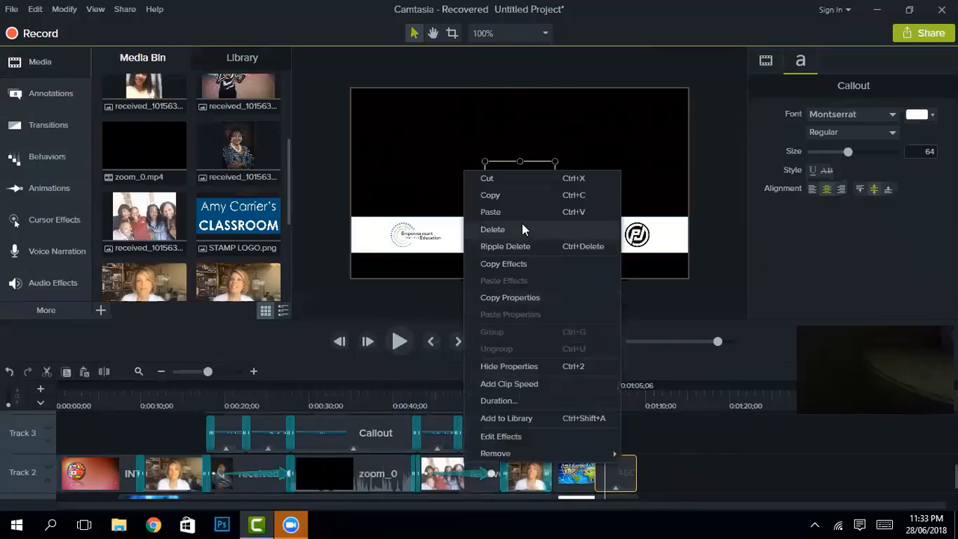
{"action": "left_click", "coordinate": [508, 196]}
{"action": "right_click", "coordinate": [603, 422]}
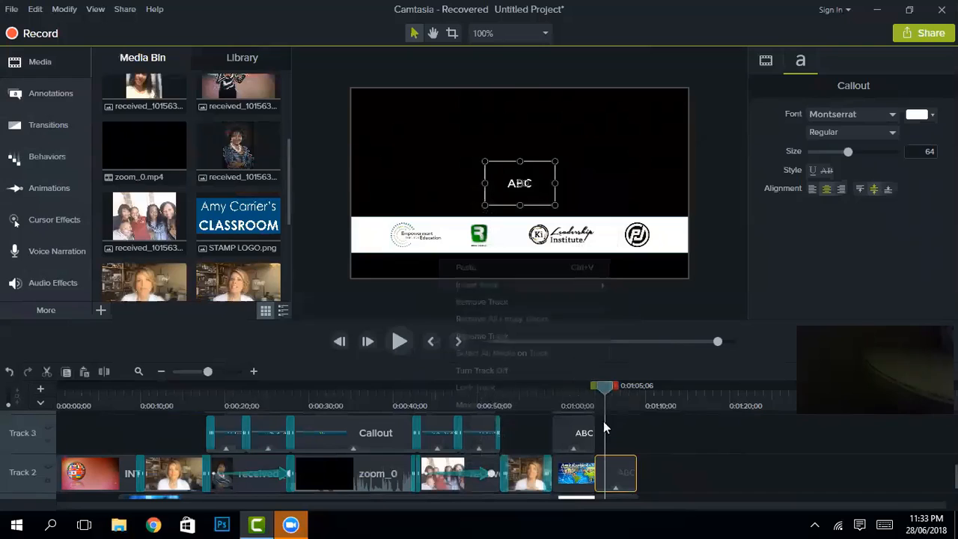
{"action": "key", "text": "ctrl+v"}
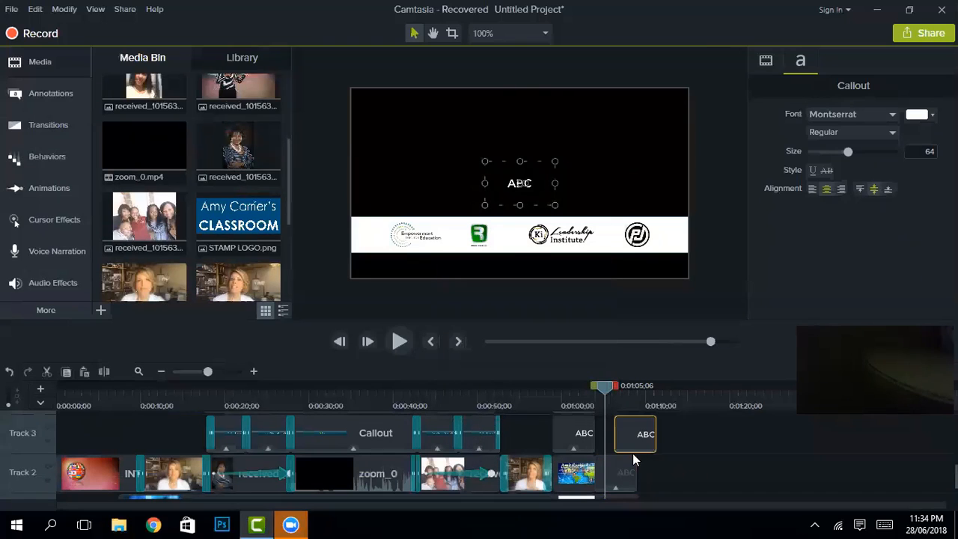
{"action": "left_click_drag", "start_coordinate": [625, 442], "coordinate": [599, 451]}
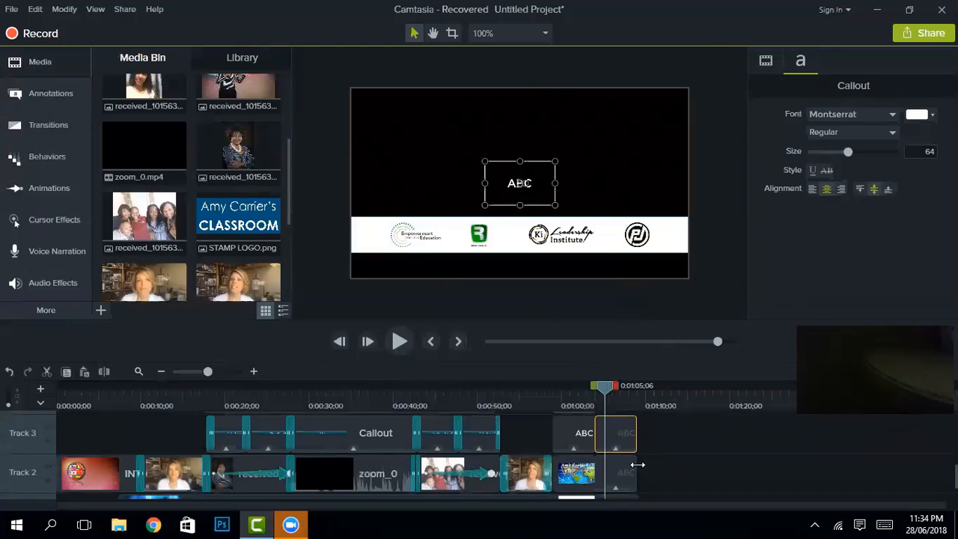
{"action": "scroll", "coordinate": [633, 462], "scroll_direction": "up", "scroll_amount": 1}
Step: Paste another ABC clip onto Track 4 around 0:01:05
{"action": "right_click", "coordinate": [604, 432]}
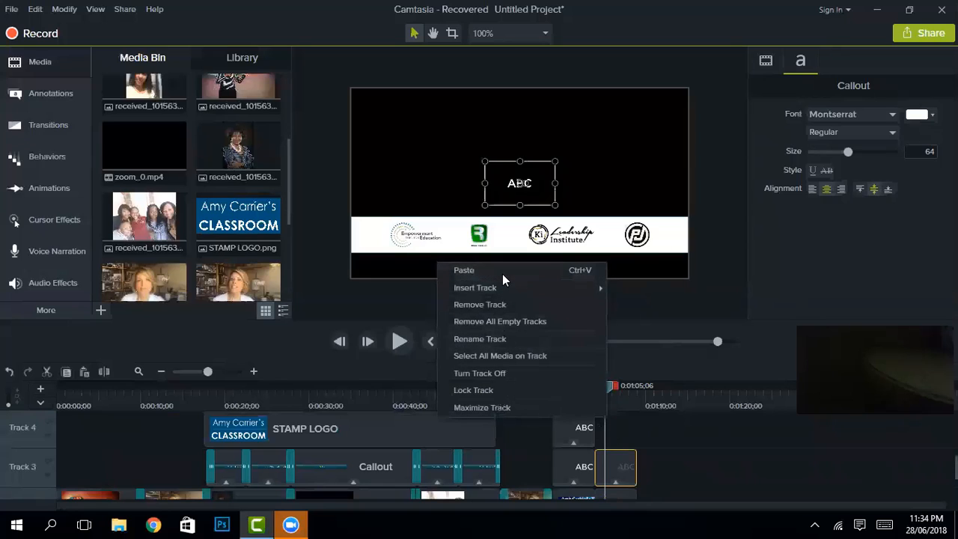
{"action": "key", "text": "ctrl+v"}
{"action": "left_click_drag", "start_coordinate": [633, 441], "coordinate": [617, 442]}
{"action": "scroll", "coordinate": [662, 463], "scroll_direction": "up", "scroll_amount": 2}
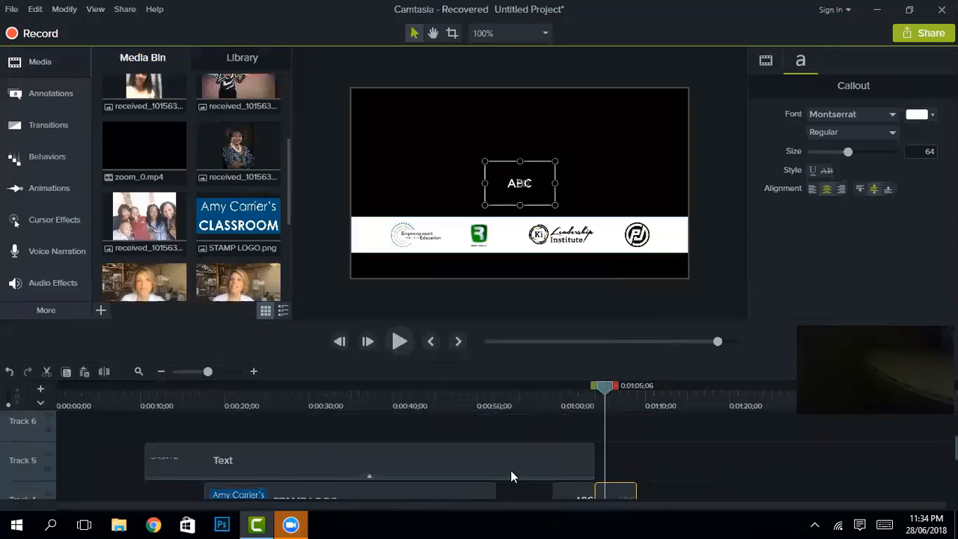
Step: Add STAMP LOGO.png at 4.2% centred at top, and move an ABC callout below the logos
{"action": "left_click_drag", "start_coordinate": [251, 225], "coordinate": [607, 471]}
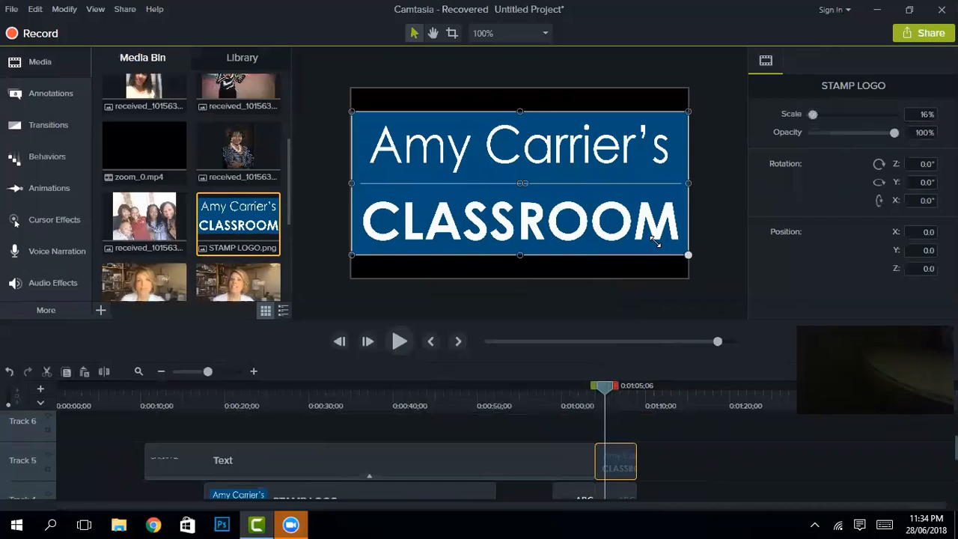
{"action": "left_click_drag", "start_coordinate": [656, 242], "coordinate": [439, 149]}
{"action": "left_click_drag", "start_coordinate": [426, 128], "coordinate": [558, 123]}
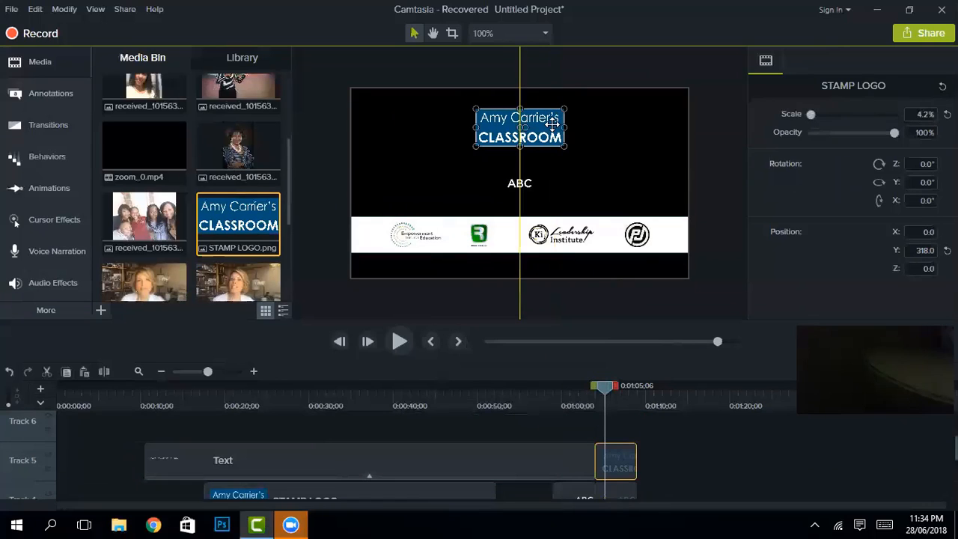
{"action": "left_click", "coordinate": [519, 184]}
{"action": "left_click_drag", "start_coordinate": [520, 182], "coordinate": [520, 256]}
Step: Change the bottom callout's text to 'copyright 2018', widened onto one line with a tightened box
{"action": "double_click", "coordinate": [520, 266]}
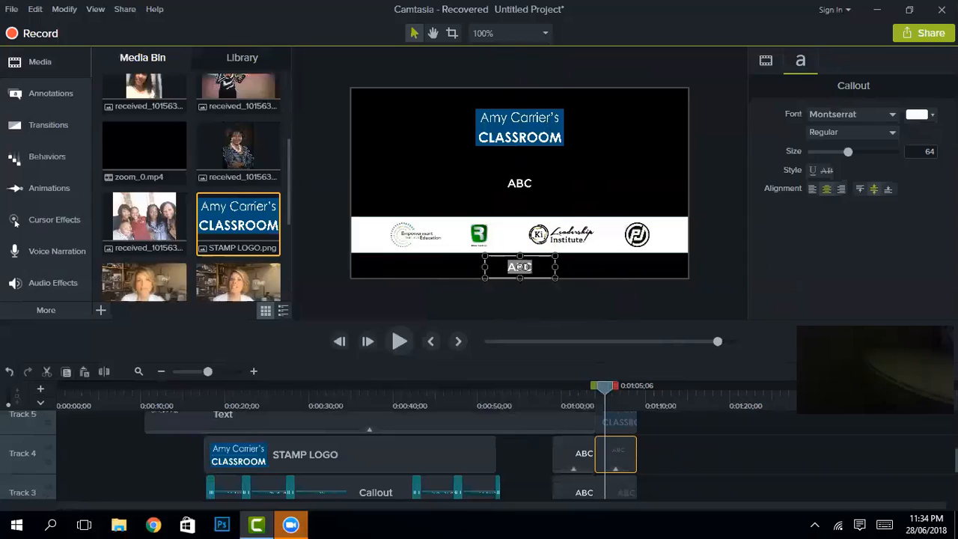
{"action": "type", "text": "V"}
{"action": "type", "text": "OPYRIGHT 20"}
{"action": "type", "text": "18"}
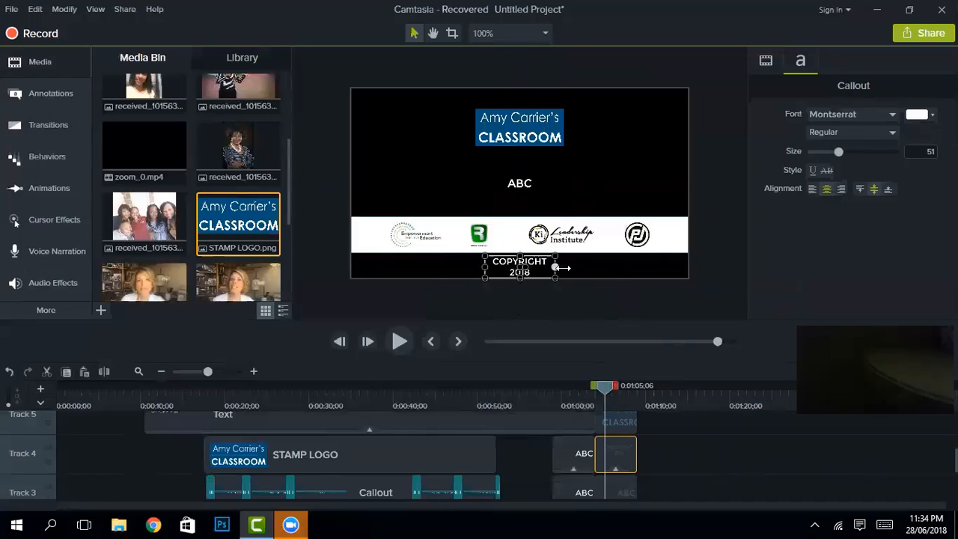
{"action": "left_click_drag", "start_coordinate": [554, 267], "coordinate": [564, 267]}
{"action": "double_click", "coordinate": [542, 267]}
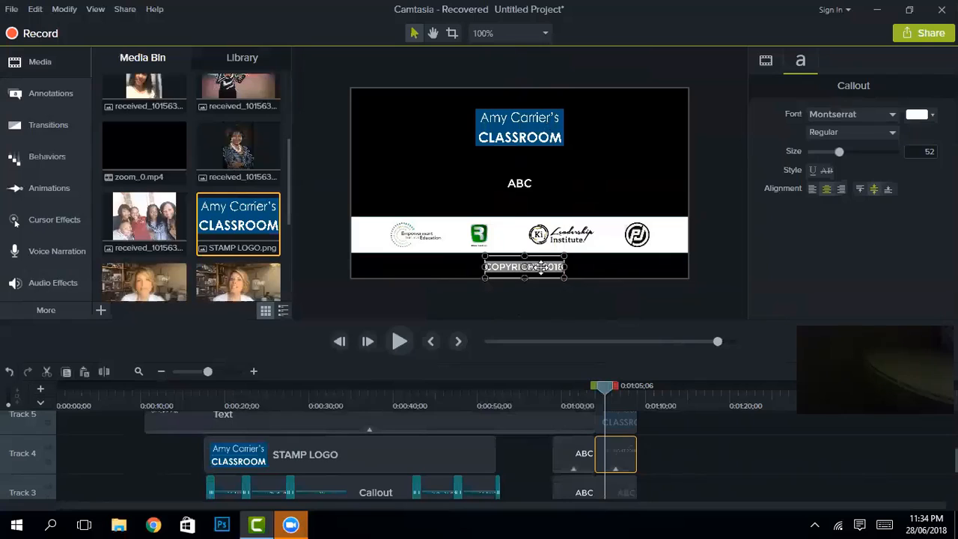
{"action": "key", "text": "BackSpace"}
{"action": "type", "text": "copy"}
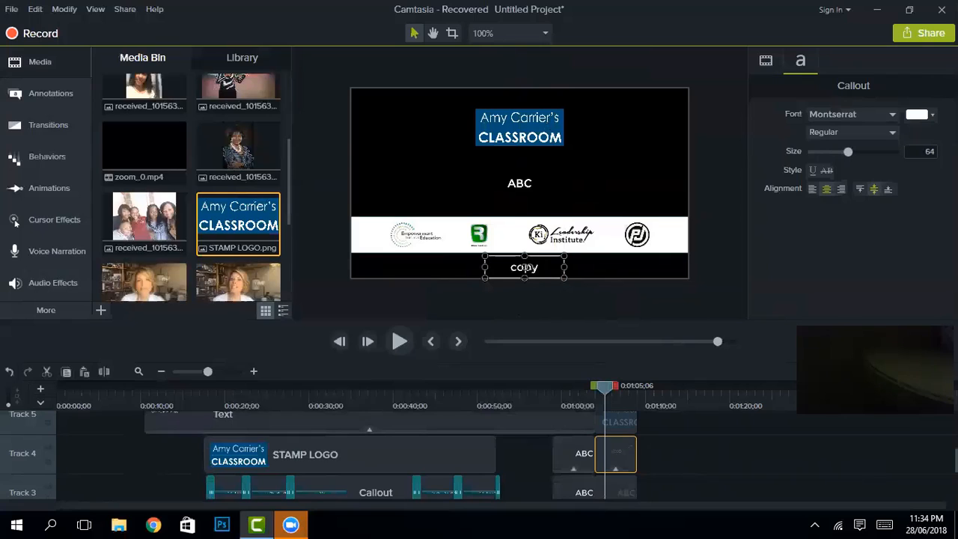
{"action": "type", "text": "right 2018"}
{"action": "left_click", "coordinate": [590, 265]}
{"action": "left_click", "coordinate": [545, 266]}
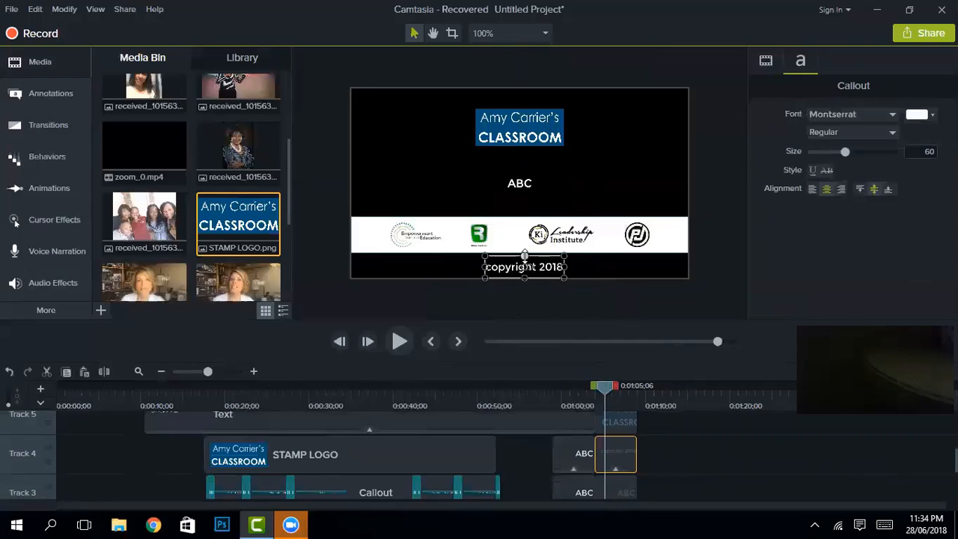
{"action": "left_click_drag", "start_coordinate": [525, 257], "coordinate": [525, 260]}
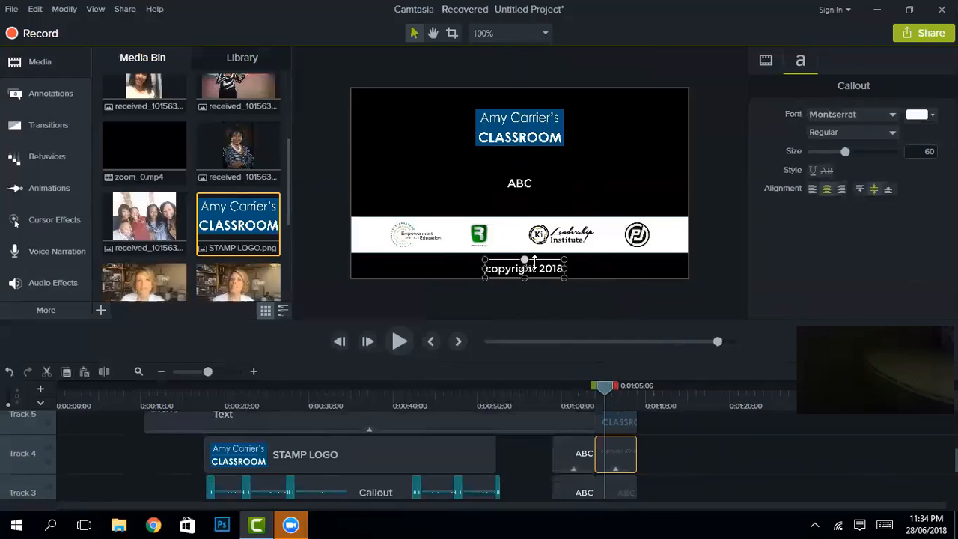
Step: Shift the whole ending screen down slightly and shrink it from its top edge
{"action": "left_click", "coordinate": [575, 274]}
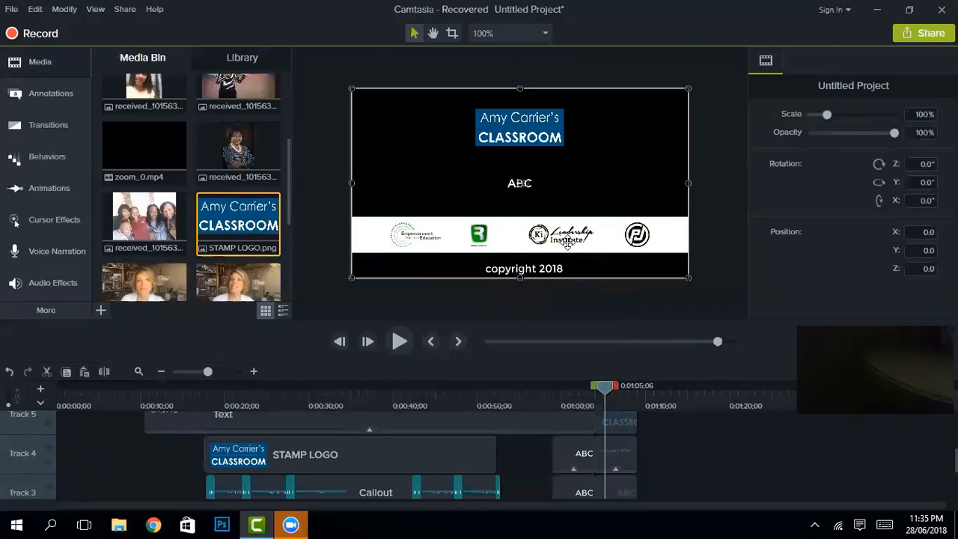
{"action": "left_click_drag", "start_coordinate": [569, 239], "coordinate": [567, 237]}
{"action": "mouse_move", "coordinate": [519, 89]}
{"action": "left_mouse_down"}
{"action": "mouse_move", "coordinate": [519, 98]}
{"action": "mouse_move", "coordinate": [519, 89]}
{"action": "left_mouse_up"}
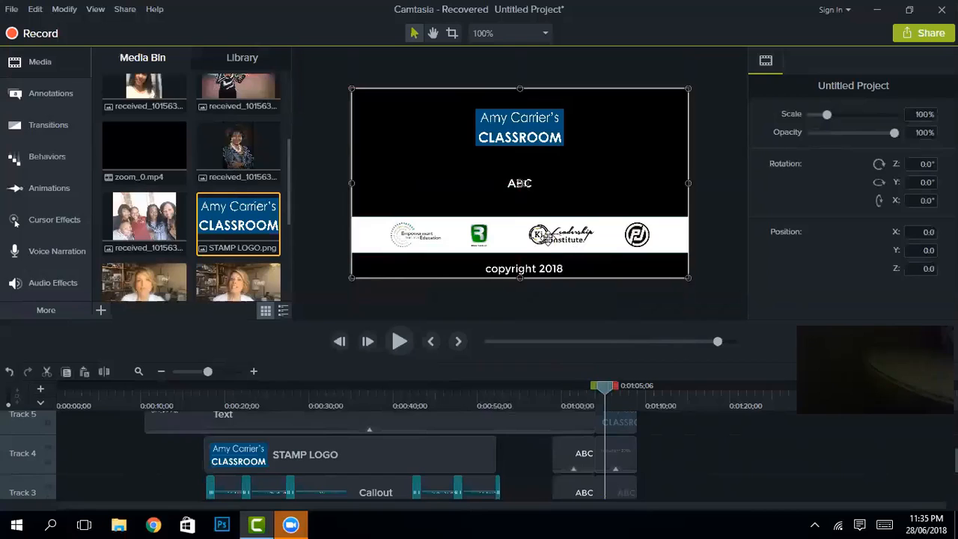
Step: Duplicate the ABC caption and turn it into the classroom's web address, widened and placed just below the stamp logo
{"action": "left_click_drag", "start_coordinate": [545, 186], "coordinate": [590, 168]}
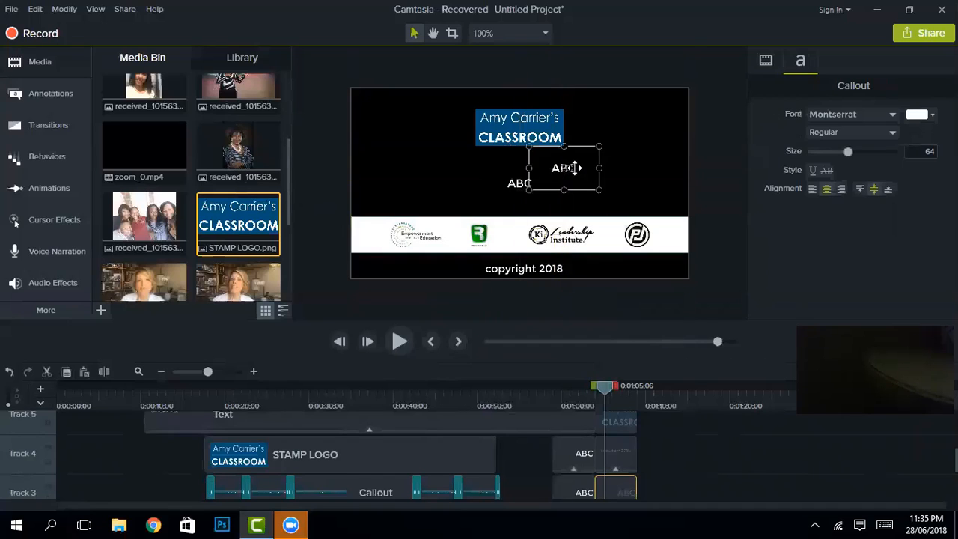
{"action": "type", "text": "www."}
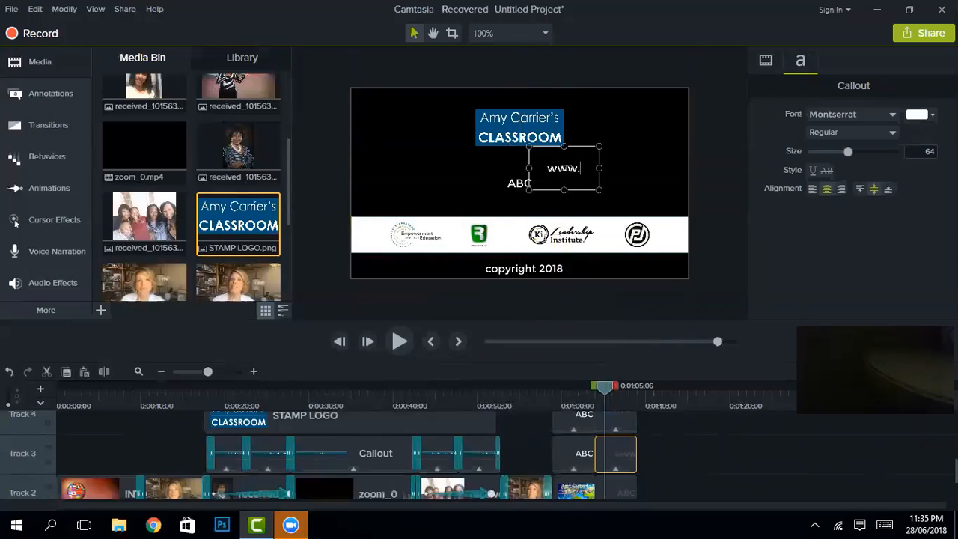
{"action": "type", "text": "AmyCarriers"}
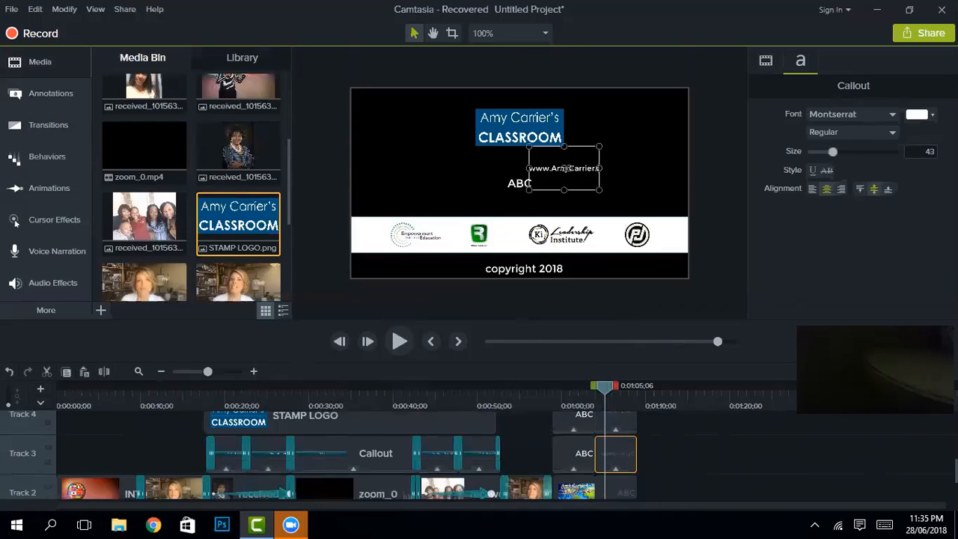
{"action": "type", "text": "Class"}
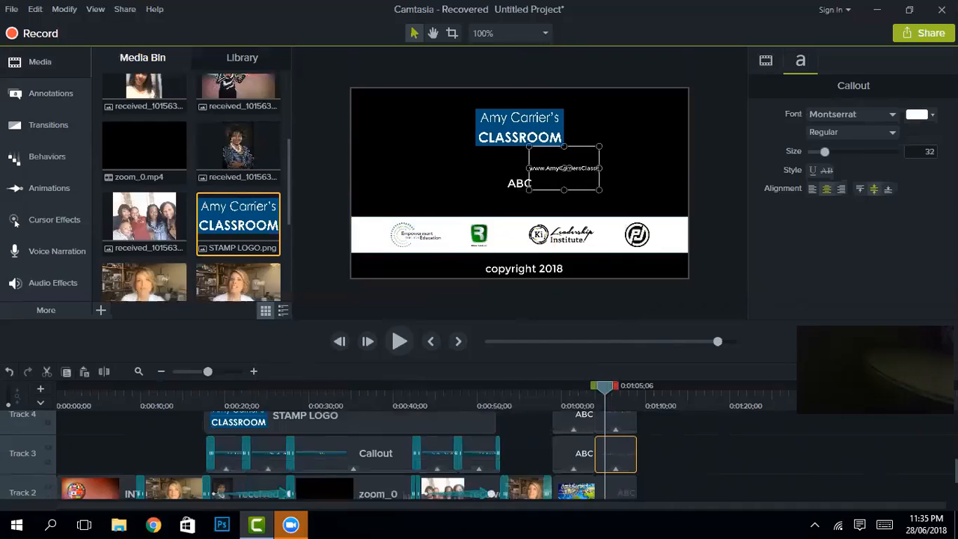
{"action": "type", "text": "room.com"}
{"action": "left_click_drag", "start_coordinate": [527, 168], "coordinate": [494, 168]}
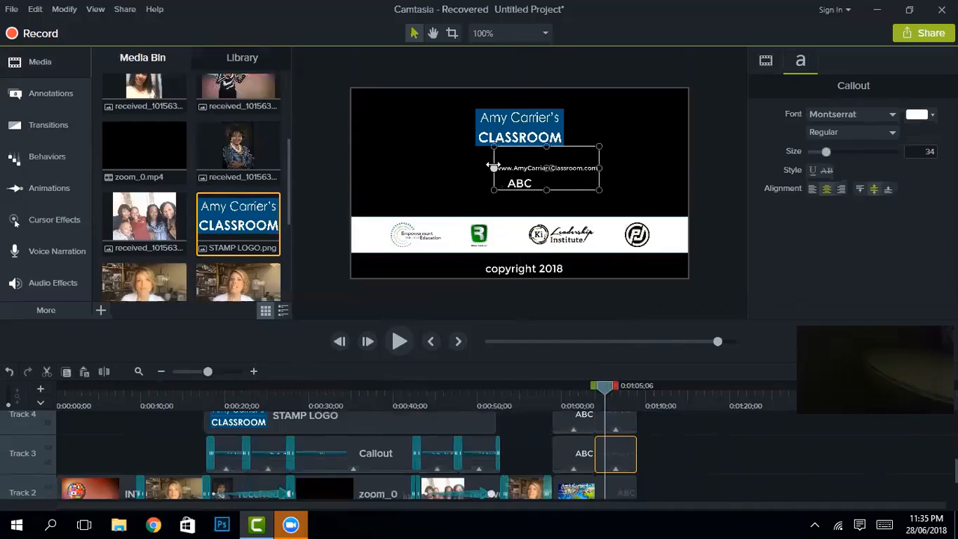
{"action": "left_click_drag", "start_coordinate": [566, 167], "coordinate": [539, 152]}
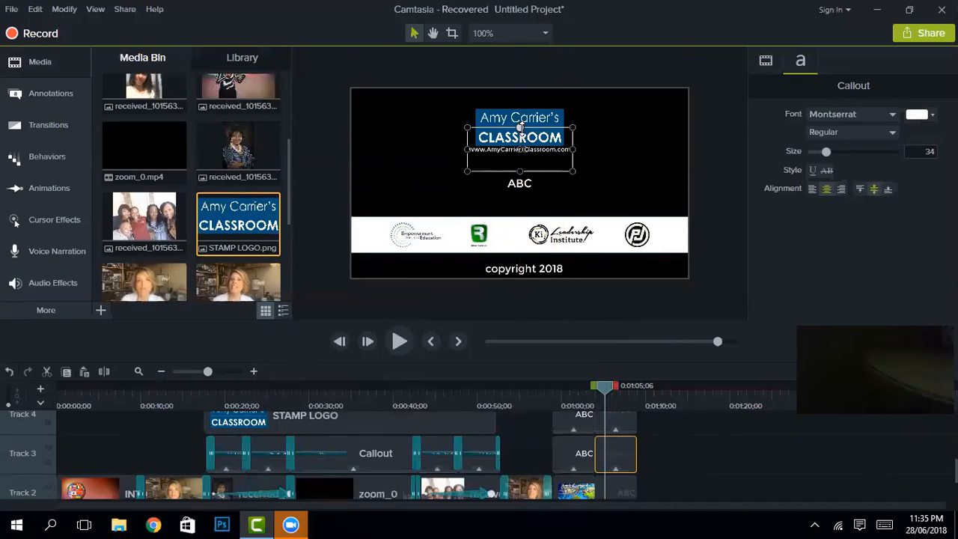
{"action": "scroll", "coordinate": [635, 175], "scroll_direction": "up", "scroll_amount": 1}
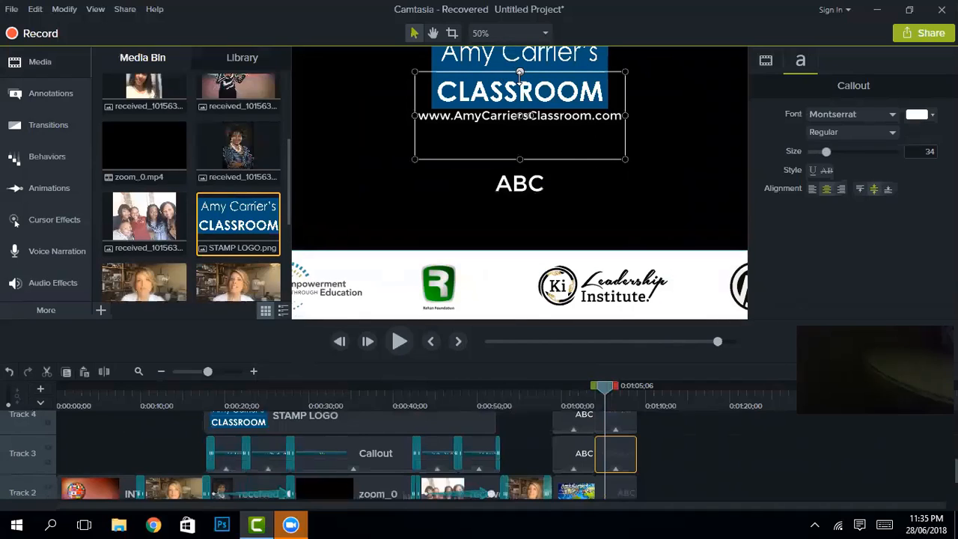
{"action": "left_click_drag", "start_coordinate": [519, 73], "coordinate": [519, 82]}
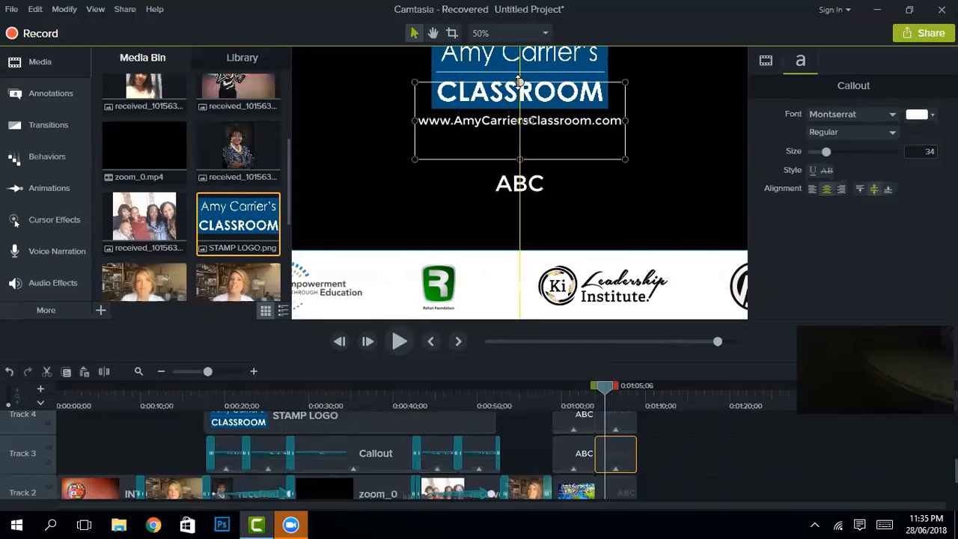
{"action": "left_click_drag", "start_coordinate": [208, 376], "coordinate": [221, 376]}
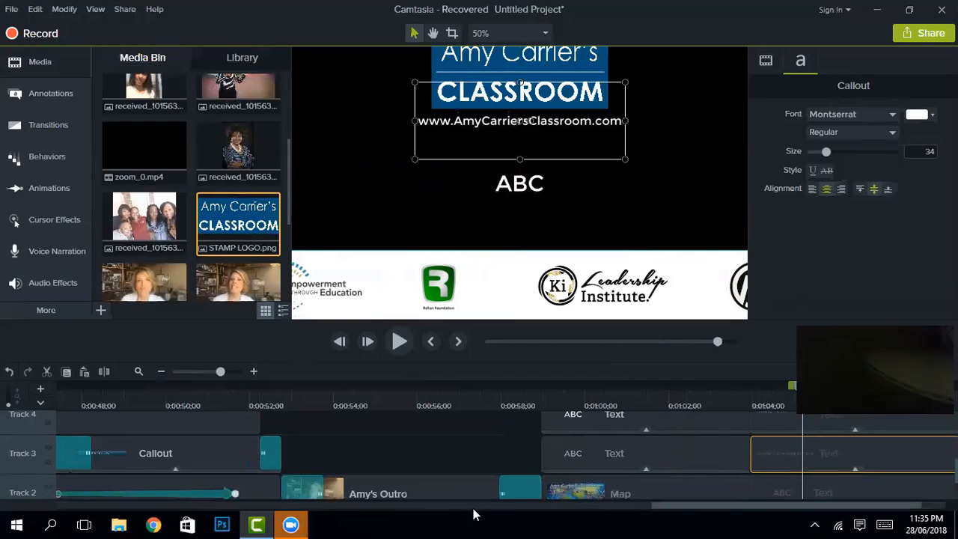
Step: Style the web address callout in Century Gothic with the Regular Italic font style
{"action": "left_click", "coordinate": [409, 489]}
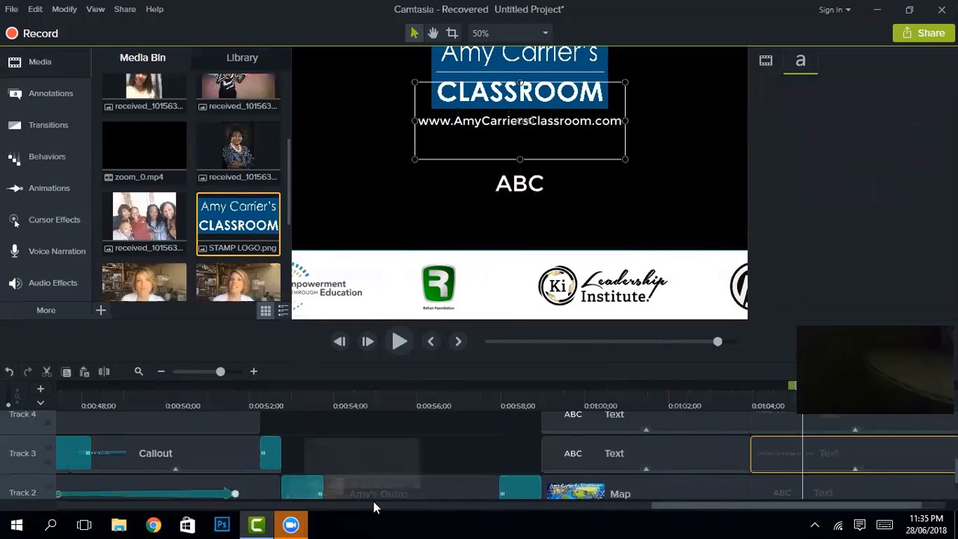
{"action": "scroll", "coordinate": [557, 446], "scroll_direction": "up", "scroll_amount": 1}
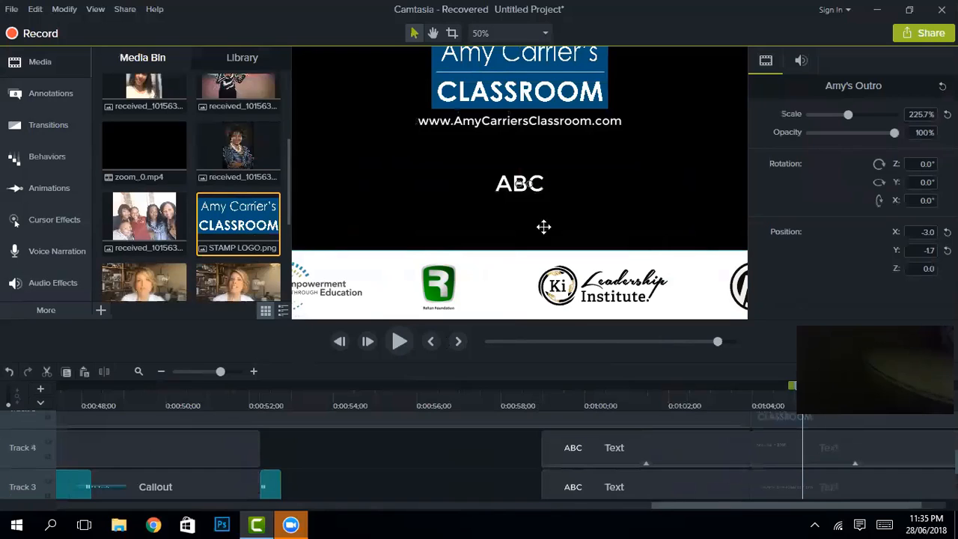
{"action": "left_click", "coordinate": [586, 122]}
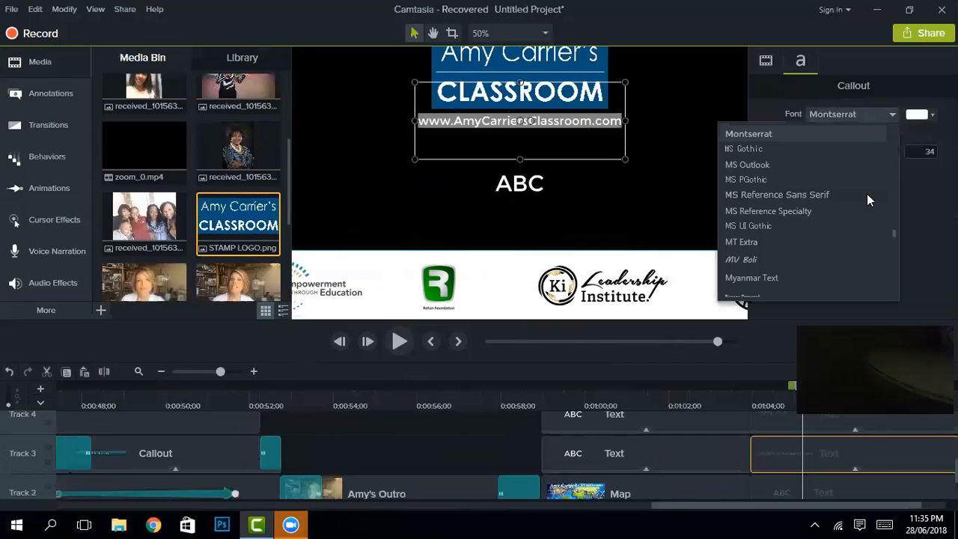
{"action": "scroll", "coordinate": [861, 214], "scroll_direction": "up", "scroll_amount": 4}
{"action": "scroll", "coordinate": [842, 225], "scroll_direction": "up", "scroll_amount": 8}
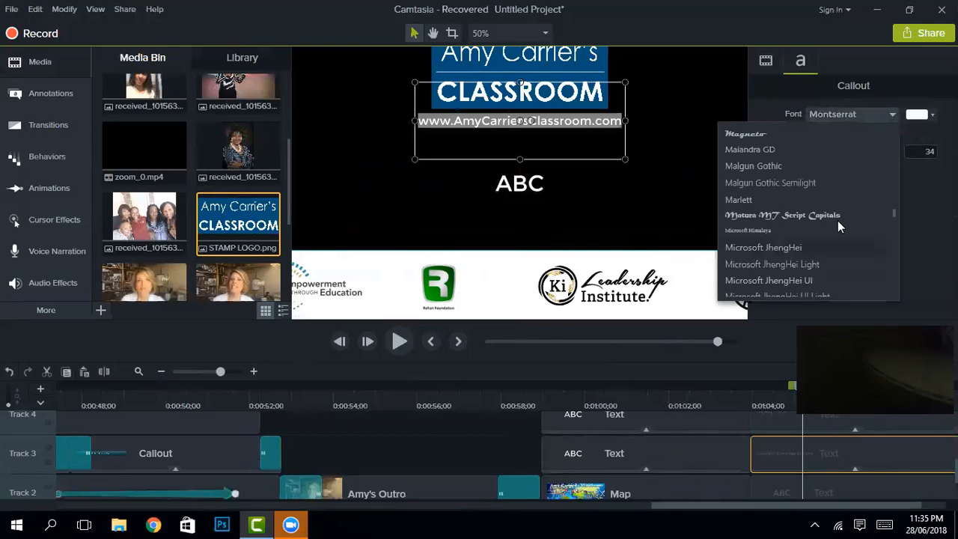
{"action": "scroll", "coordinate": [837, 224], "scroll_direction": "up", "scroll_amount": 10}
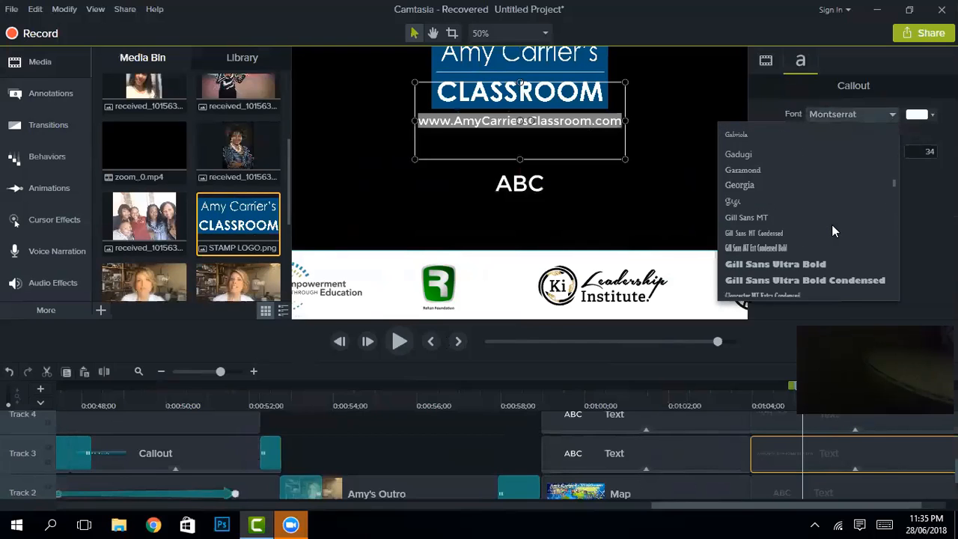
{"action": "scroll", "coordinate": [823, 217], "scroll_direction": "up", "scroll_amount": 5}
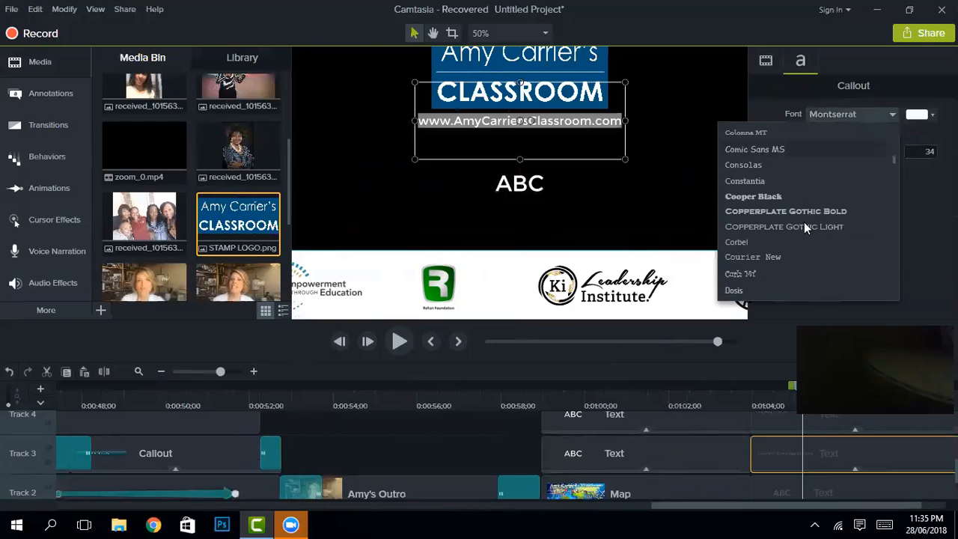
{"action": "scroll", "coordinate": [786, 196], "scroll_direction": "up", "scroll_amount": 1}
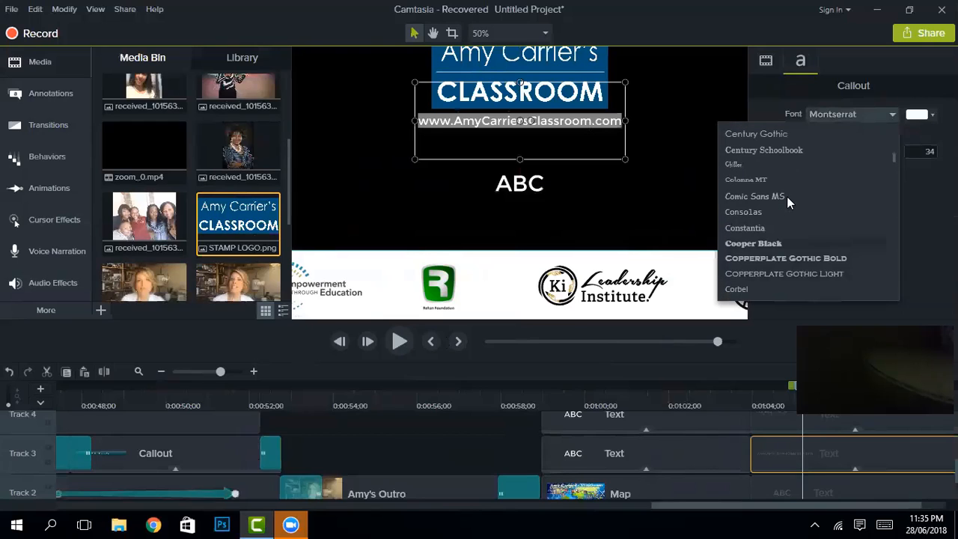
{"action": "left_click", "coordinate": [784, 134]}
{"action": "left_click", "coordinate": [867, 132]}
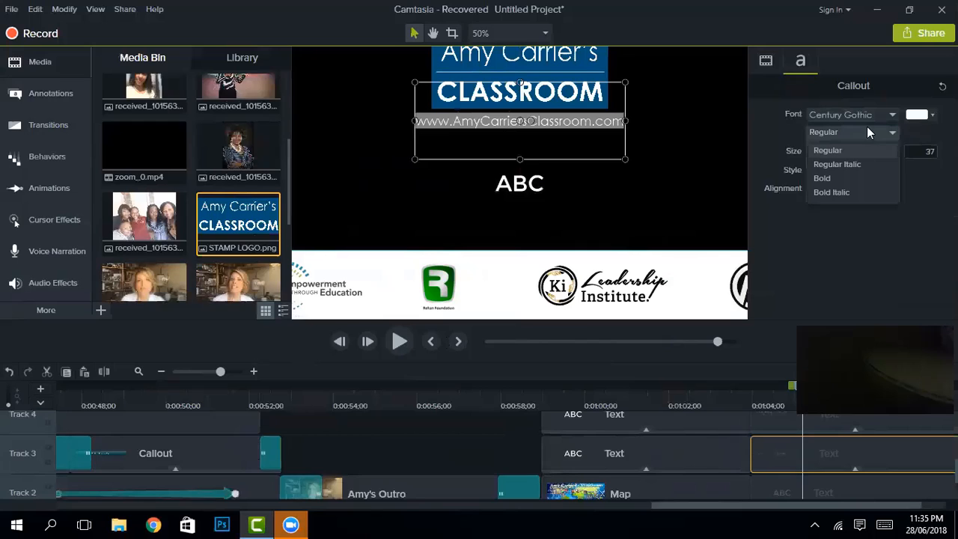
{"action": "left_click", "coordinate": [861, 167]}
{"action": "left_click", "coordinate": [681, 148]}
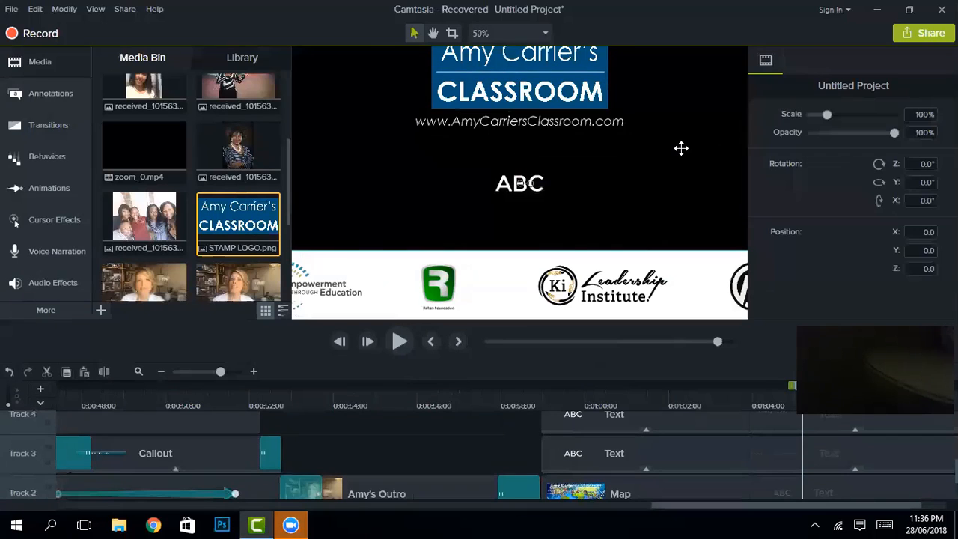
{"action": "scroll", "coordinate": [681, 149], "scroll_direction": "down", "scroll_amount": 2}
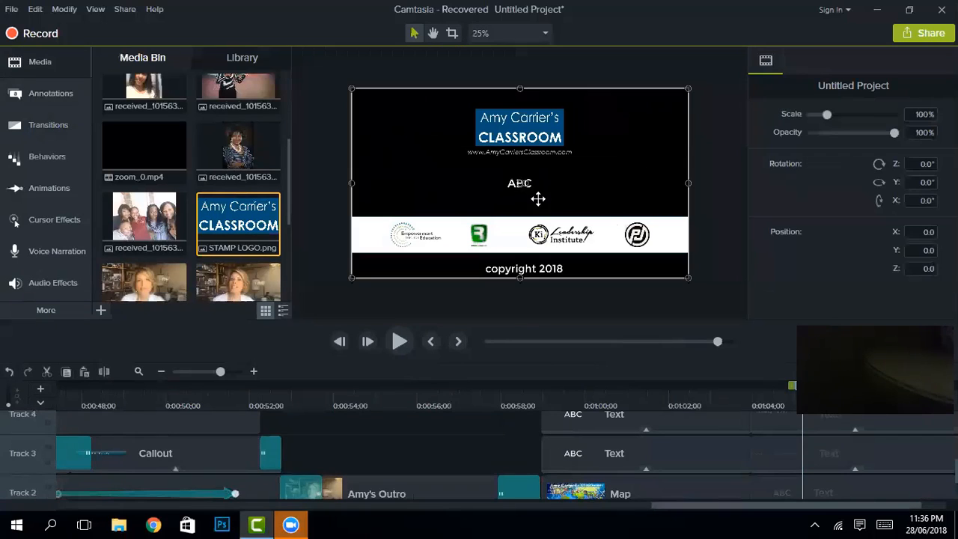
Step: Replace the ABC placeholder text with a 'Copyright' line naming the classroom's owner
{"action": "left_click", "coordinate": [519, 185]}
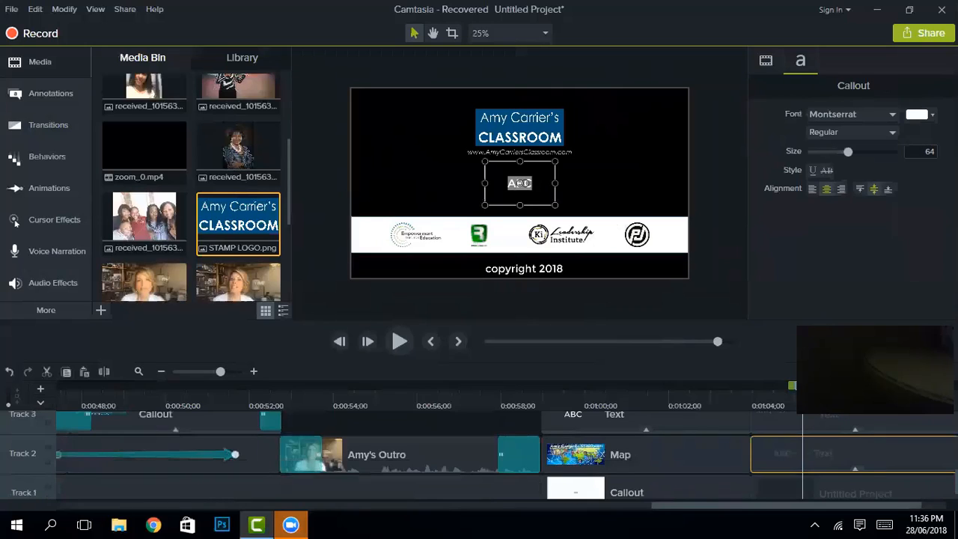
{"action": "key", "text": "BackSpace"}
{"action": "type", "text": "Copyright A"}
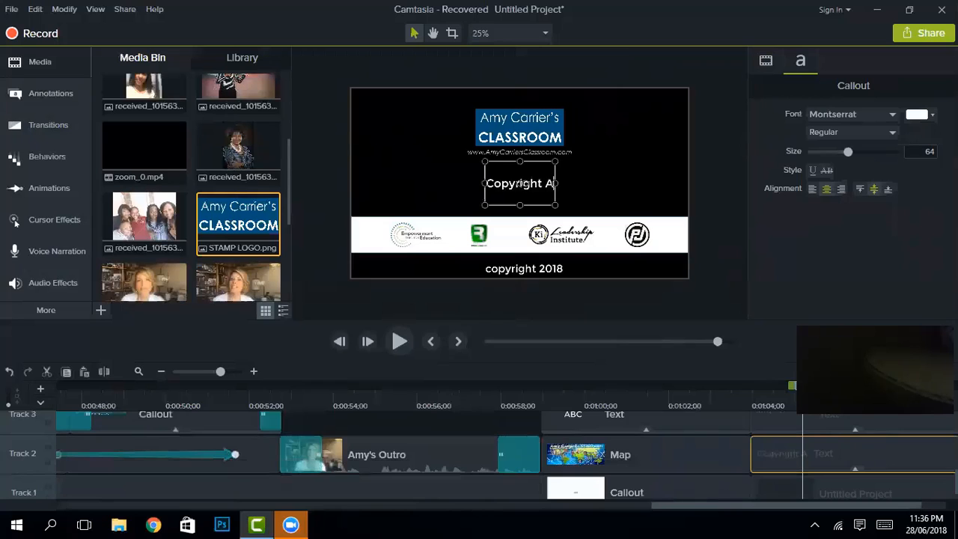
{"action": "type", "text": "my Carrier"}
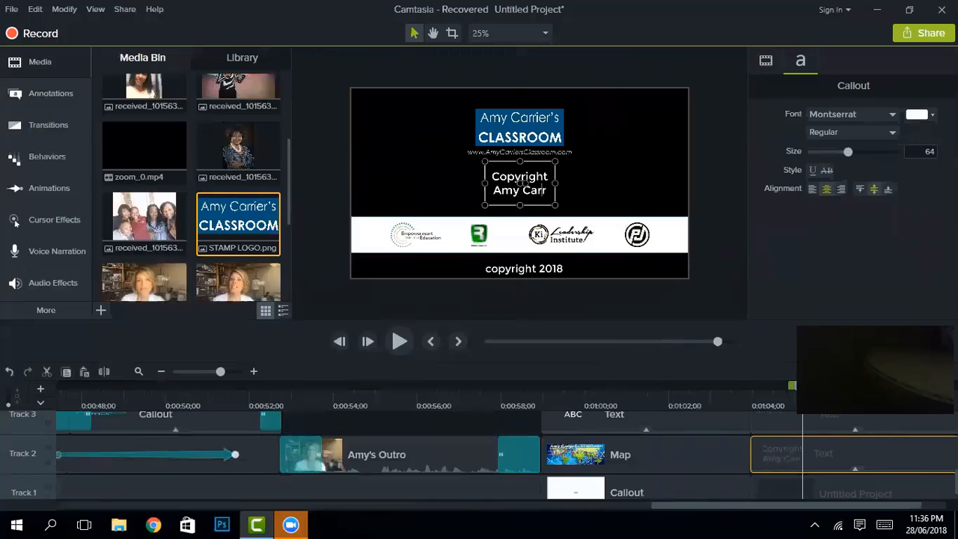